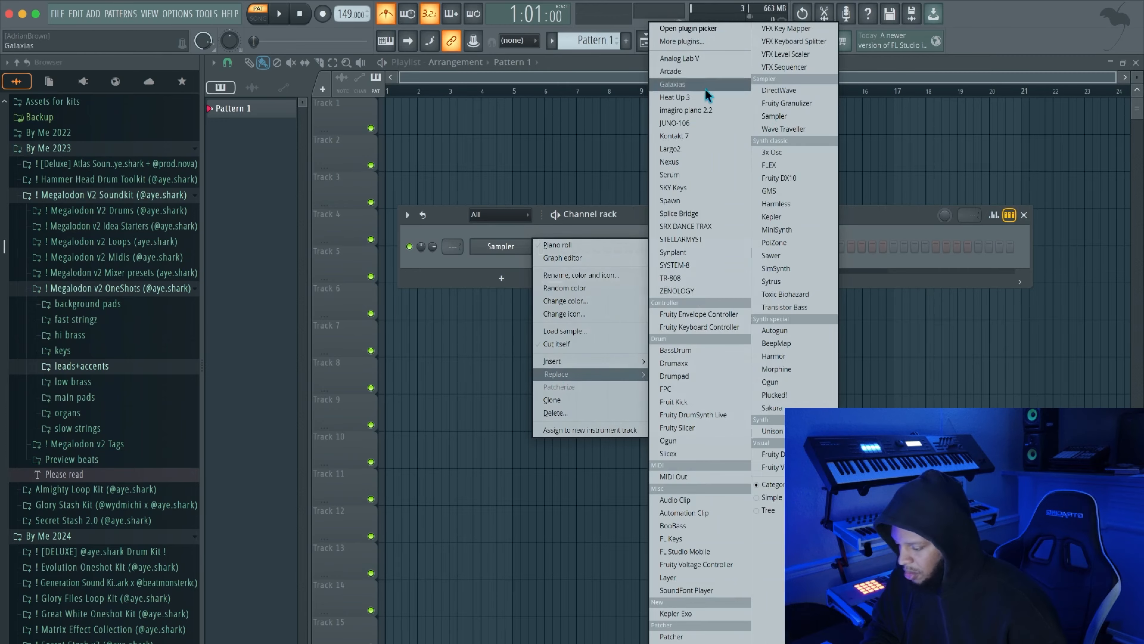
Replace the Sampler channel's instrument with ZENOLOGY and open its piano roll for playback
left_click(720, 292)
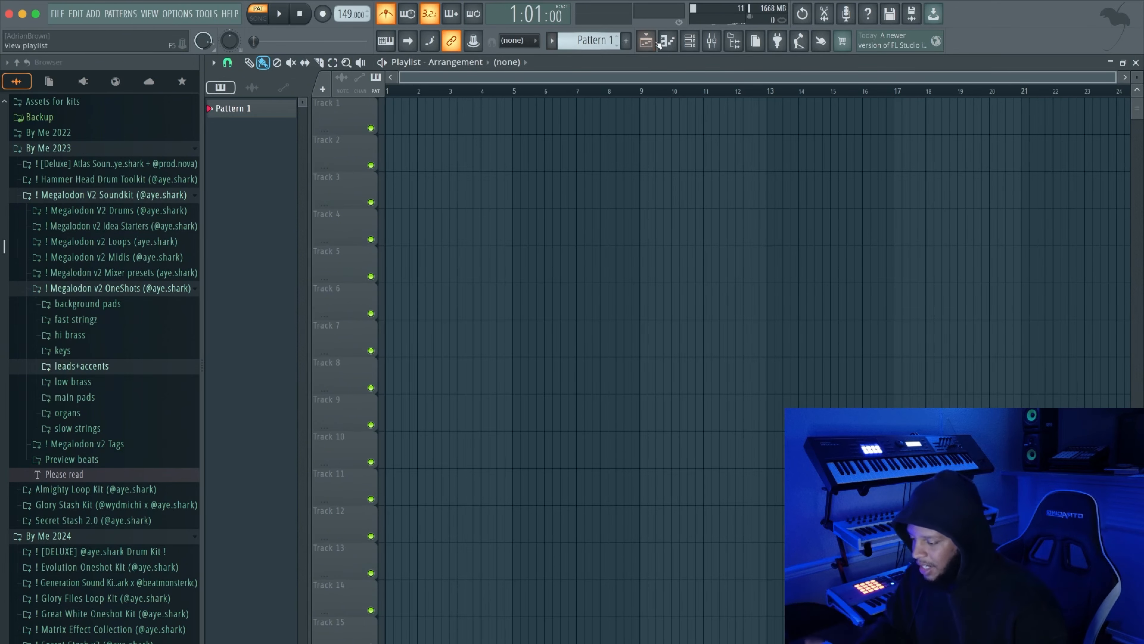
left_click(668, 43)
key("space")
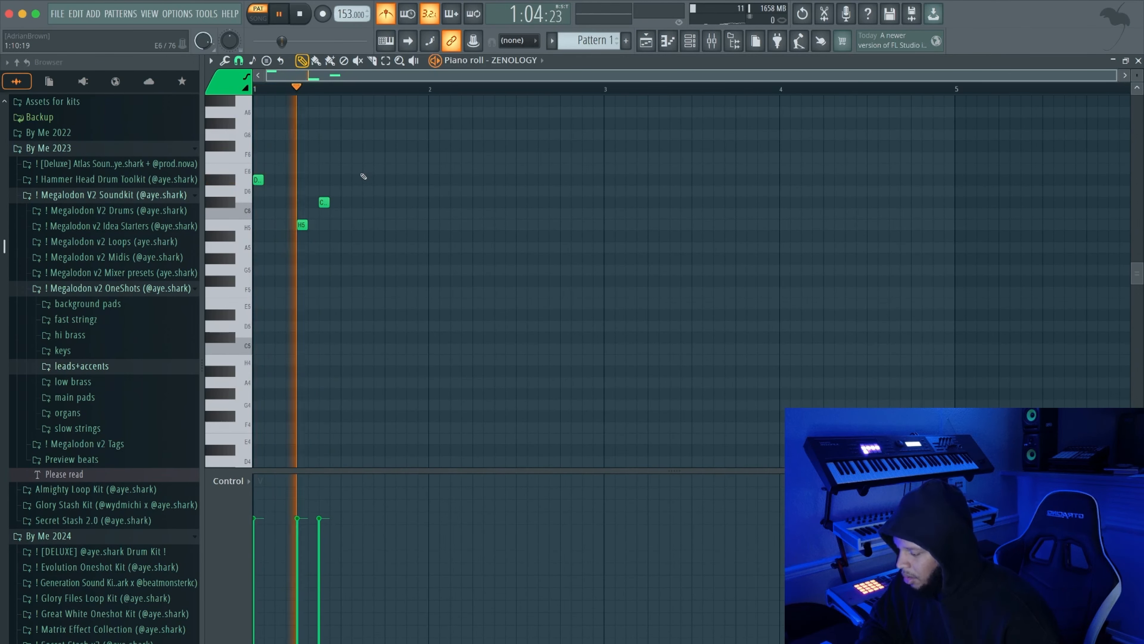
Draw a one-bar melody of D#6, H5 and C#6 notes with B5 under each D#6, and duplicate it into bar 2
left_click(356, 168)
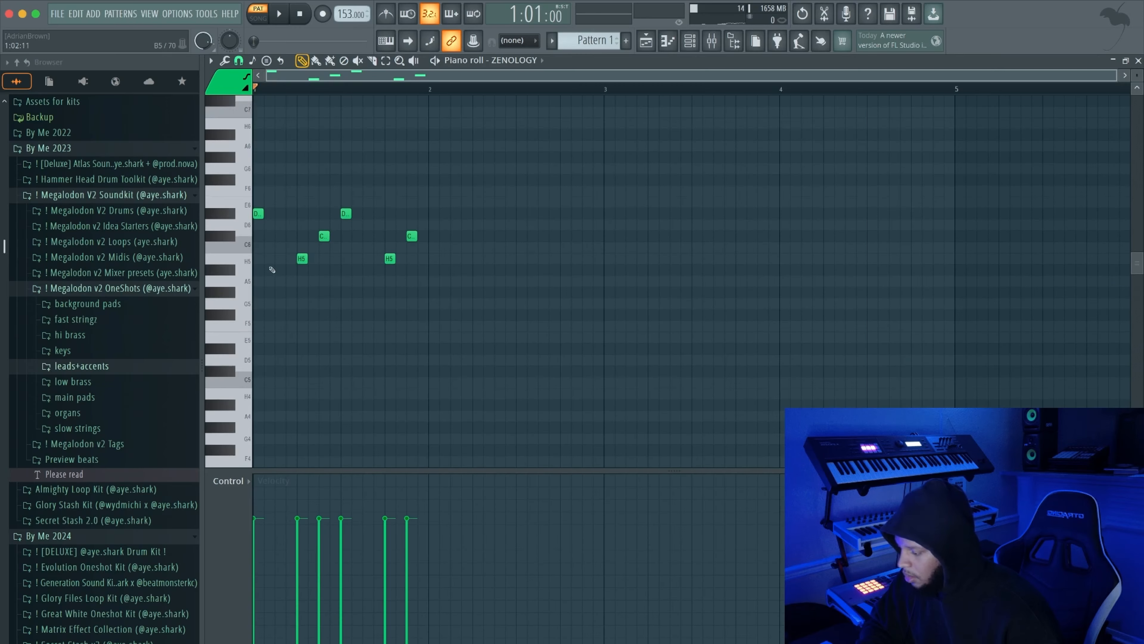
key("space")
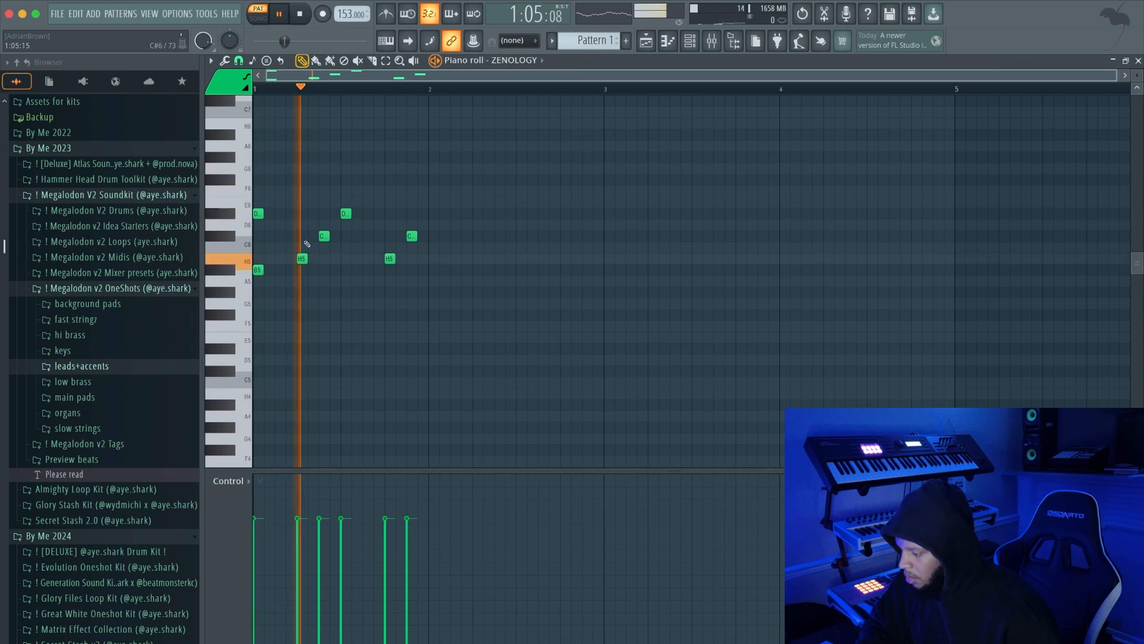
key("space")
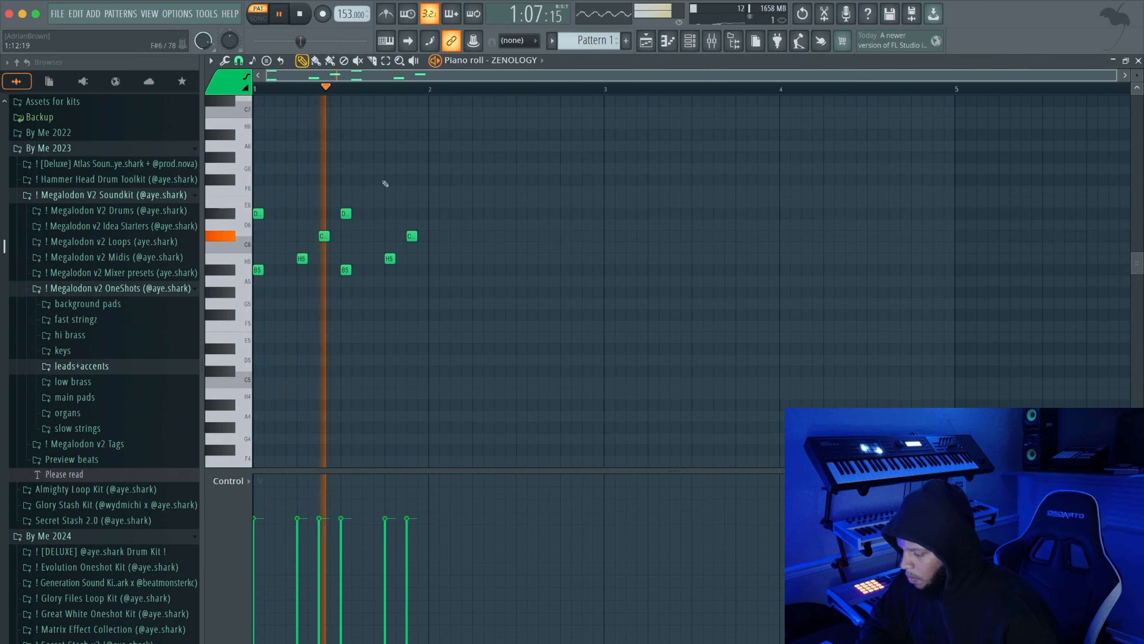
key("ctrl+a")
key("ctrl+b")
key("space")
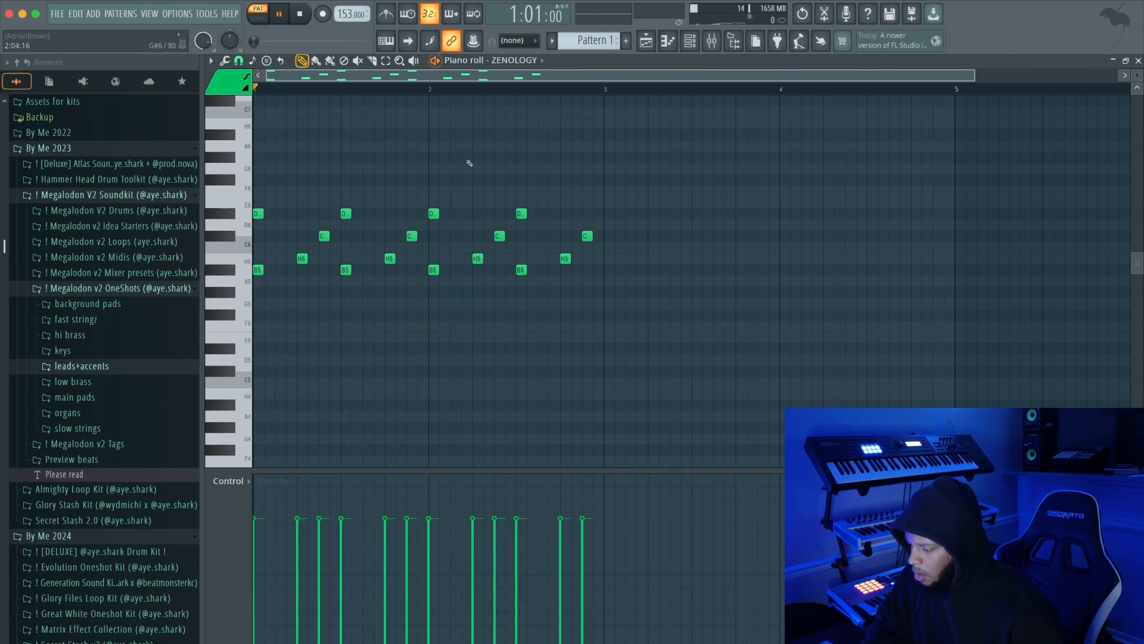
Add an upper line of B6 and H6 notes above the ZENOLOGY melody, checking it by playback
scroll(218, 167, "up", 2)
left_click(217, 168)
key("space")
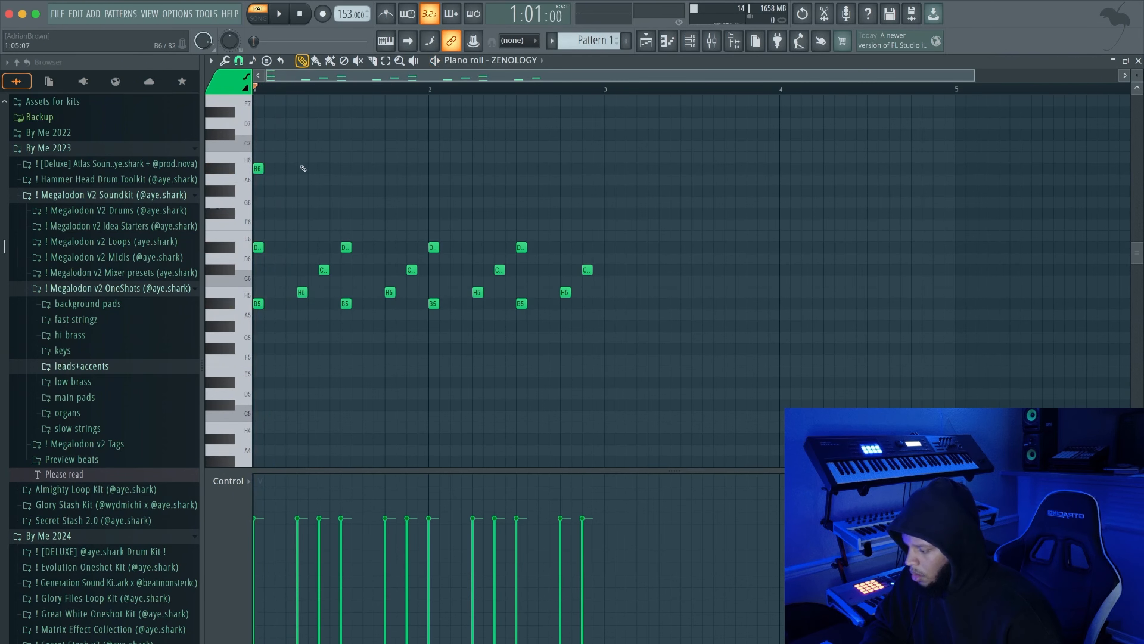
left_click_drag(338, 163, 255, 165)
key("space")
key("space")
left_click_drag(400, 179, 352, 180)
key("space")
key("space")
key("space")
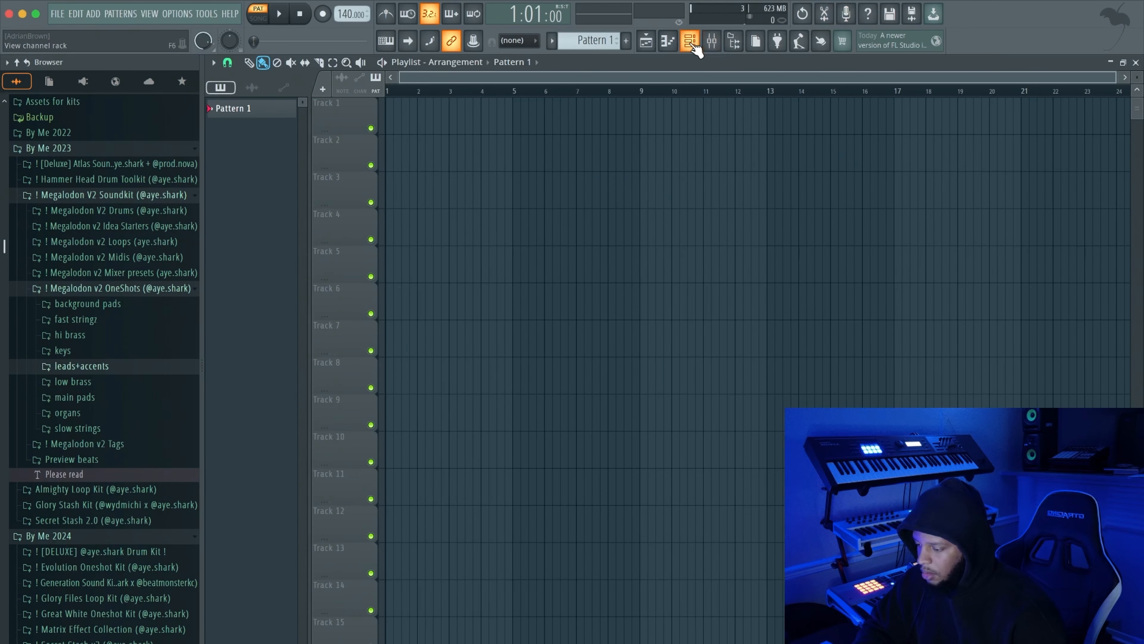
Open the ZENOLOGY channel's preset browser and audition presets against the melody
left_click(690, 41)
left_click(500, 246)
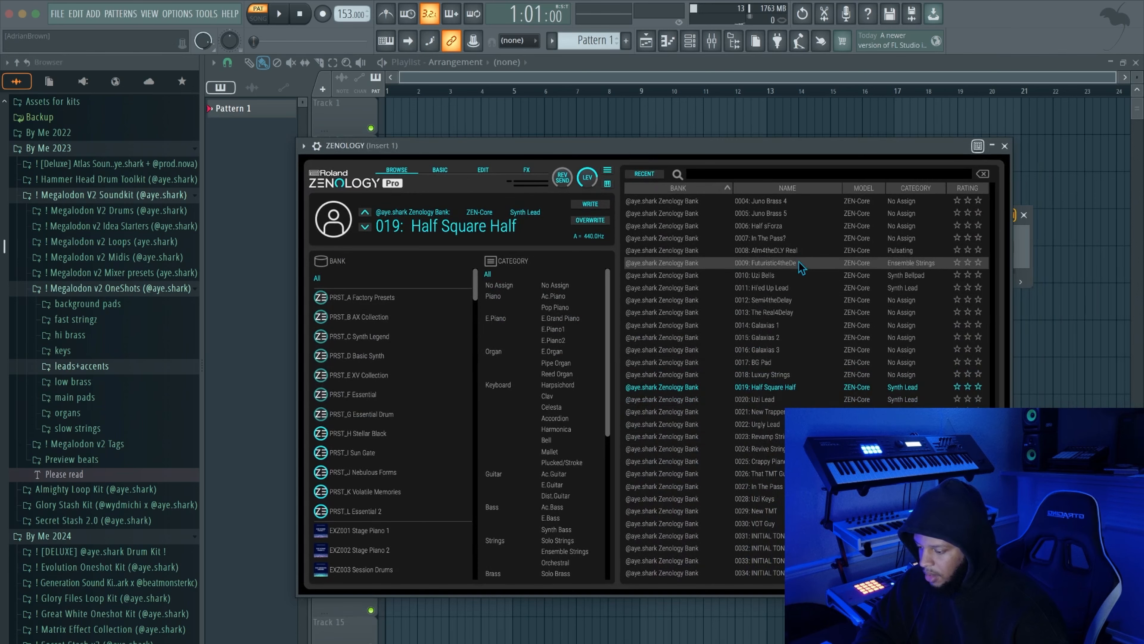
key("space")
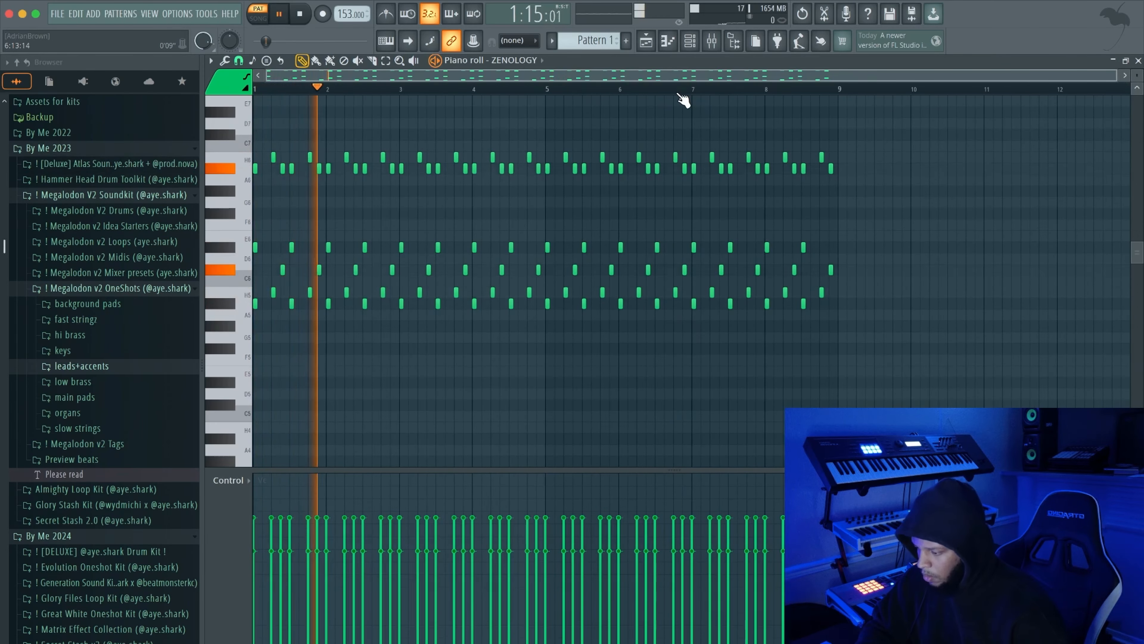
Set band 1 of the Fruity parametric EQ 2 on Insert 20 to high pass at about 177 Hz
left_click(712, 42)
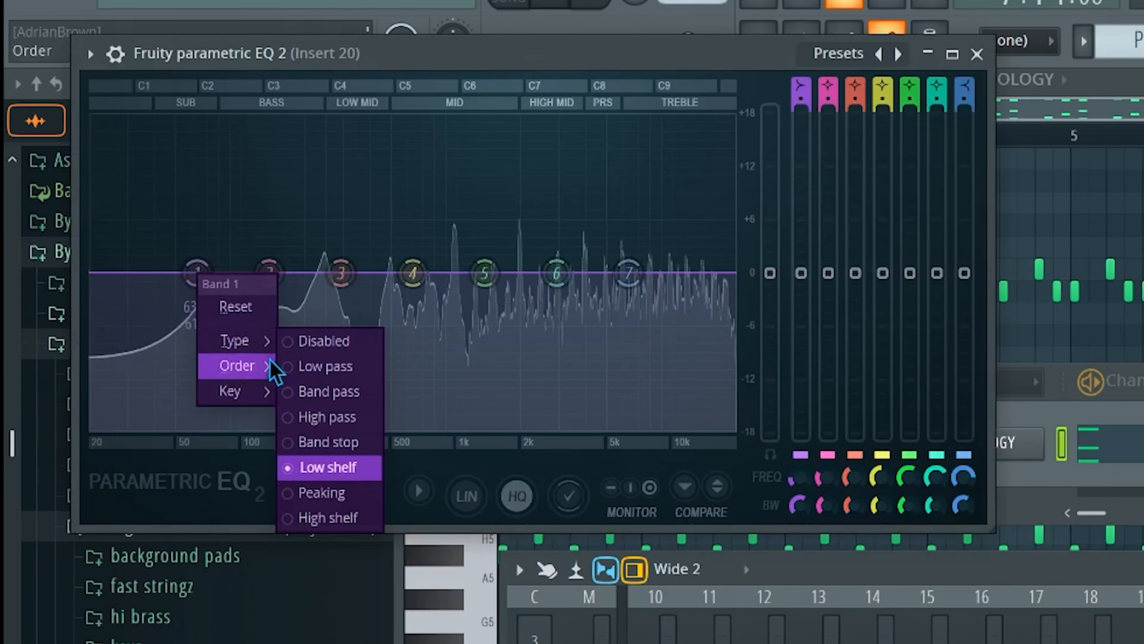
left_click(332, 417)
left_click_drag(198, 272, 289, 273)
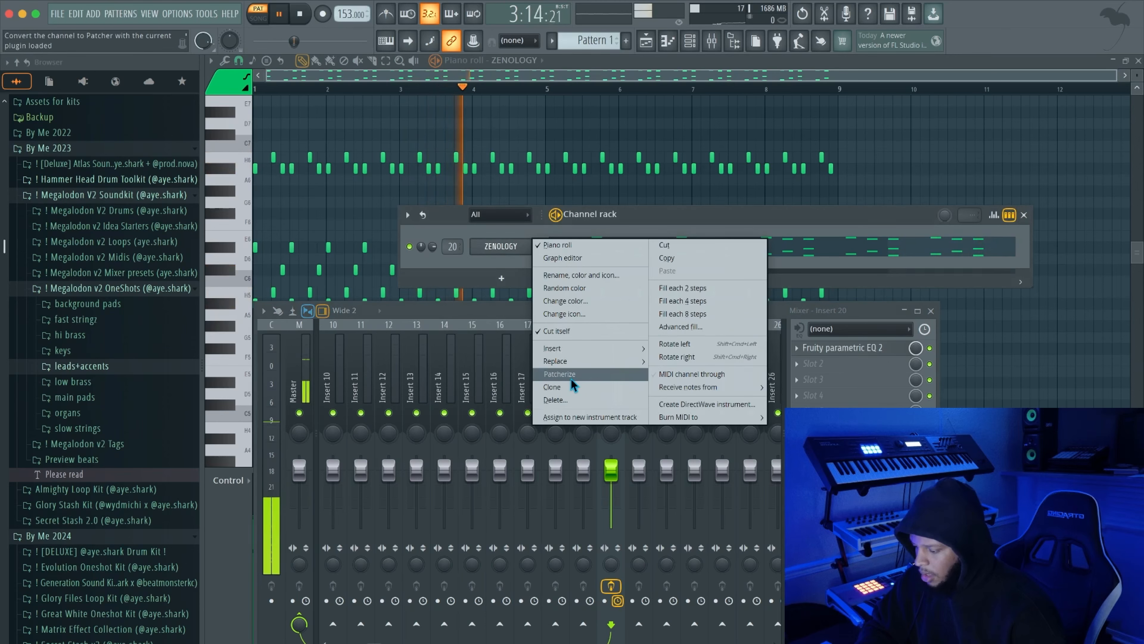
Clone the ZENOLOGY channel and copy its notes into the clone, ZENOLOGY #2
left_click(573, 387)
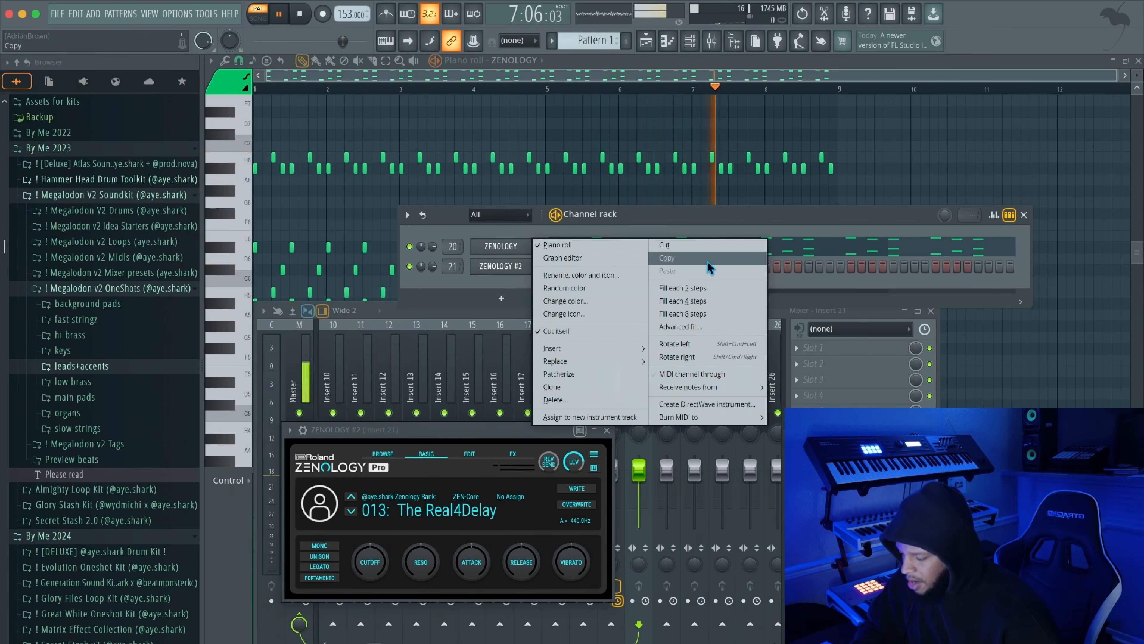
left_click(708, 261)
right_click(515, 261)
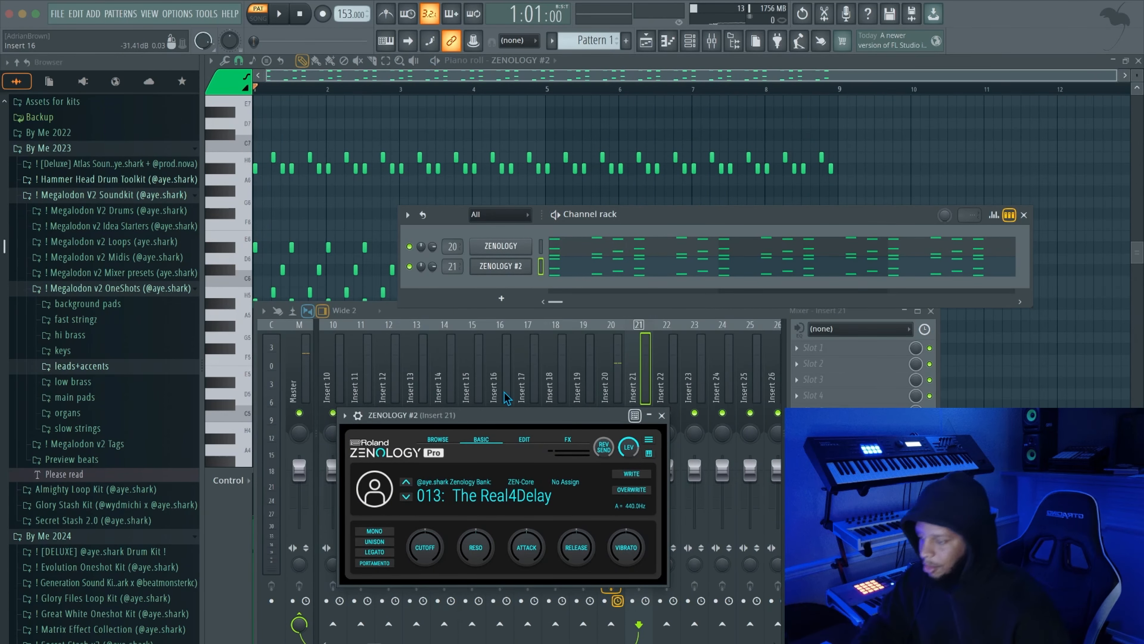
left_click_drag(514, 418, 590, 332)
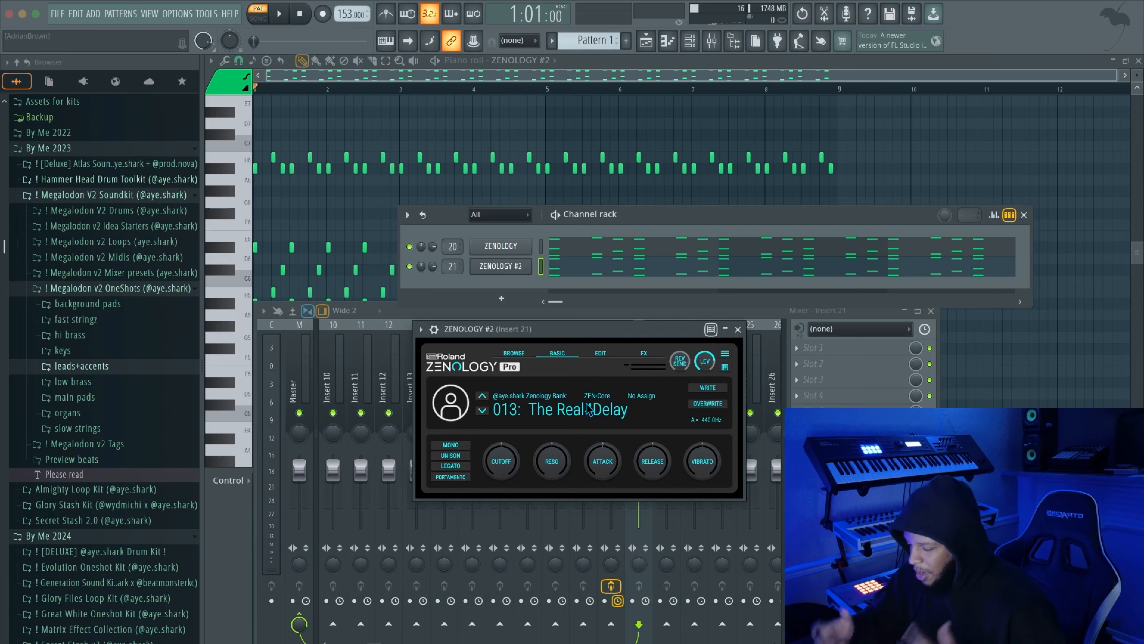
Load the preset 0518: Piano+SftPad from the PRST_E XV Collection on ZENOLOGY #2
left_click(573, 414)
scroll(737, 343, "down", 6)
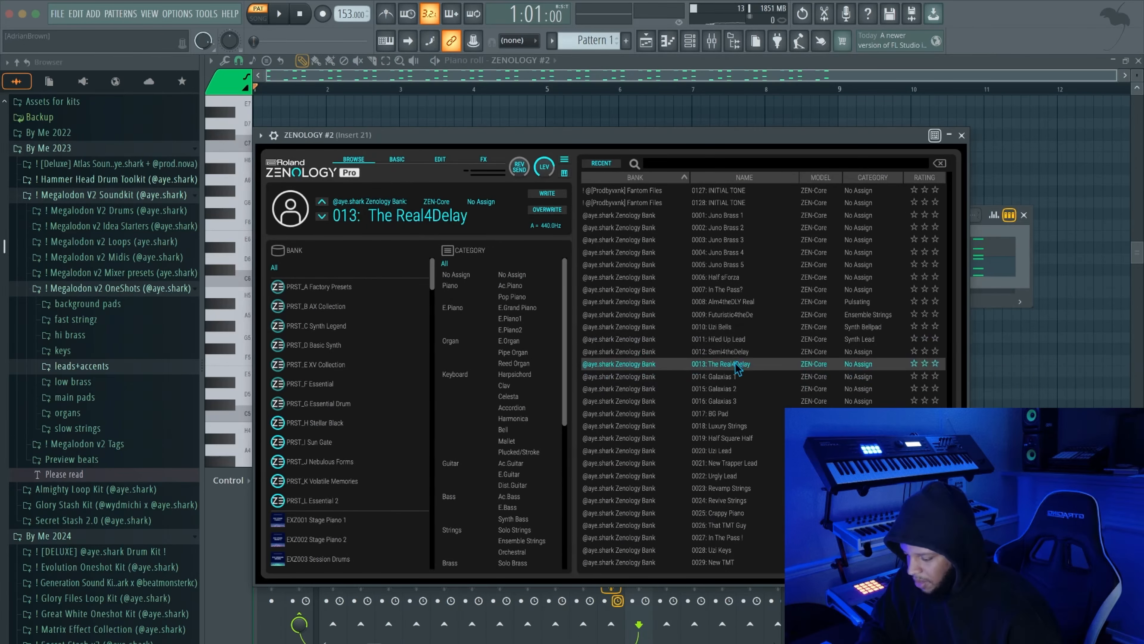
scroll(737, 343, "up", 2)
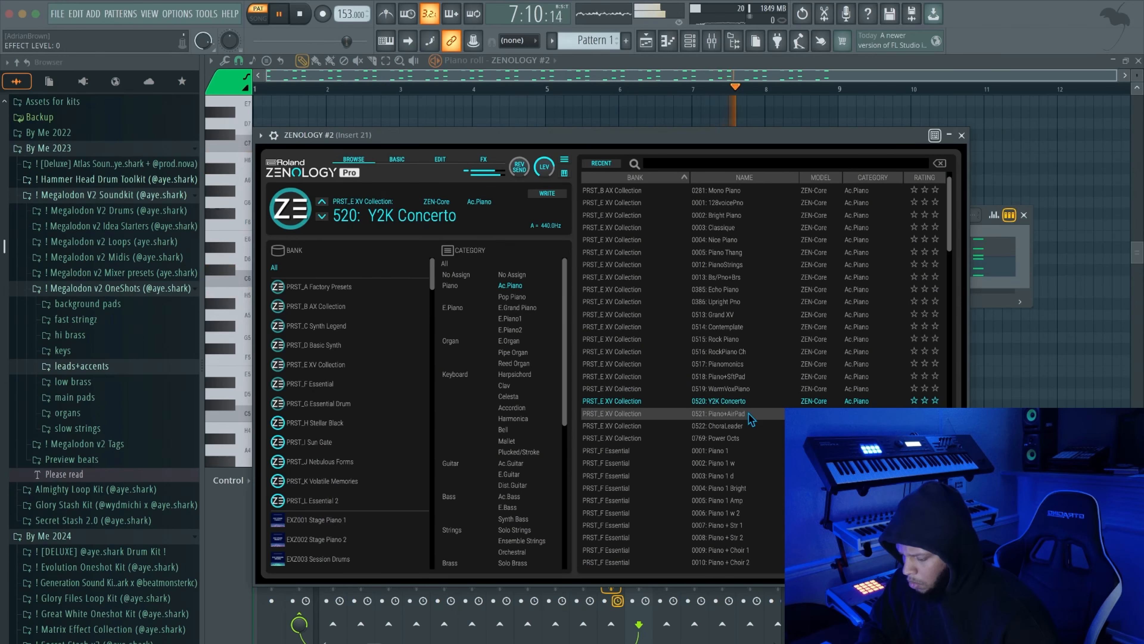
left_click(748, 413)
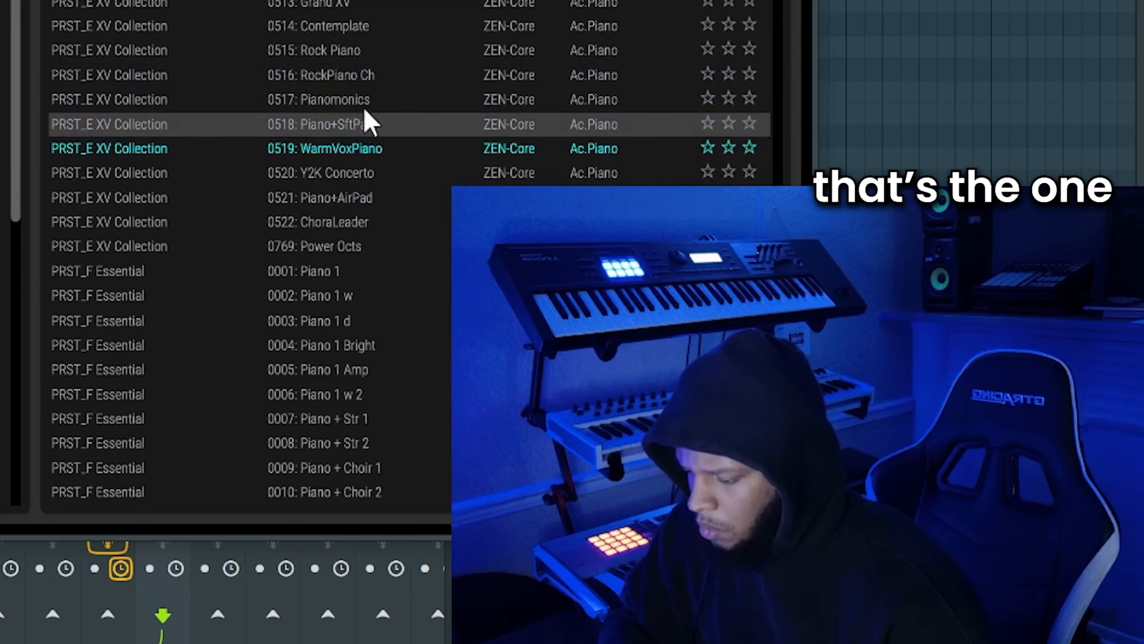
left_click(751, 376)
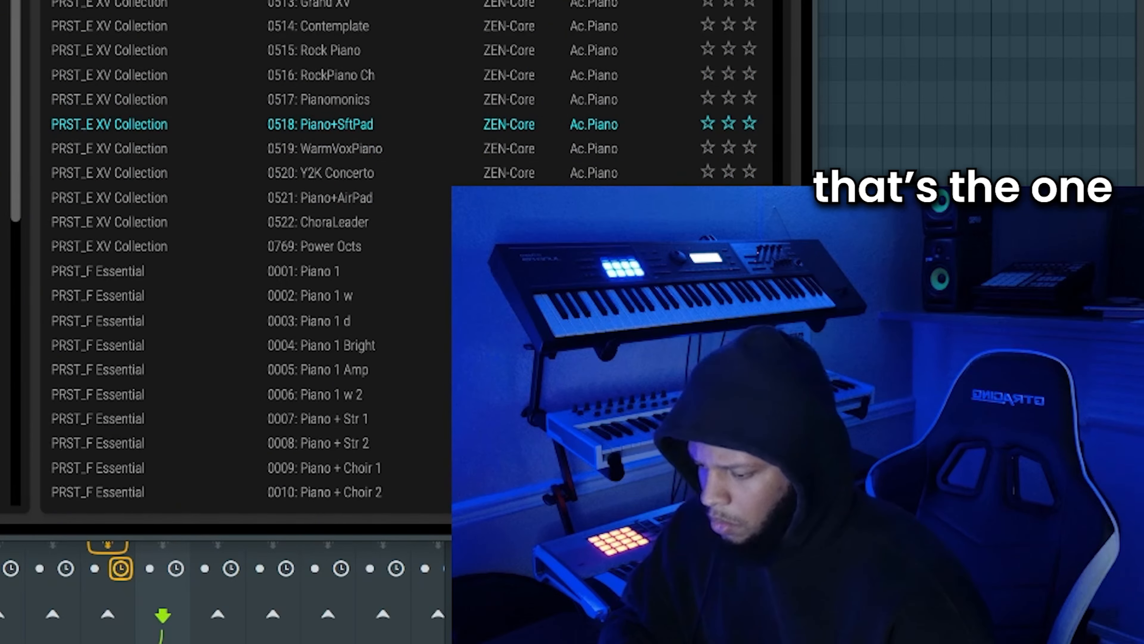
key("Escape")
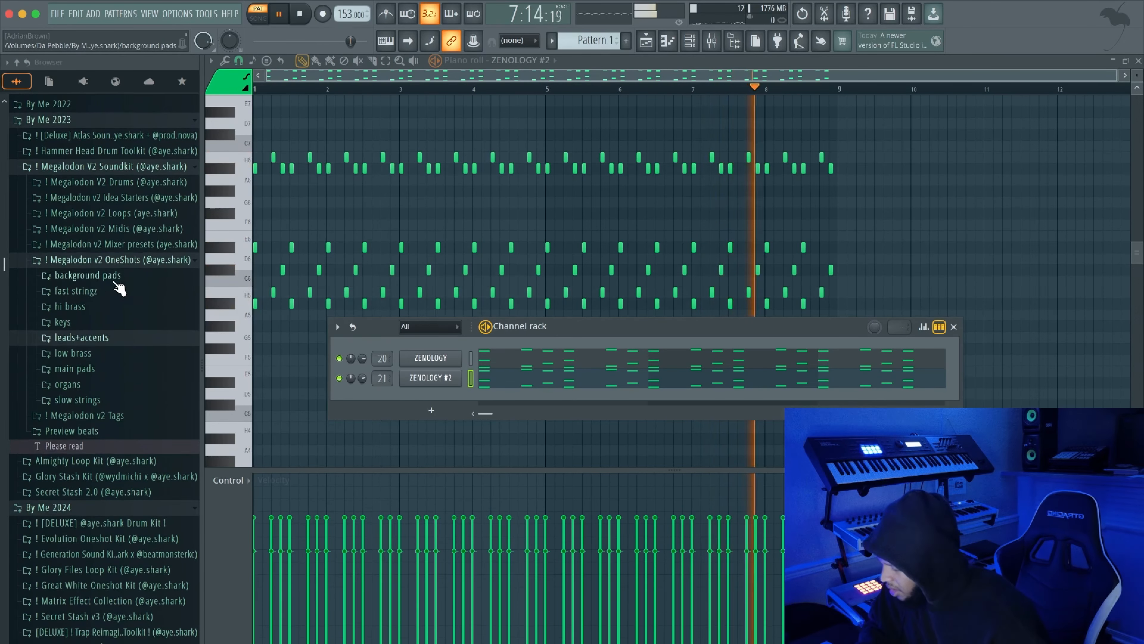
Find the Evolution Oneshots folder under By Me 2024 and load bs - boosie edited from Evo Bass Bank as a new channel
left_click(99, 260)
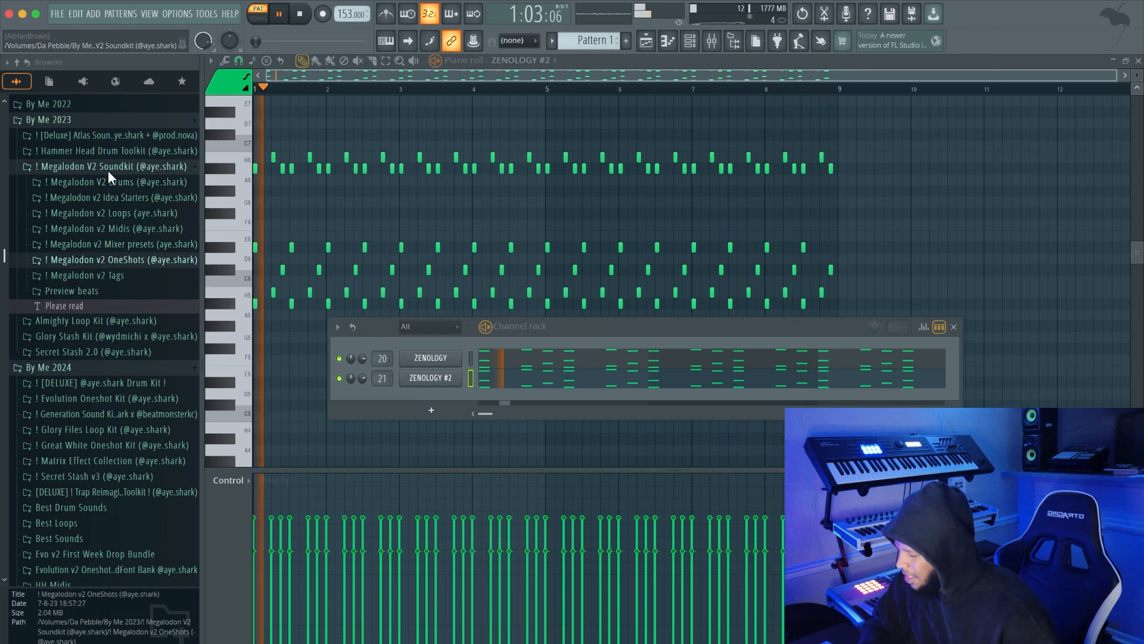
scroll(107, 169, "up", 2)
left_click(89, 152)
left_click(107, 194)
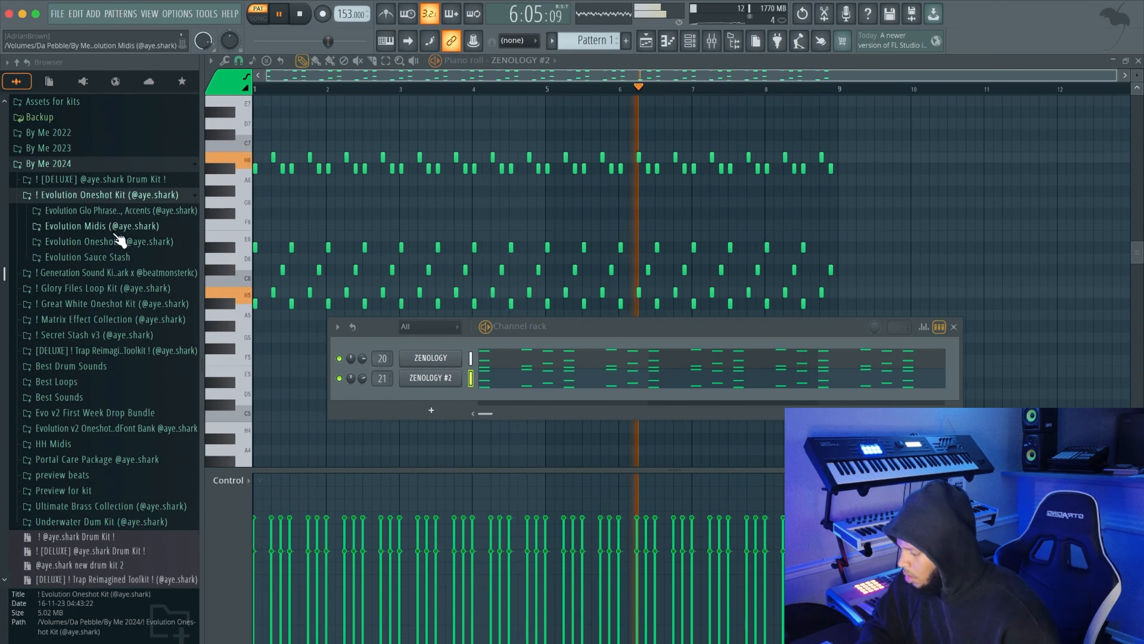
left_click(118, 239)
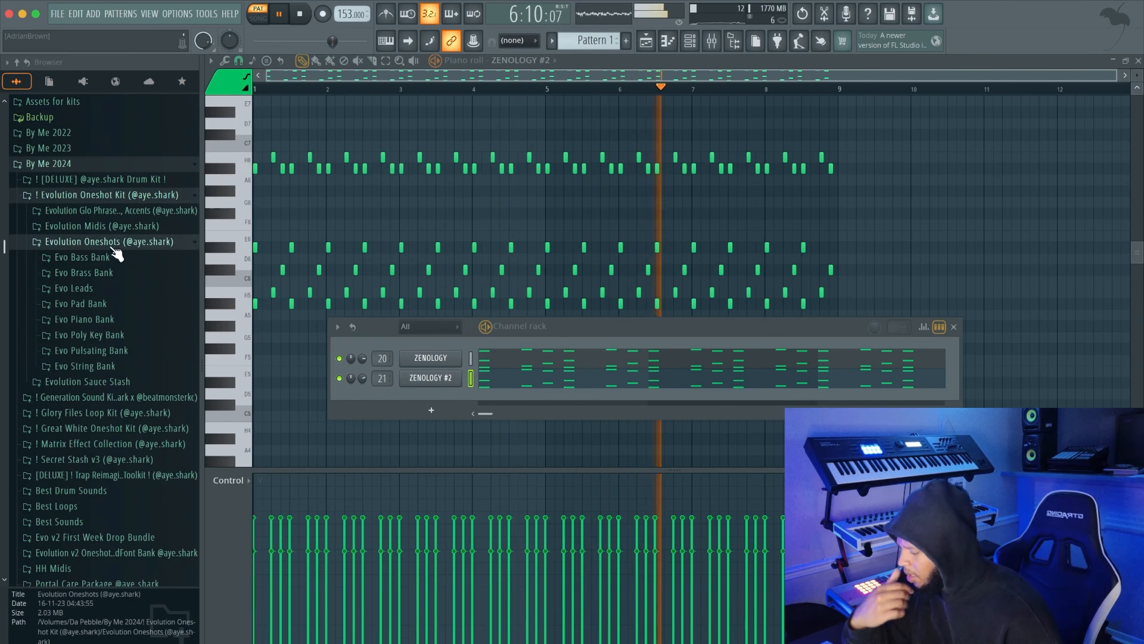
scroll(111, 245, "down", 2)
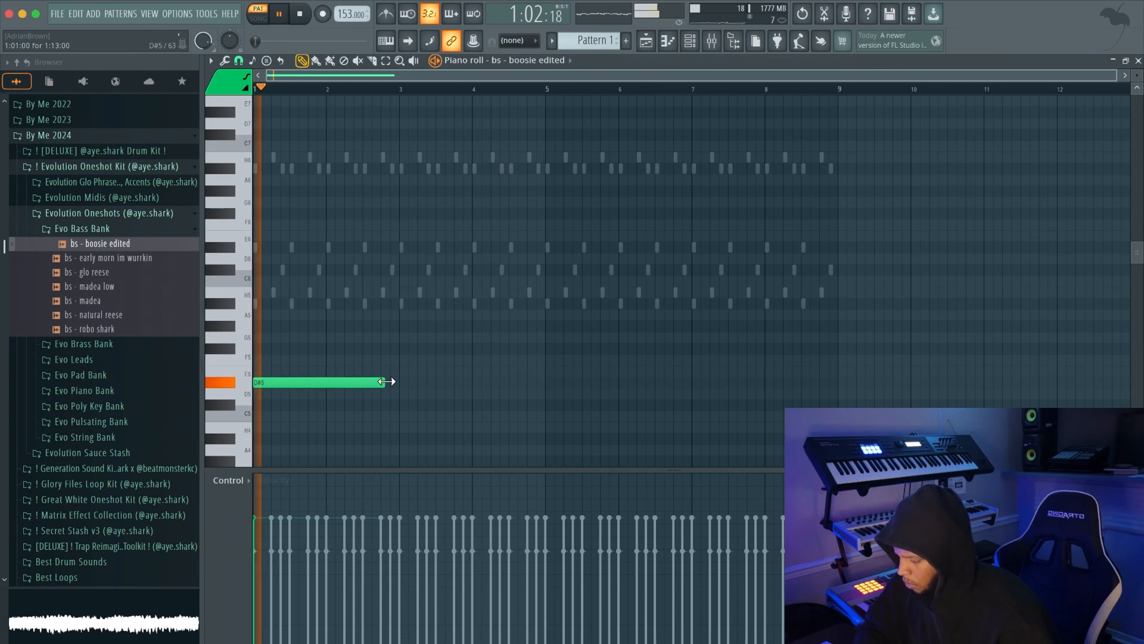
Stretch the D#5 note of bs - boosie edited to two bars and lower it by one octave
left_click_drag(398, 389, 402, 388)
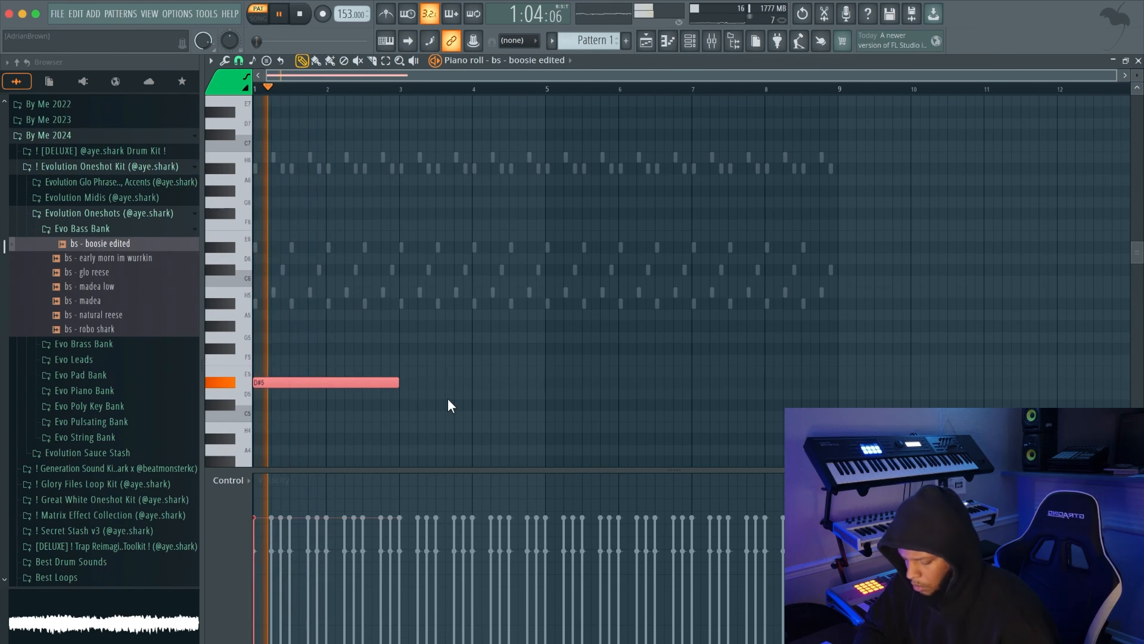
key("super+Down")
key("super+d")
scroll(457, 381, "up", 1)
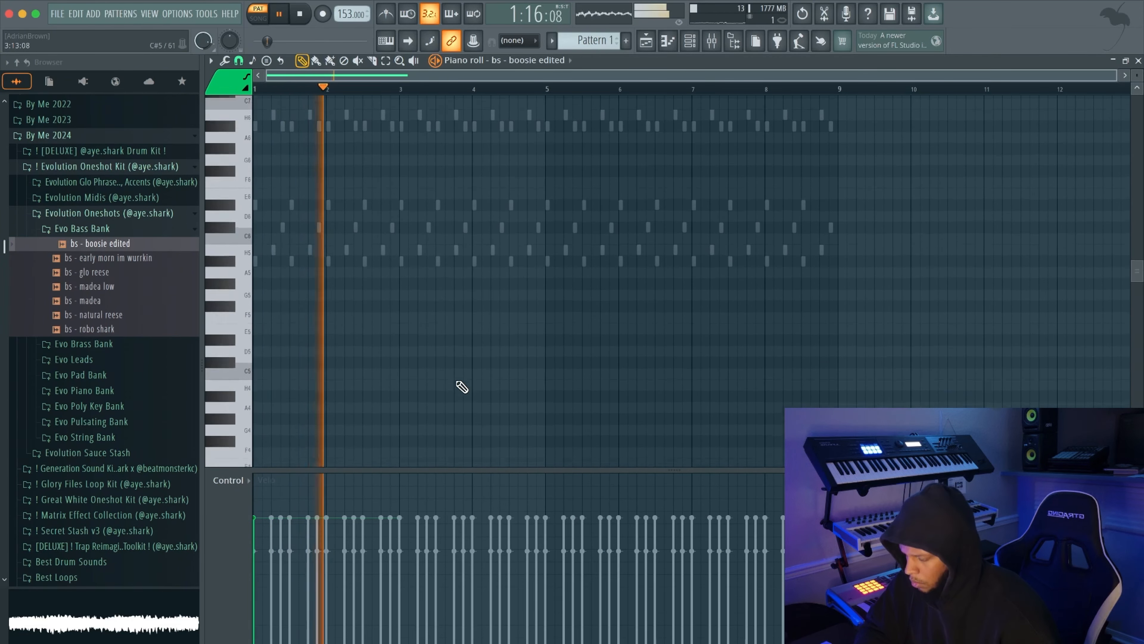
Duplicate the two-bar bass note until it fills eight bars
scroll(462, 387, "down", 5)
left_click(440, 388)
key("super+b")
key("super+b")
key("super+d")
scroll(670, 258, "up", 5)
Load BS - RealReese from the Evolution v2 oneshots' Bass folder as a channel and fill eight bars with two-bar D#5 notes
left_click(689, 41)
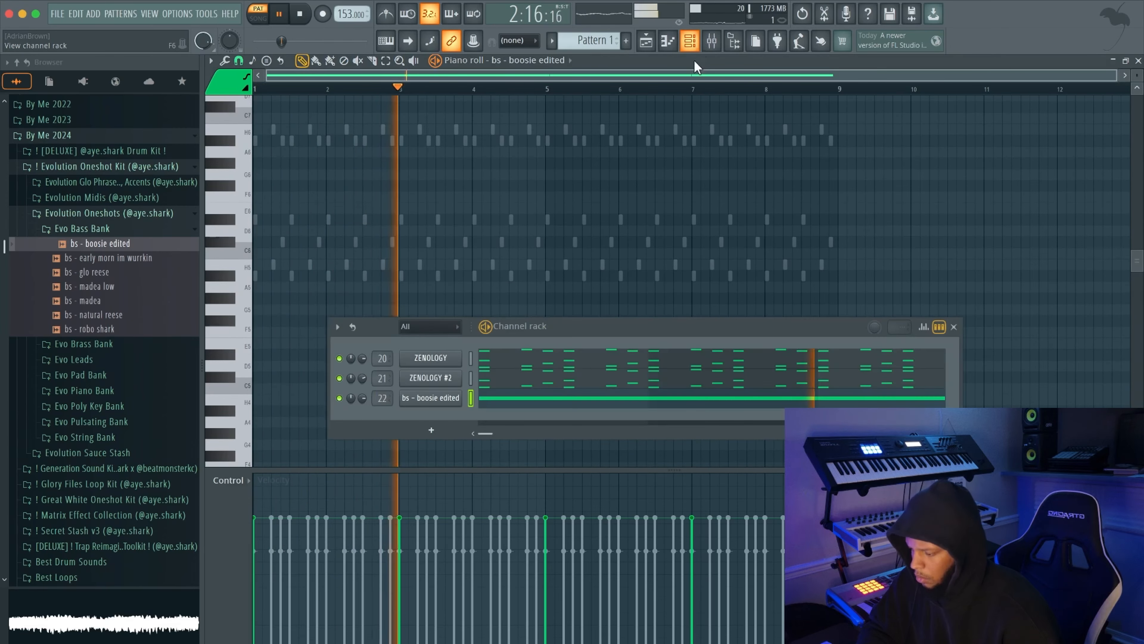
scroll(362, 399, "down", 5)
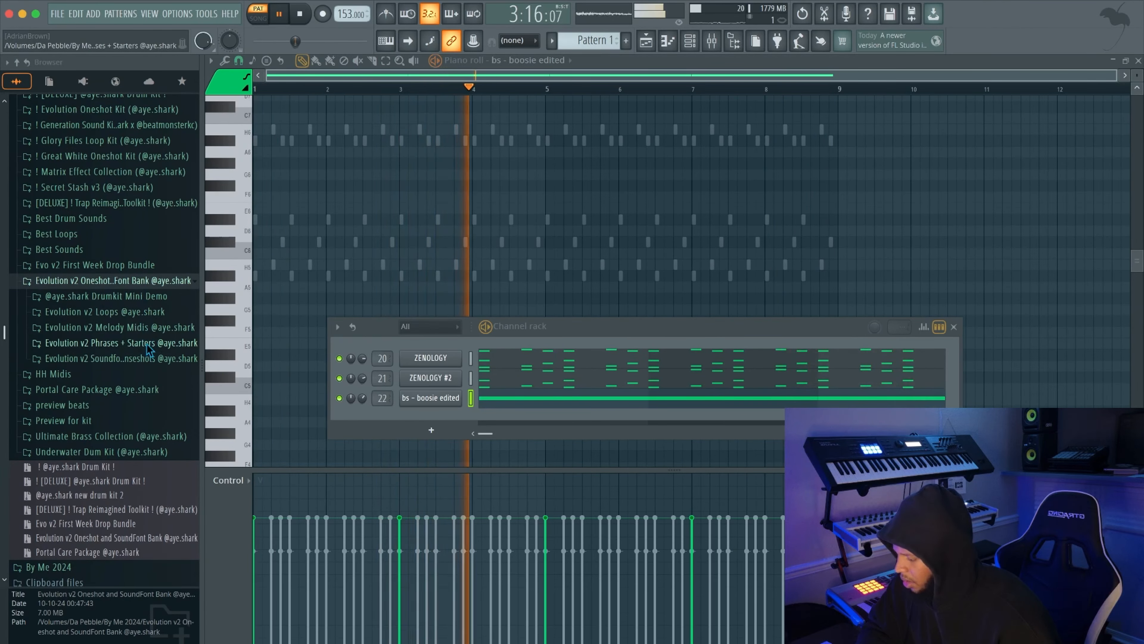
left_click(152, 359)
scroll(152, 360, "down", 3)
left_click(127, 289)
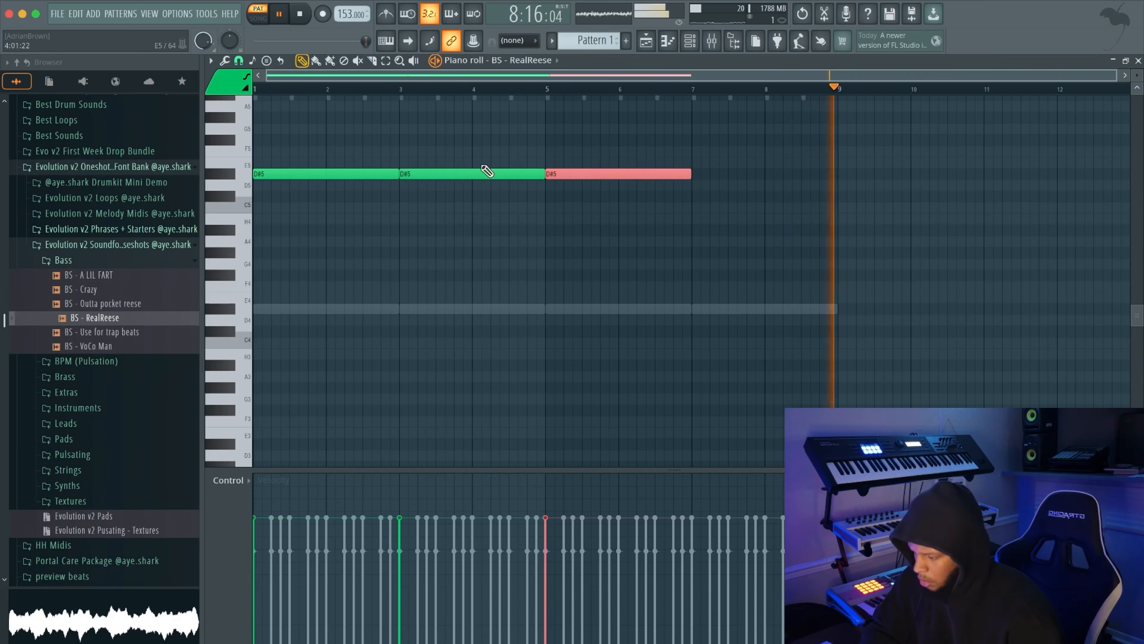
scroll(723, 245, "up", 5)
scroll(654, 181, "up", 2)
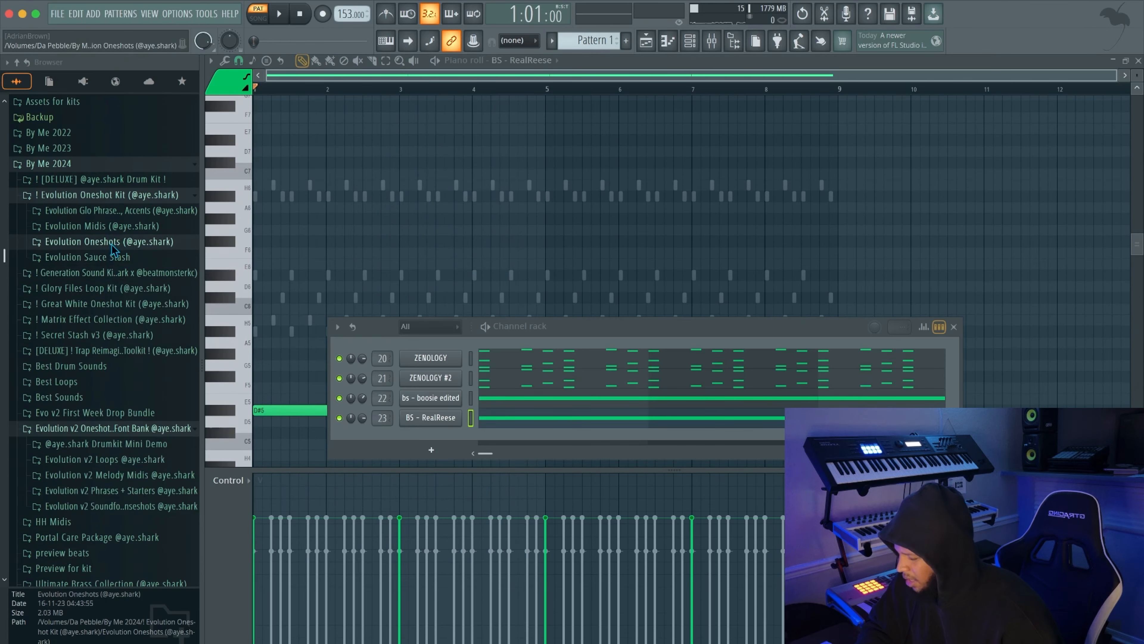
Open the Evo Brass Bank under Evolution Oneshots and load brs - redemption brass as a channel
left_click(113, 244)
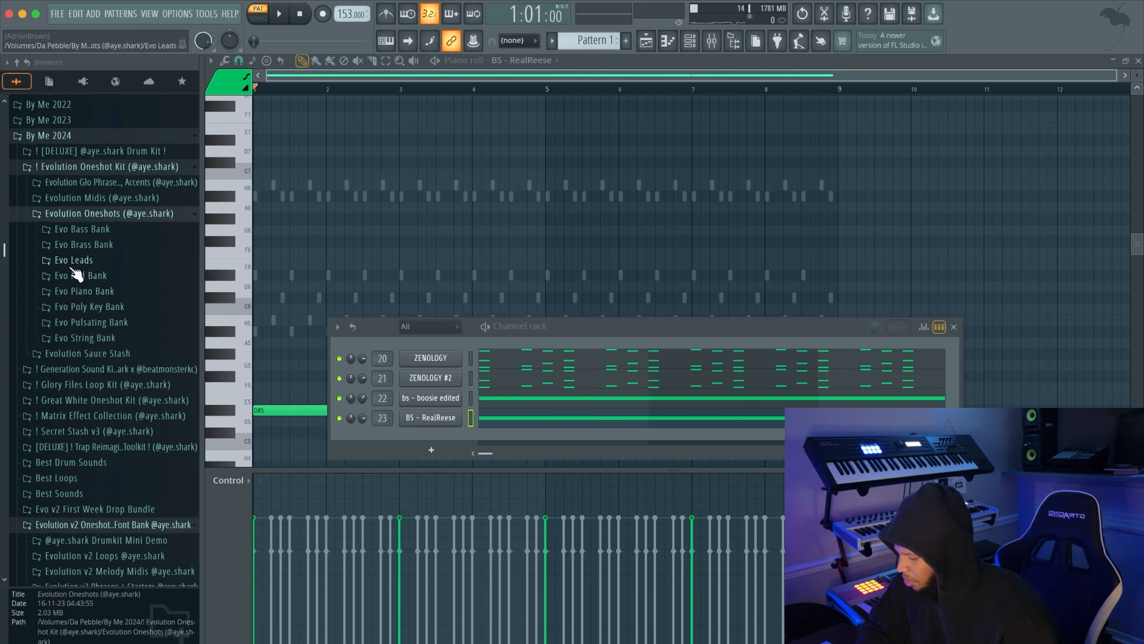
left_click(104, 247)
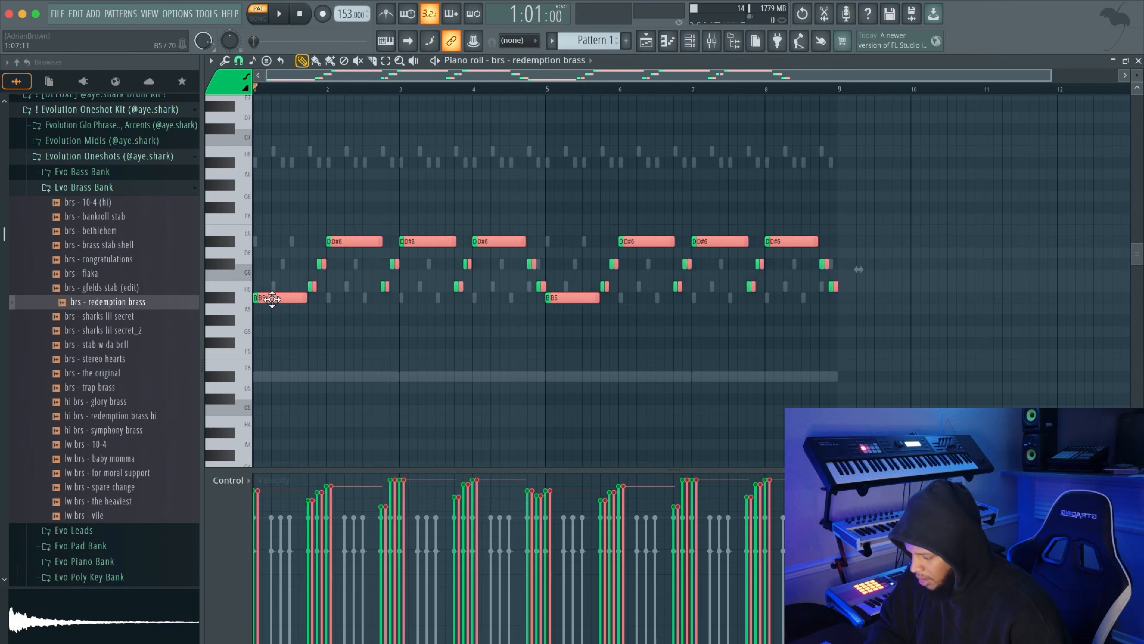
Shorten the brass melody notes and double the melody one octave lower
key("shift+Left")
key("ctrl+Down")
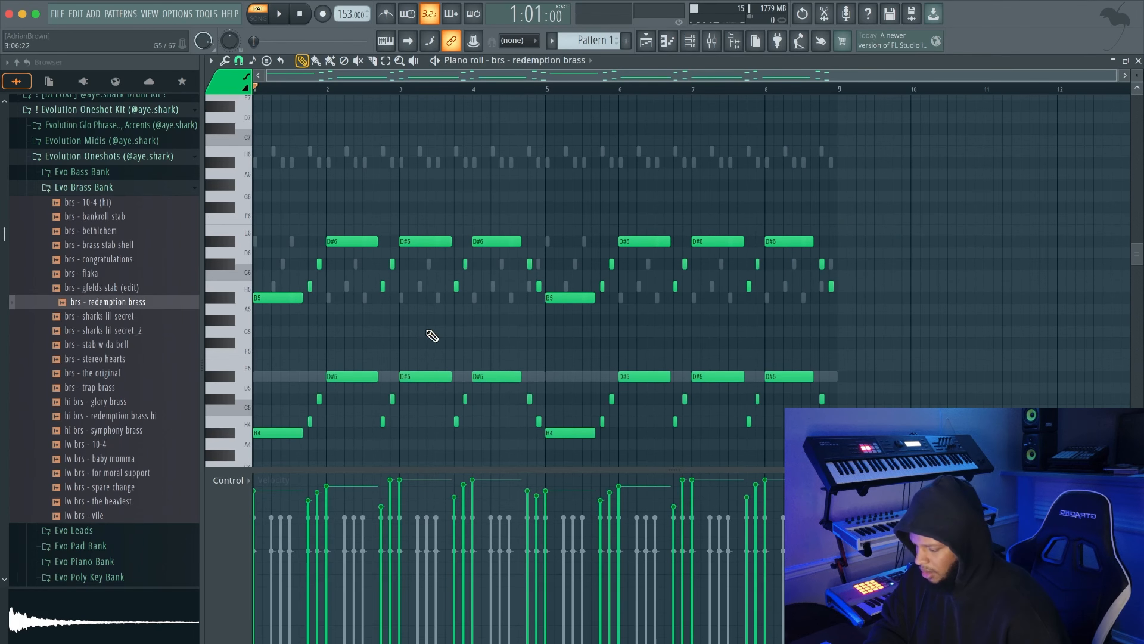
scroll(471, 326, "down", 2)
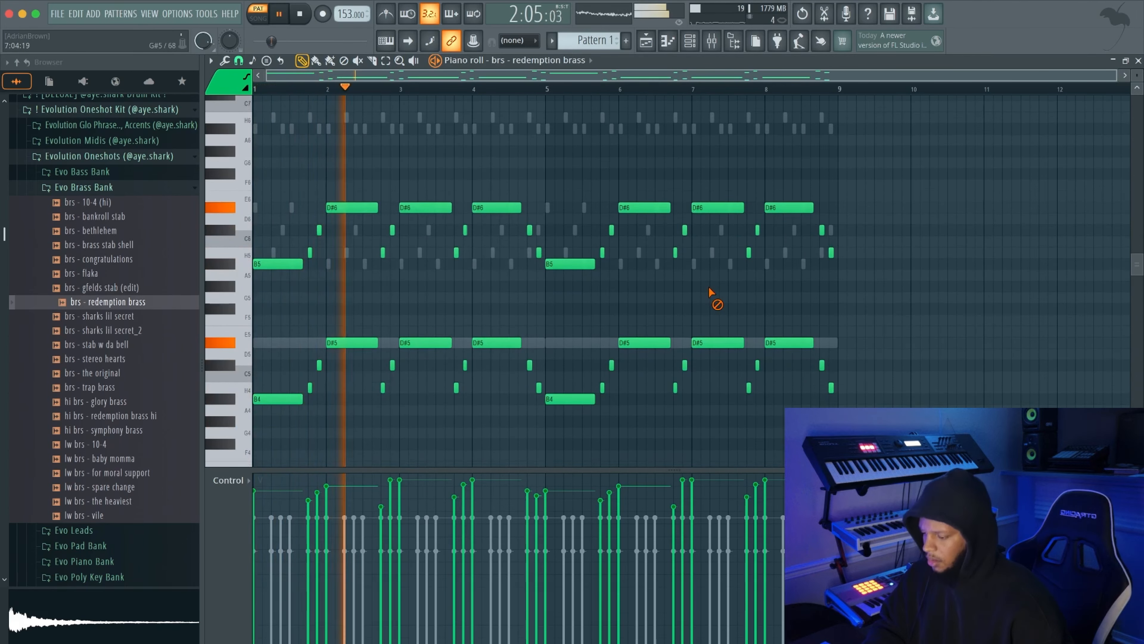
Select the lower-octave brass melody notes and reduce their velocities with level scaling
left_click_drag(847, 302, 273, 396)
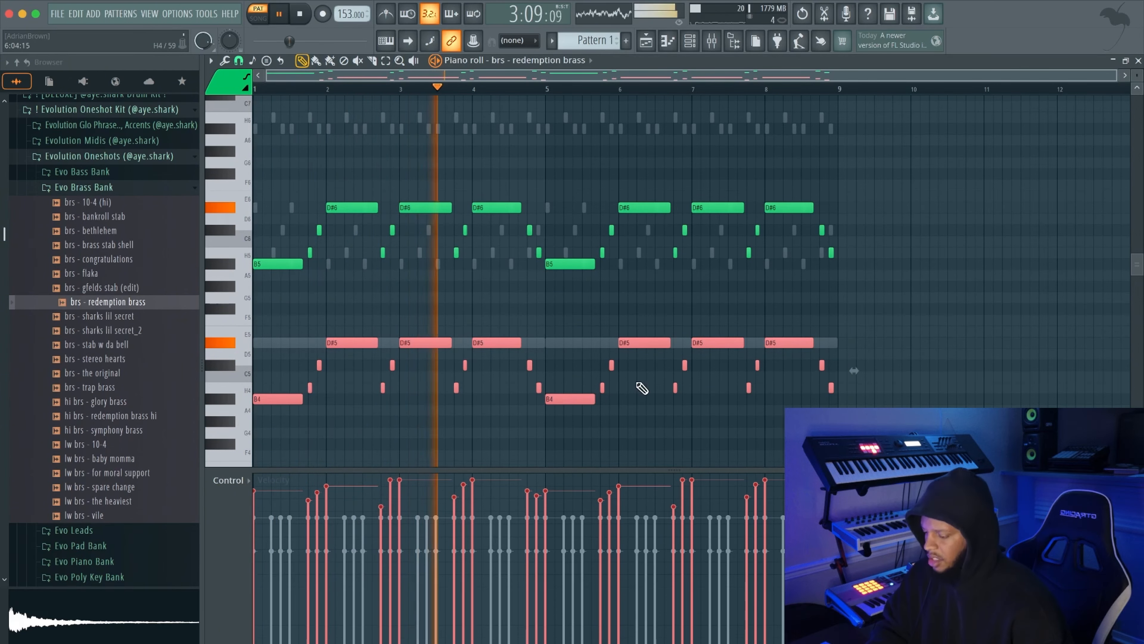
key("alt+x")
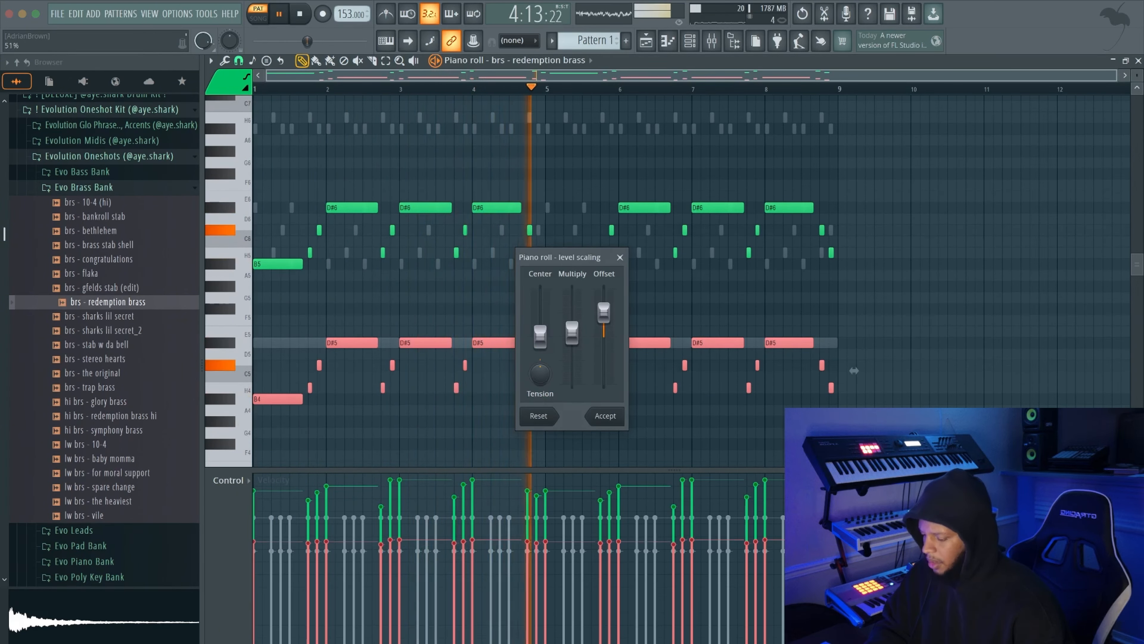
left_click_drag(611, 348, 611, 345)
left_click(605, 415)
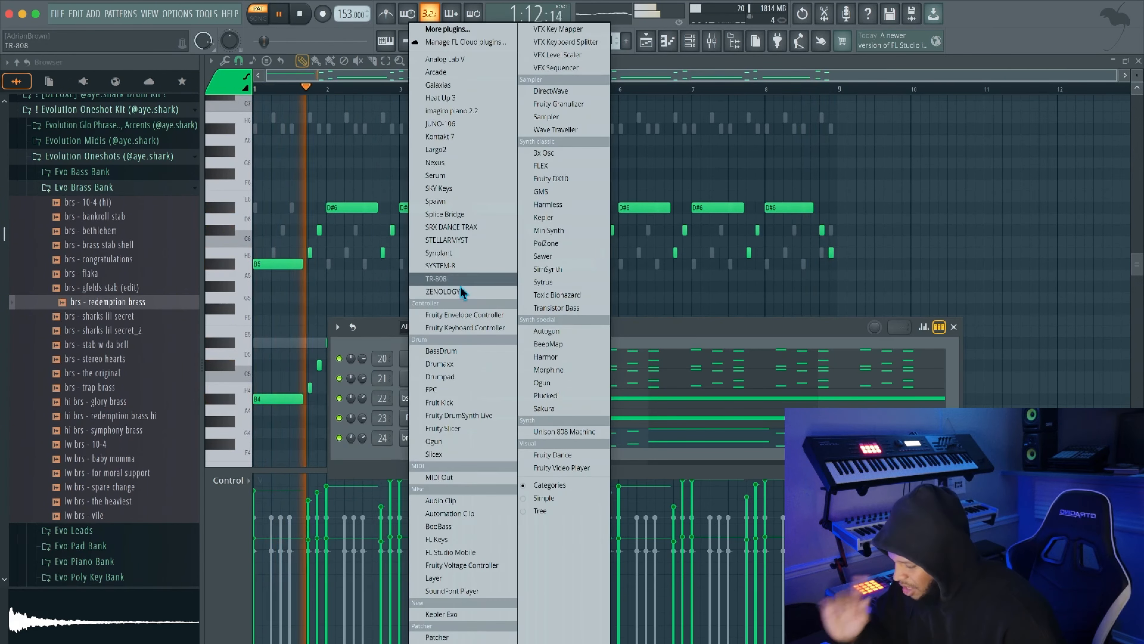
left_click(464, 293)
left_click_drag(293, 120, 513, 122)
left_click(558, 172)
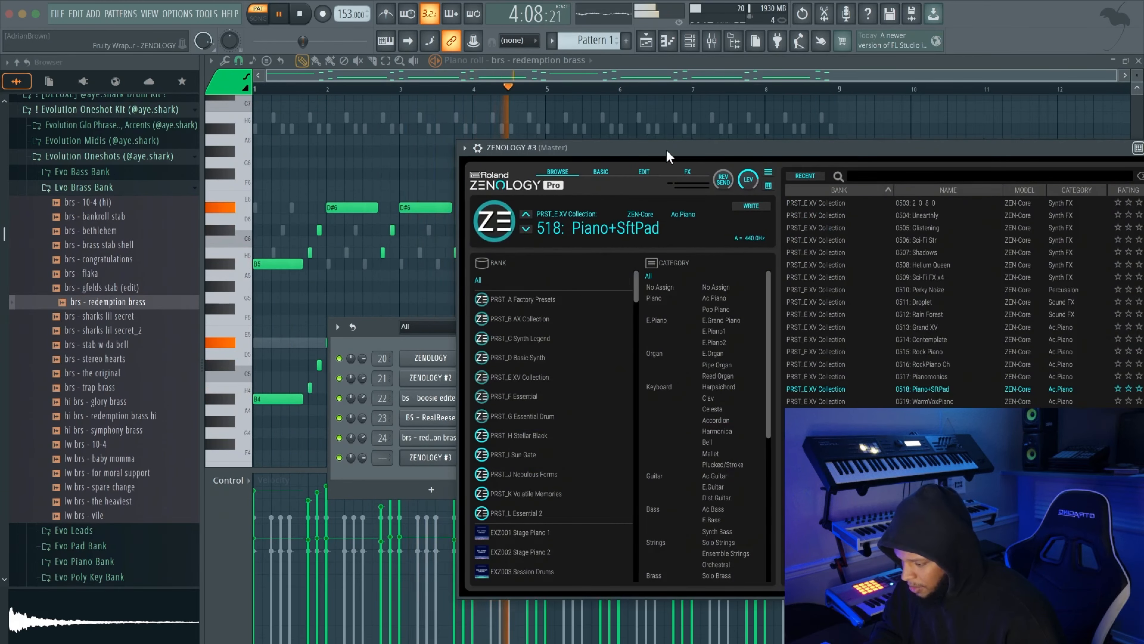
scroll(395, 374, "down", 10)
scroll(395, 374, "down", 20)
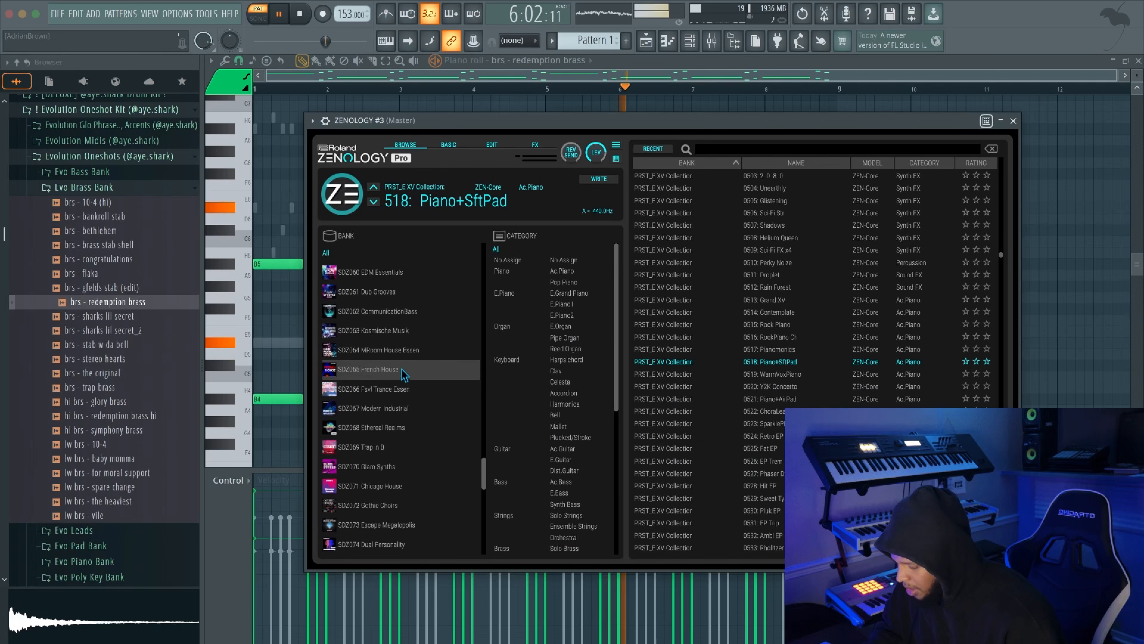
left_click(421, 486)
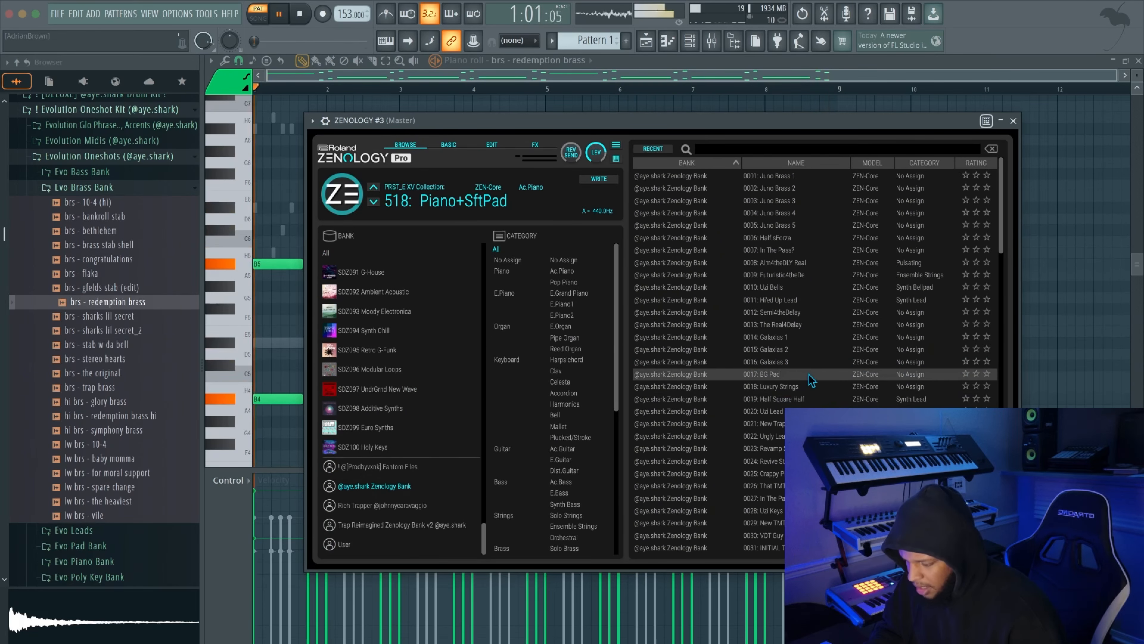
double_click(809, 375)
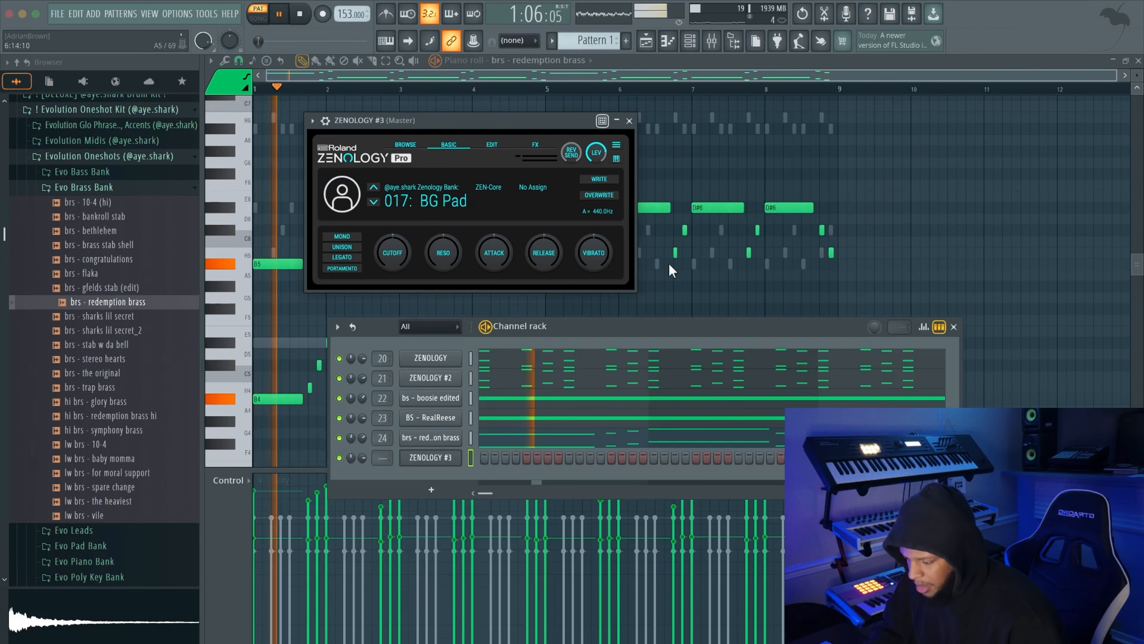
left_click(632, 120)
Write a one-bar pad phrase for ZENOLOGY #3, with a B5, D#6, B5, H5, B5 upper line over D#5, G#5, F#5, D#5
left_click(590, 61)
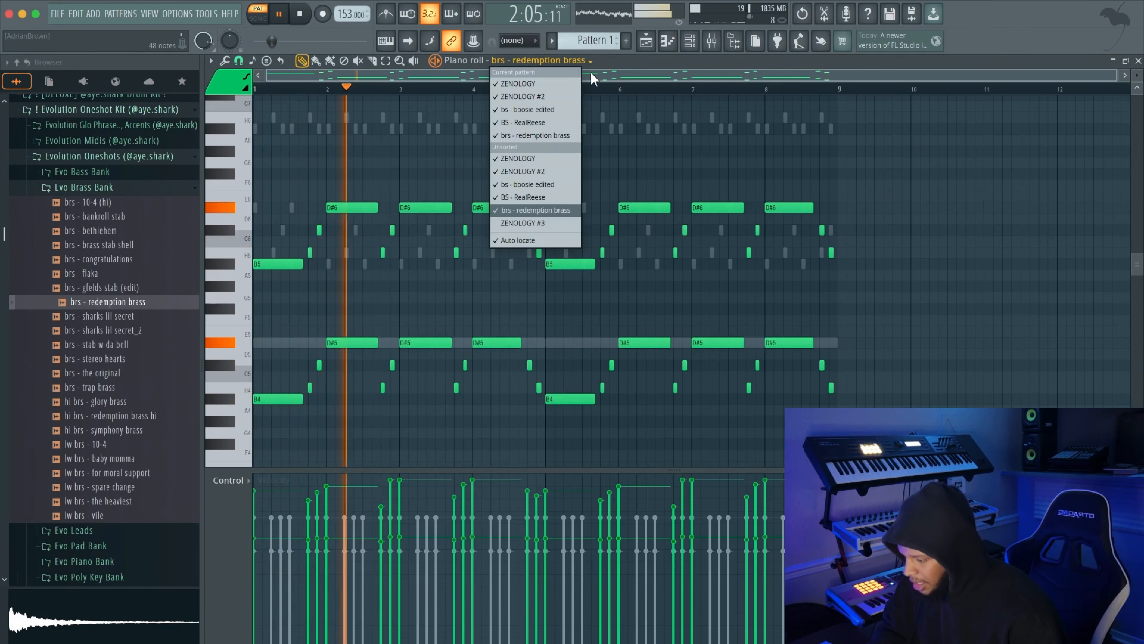
left_click(547, 222)
left_click(254, 341)
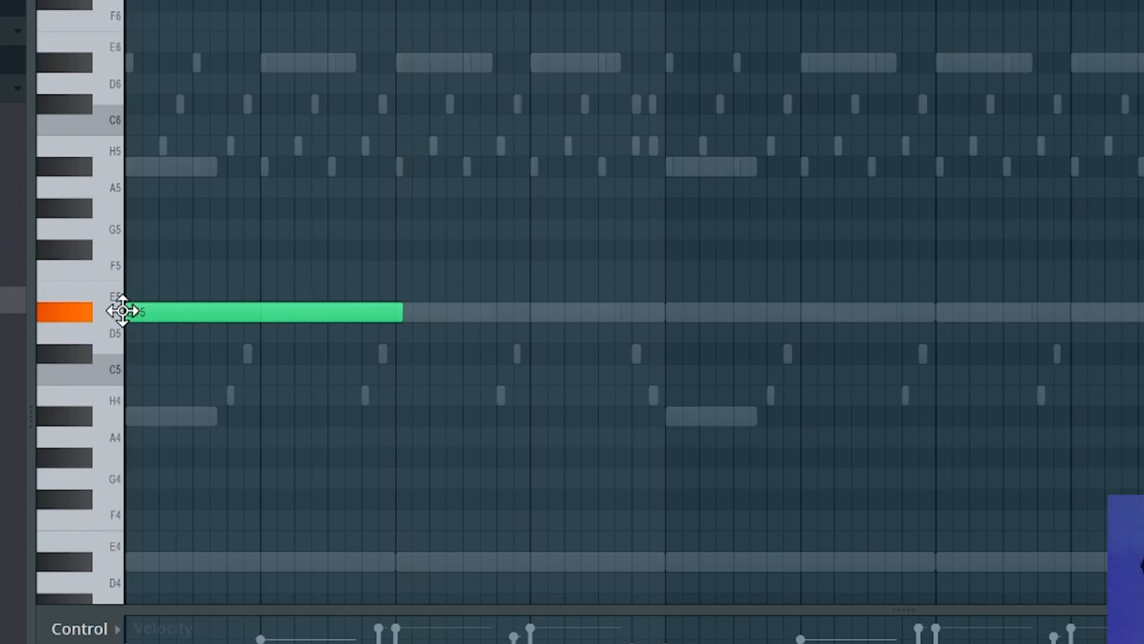
left_click(127, 168)
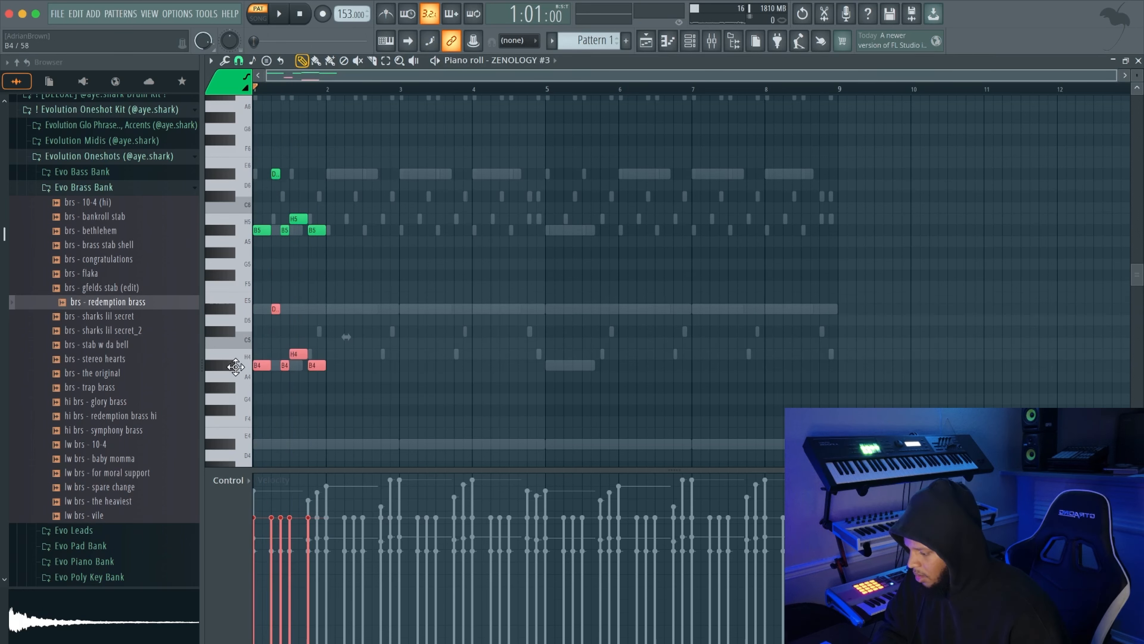
key("space")
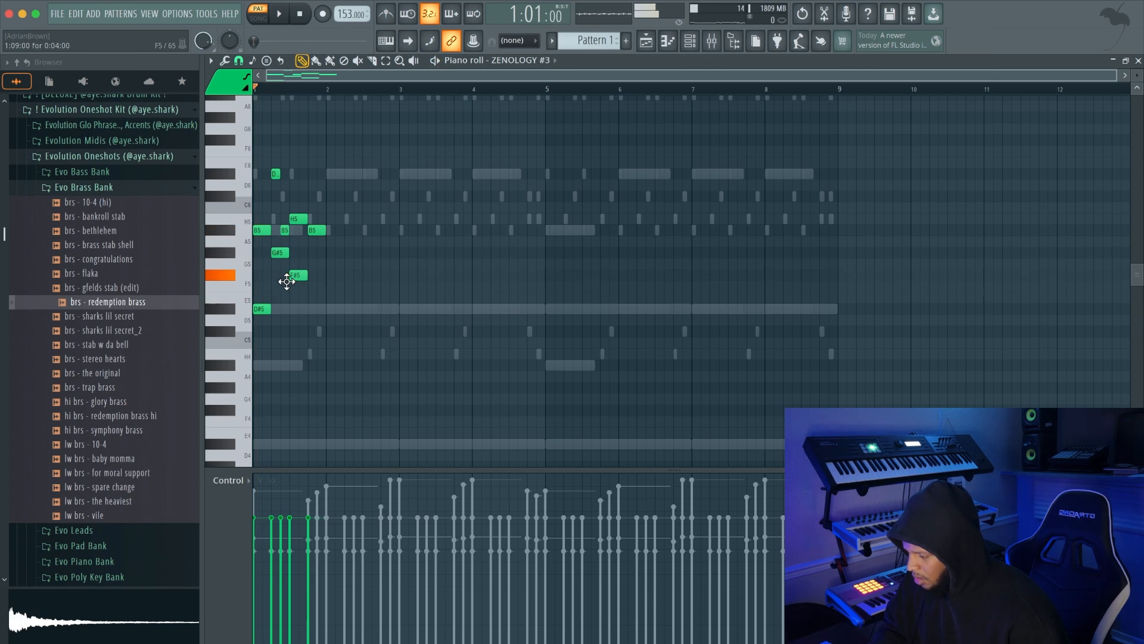
left_click(308, 253)
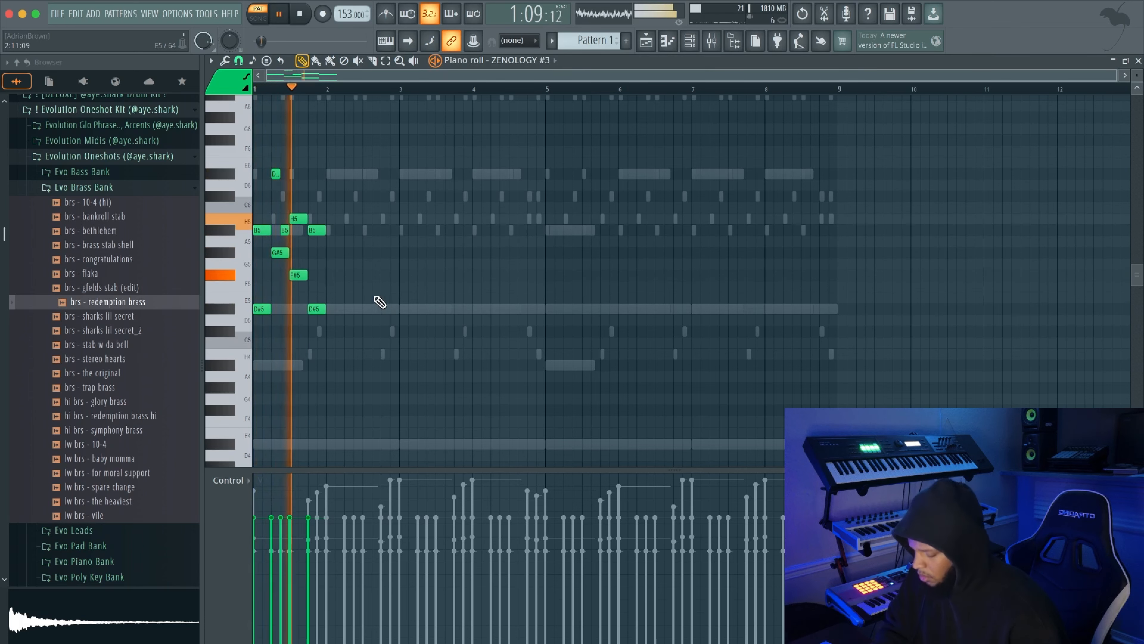
Duplicate the one-bar ZENOLOGY #3 pad phrase until it fills eight bars, and deselect the notes
key("ctrl+b")
key("ctrl+b")
key("ctrl+b")
key("ctrl+b")
key("ctrl+b")
key("ctrl+b")
key("ctrl+b")
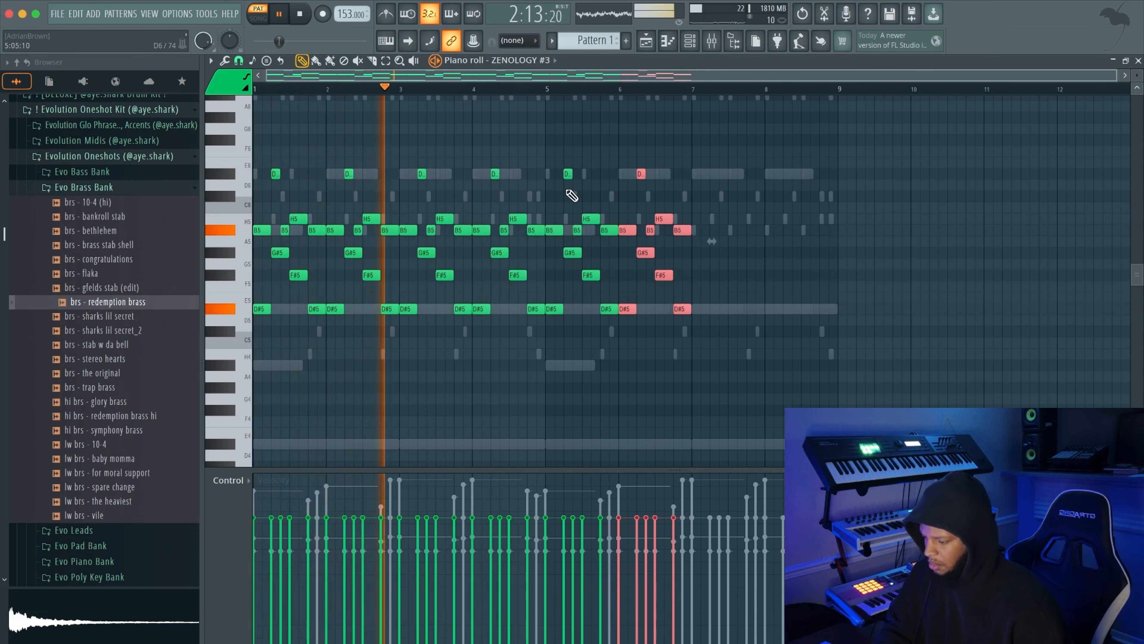
key("ctrl+d")
scroll(903, 192, "up", 3)
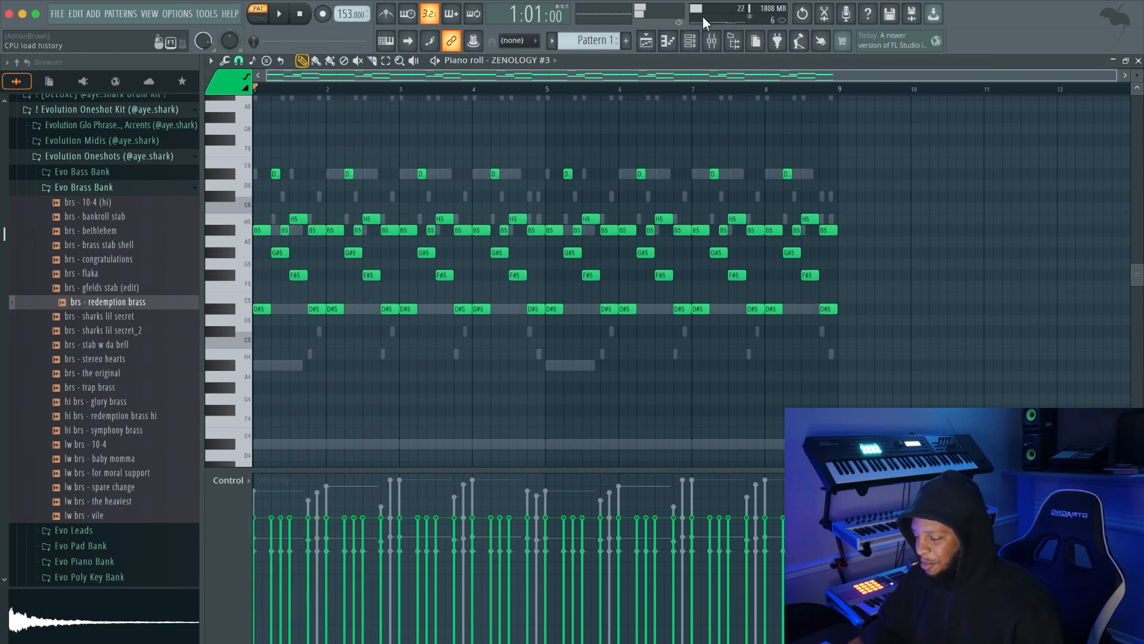
Load lw brs - for moral support from the Evo Brass Bank as a channel on mixer track 26 and adjust its volume envelope
left_click(690, 41)
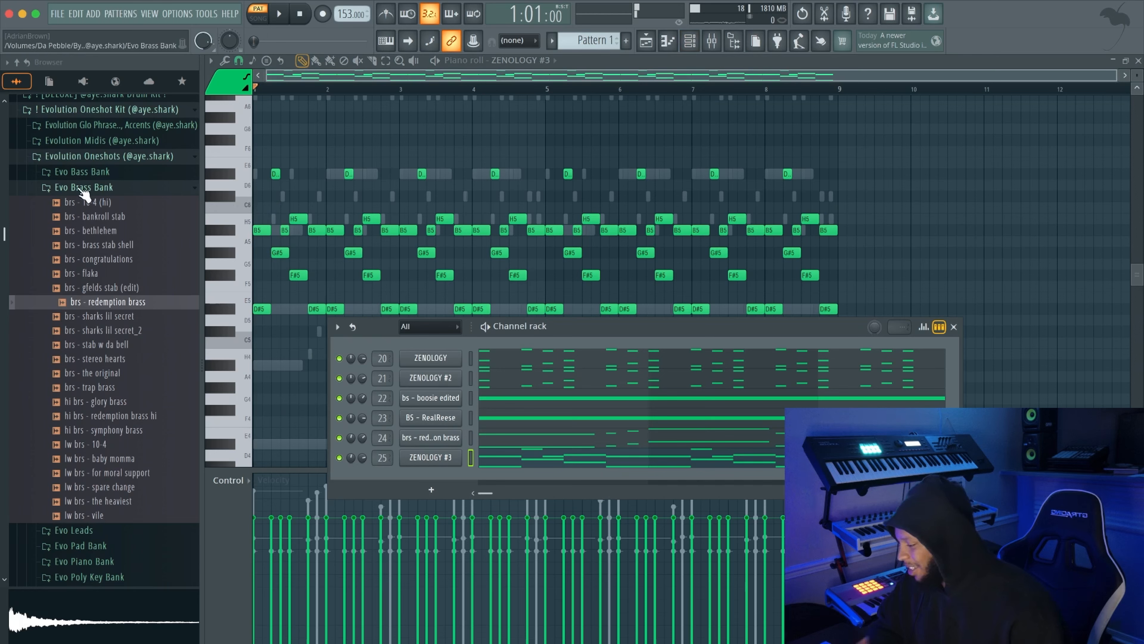
scroll(125, 333, "down", 2)
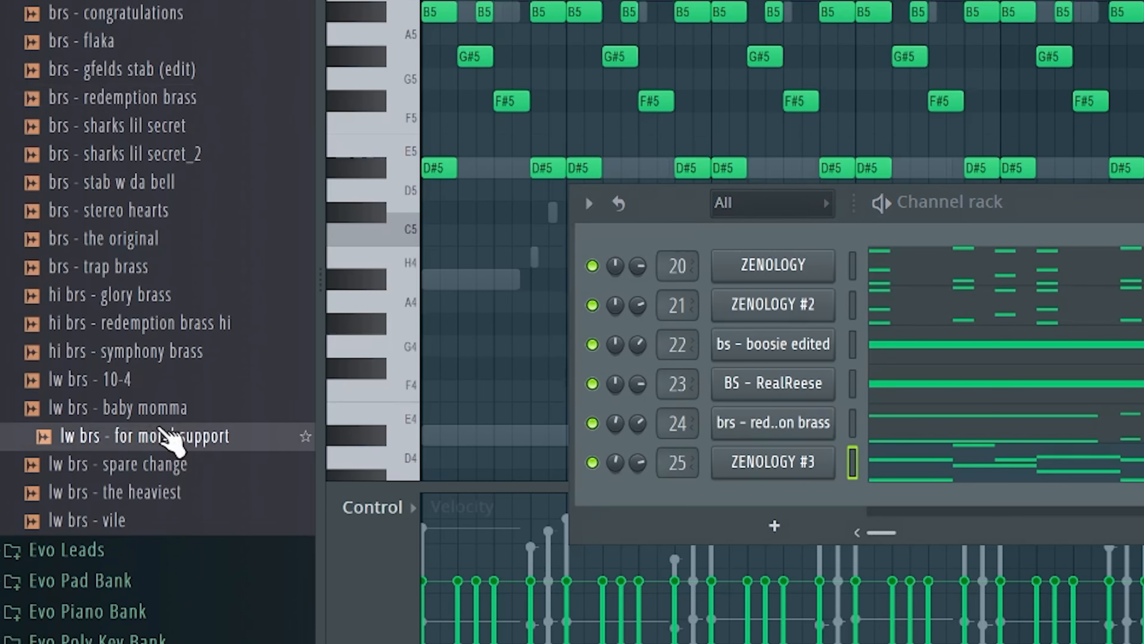
left_click_drag(144, 436, 706, 507)
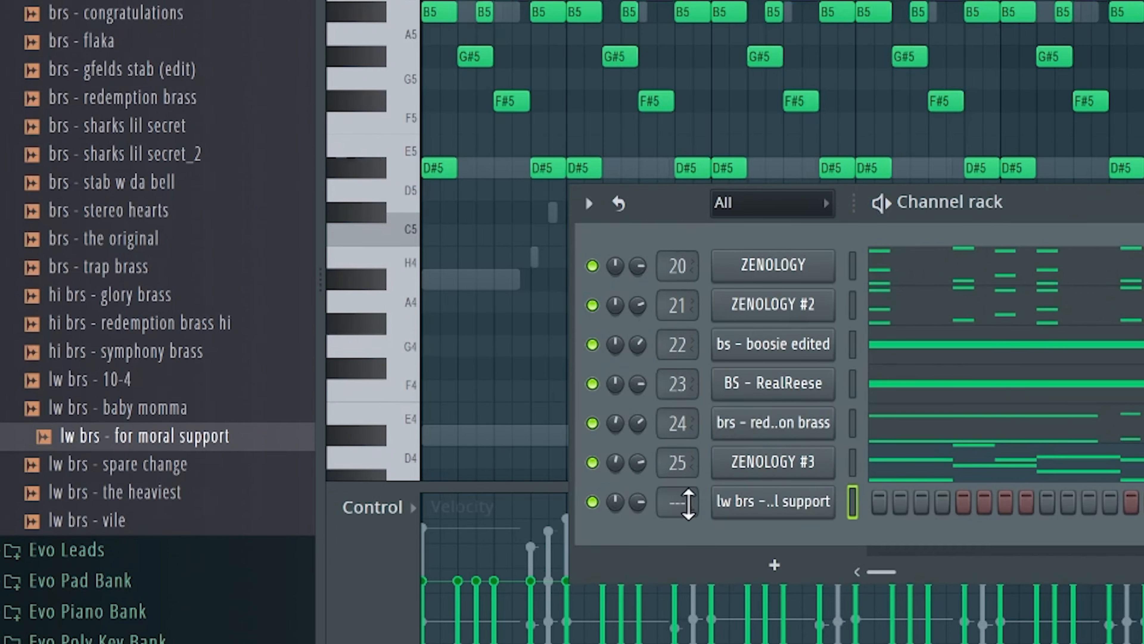
scroll(689, 504, "up", 8)
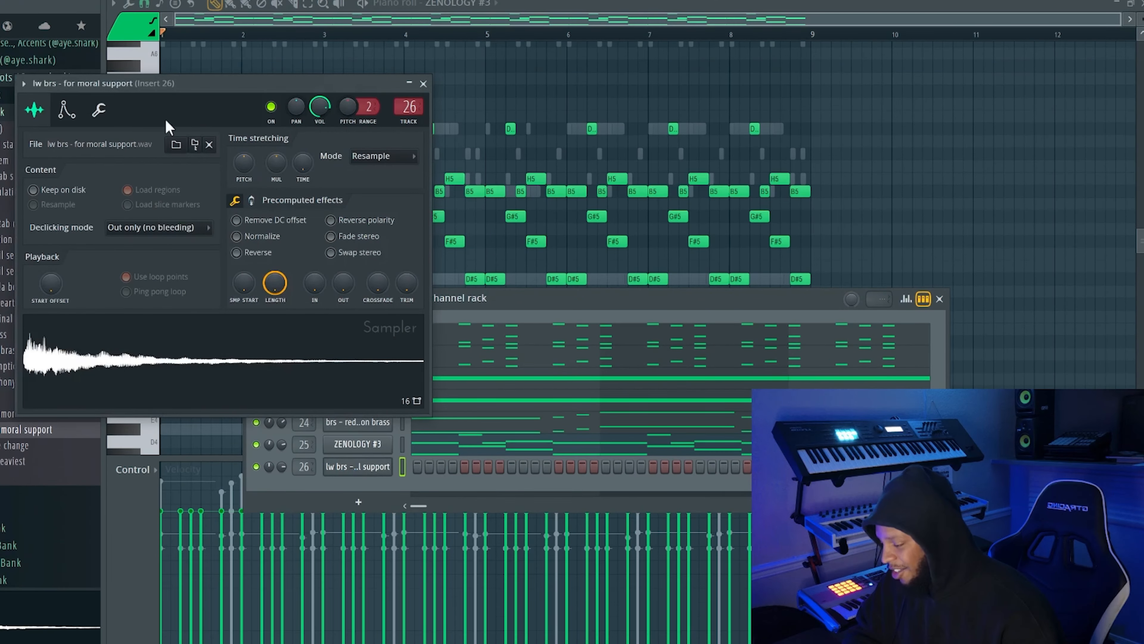
left_click(75, 116)
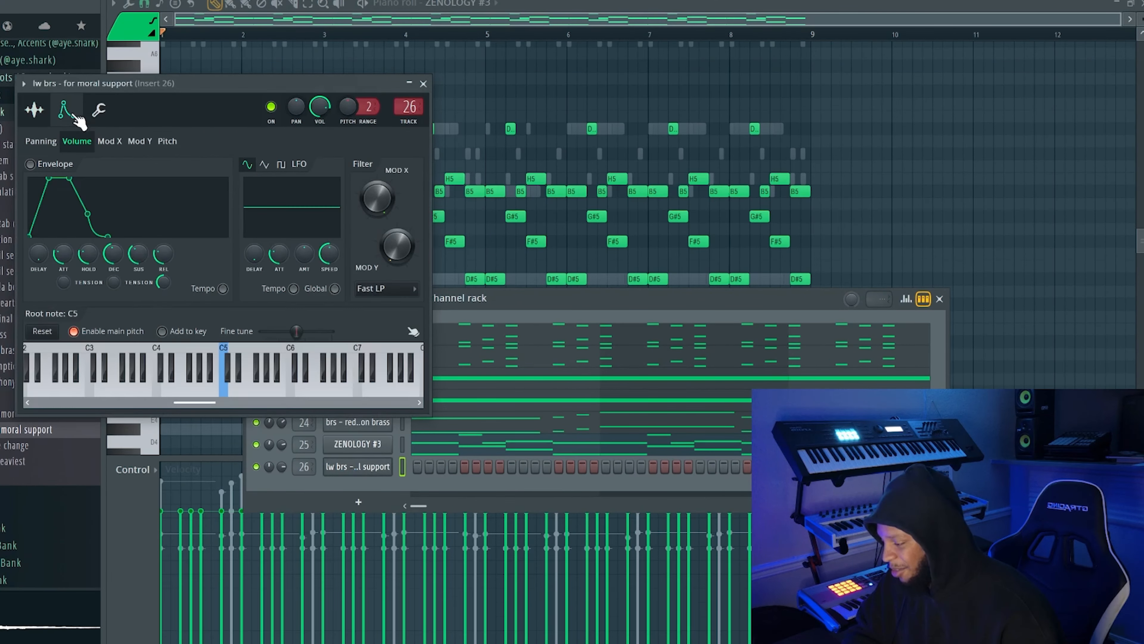
left_click_drag(329, 299, 329, 271)
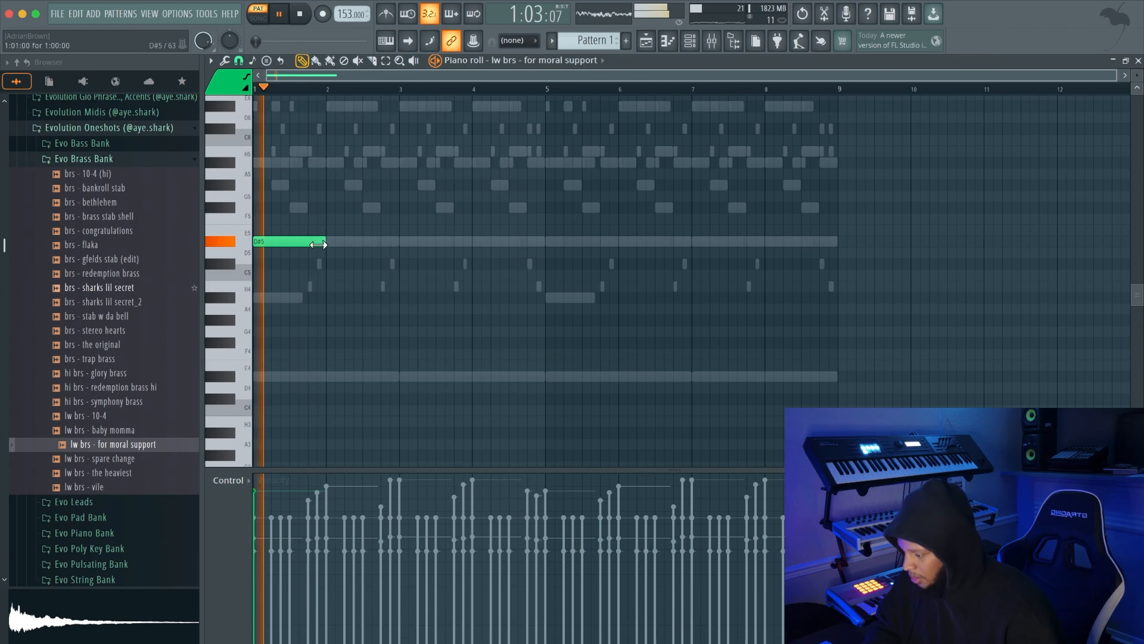
Shorten the D#5 low brass note, add a short C#5 note at the bar's end, and repeat the bar to fill eight bars
left_click_drag(316, 242, 312, 243)
left_click_drag(317, 263, 317, 290)
key("space")
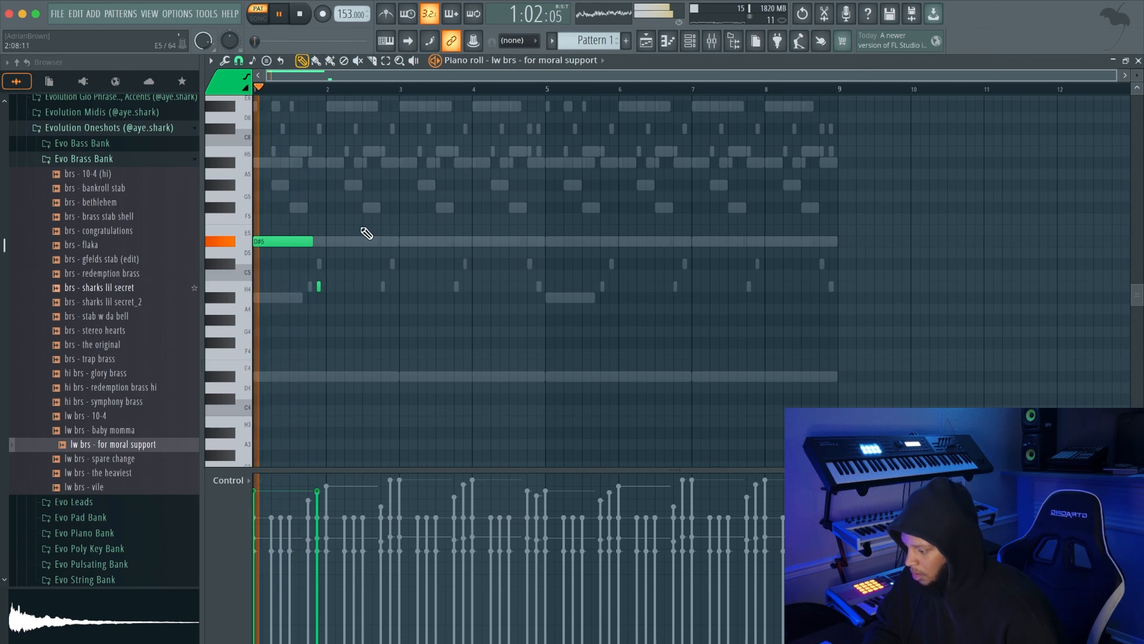
key("ctrl+a")
key("ctrl+b")
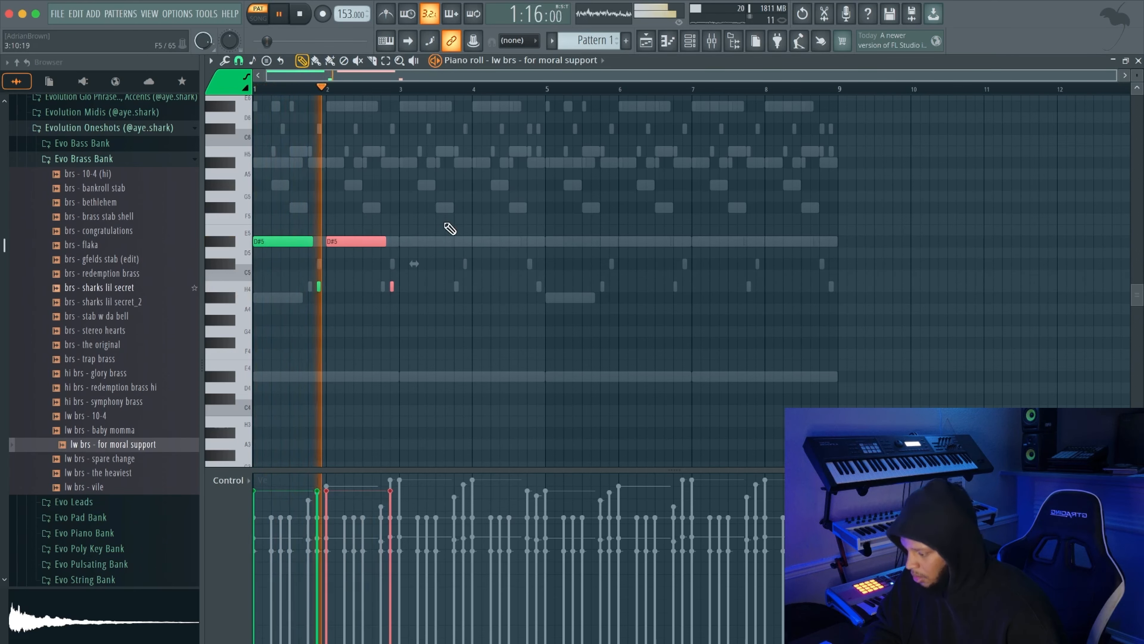
left_click_drag(416, 216, 328, 297)
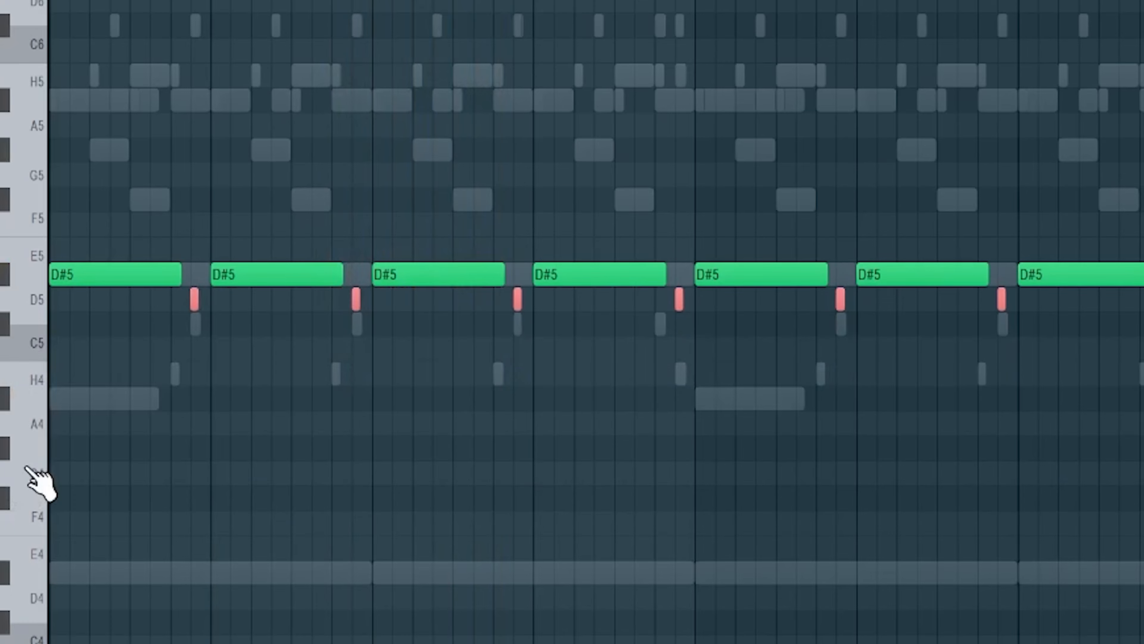
key("shift+Down")
key("ctrl+d")
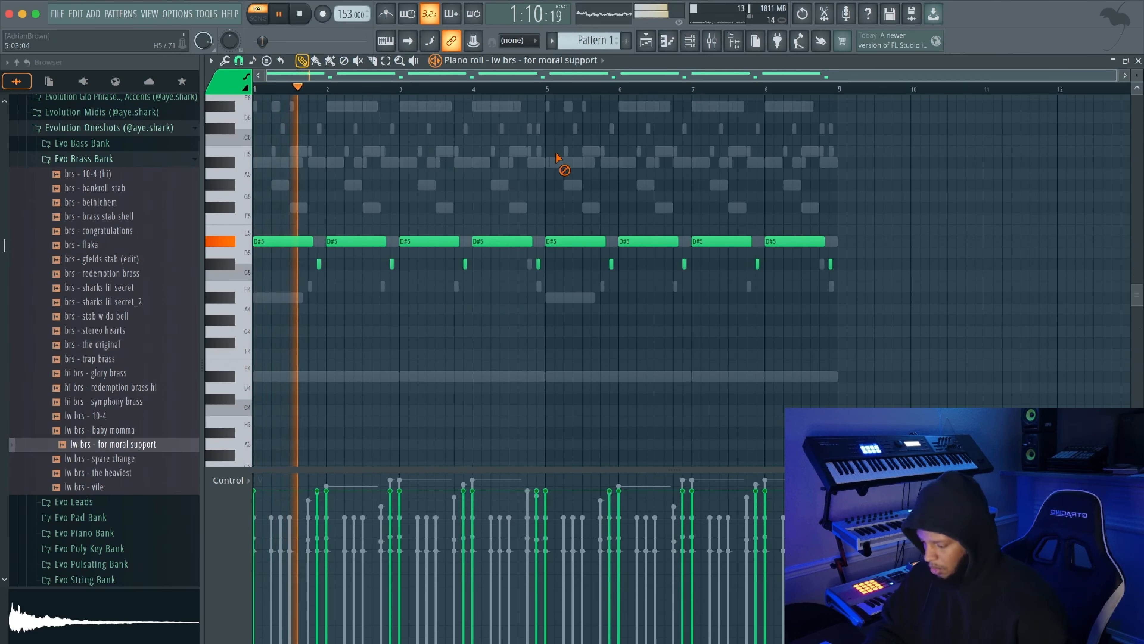
Split the pattern by channel and place the seven resulting patterns on playlist tracks 1 to 7
left_click(689, 41)
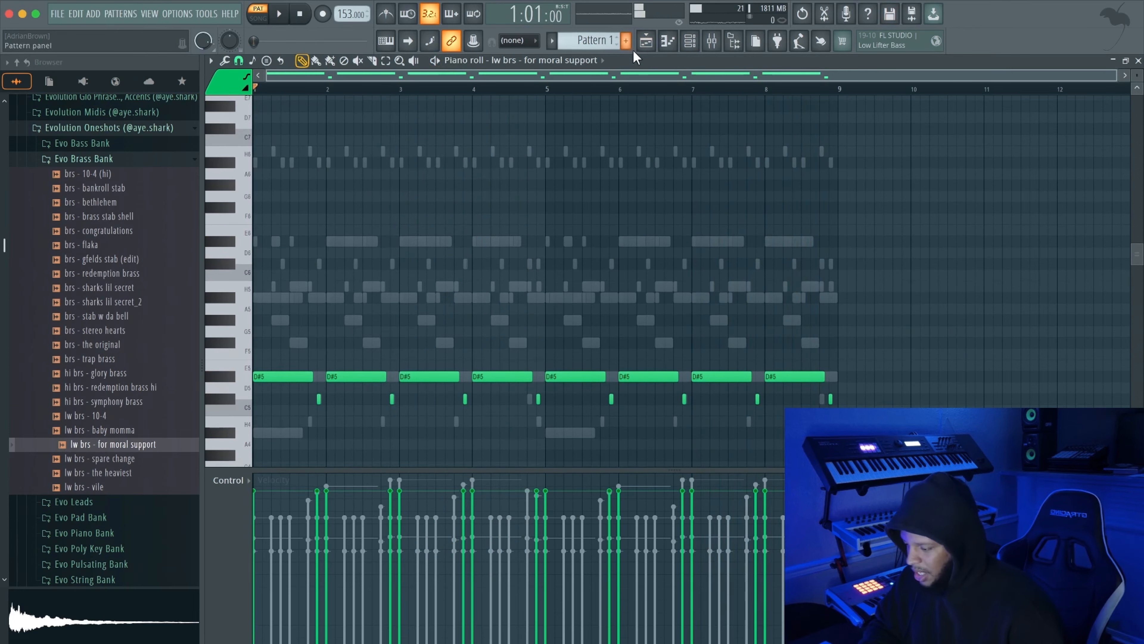
left_click(645, 40)
left_click_drag(245, 110, 238, 116)
left_click(262, 232)
left_click_drag(407, 117, 529, 138)
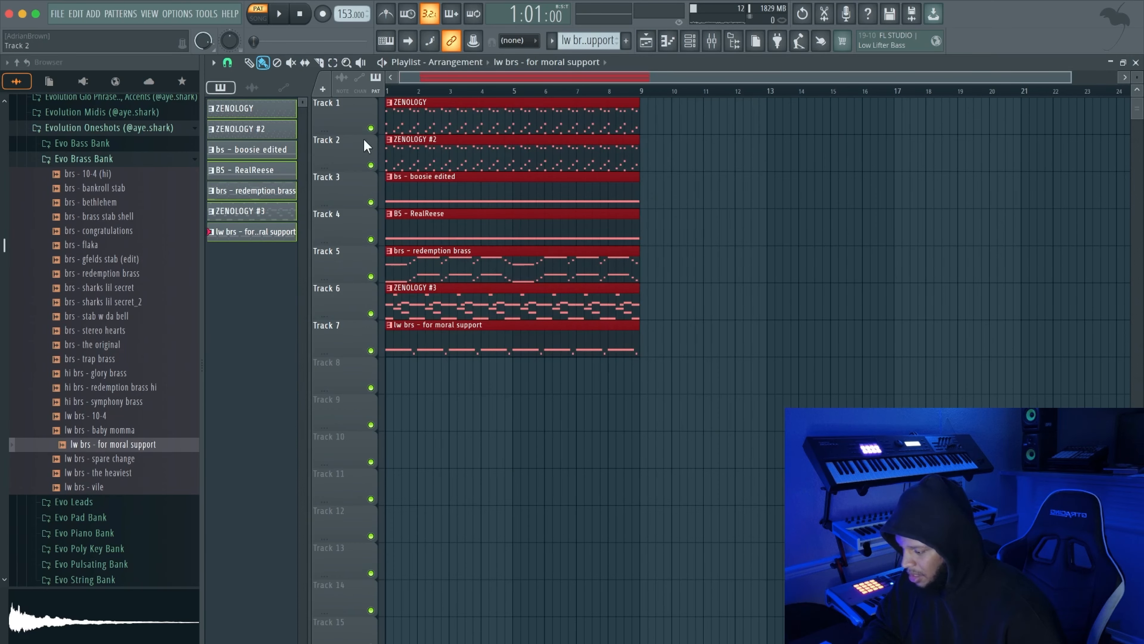
left_click_drag(1103, 78, 864, 78)
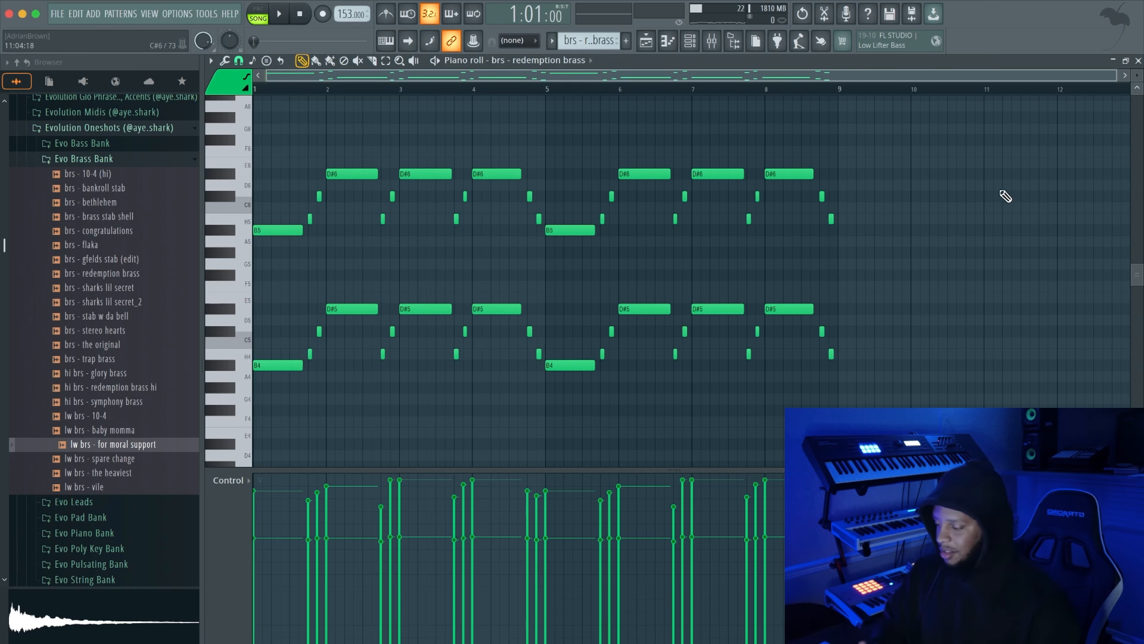
Open the lw brs - for moral support clip's notes from the playlist and play them back
left_click(649, 43)
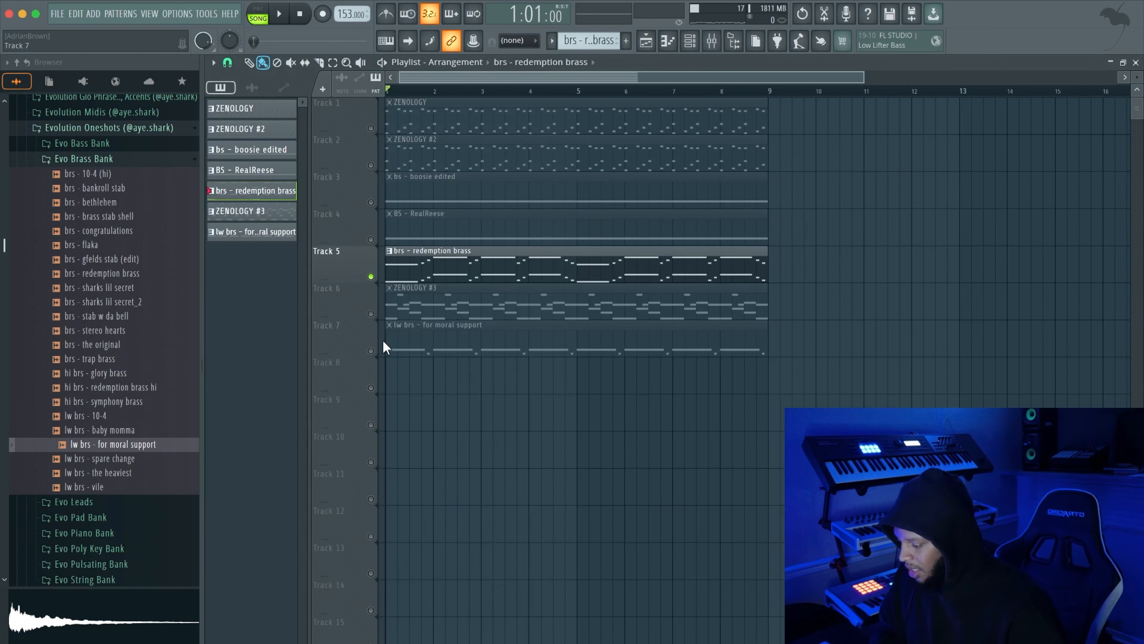
double_click(408, 349)
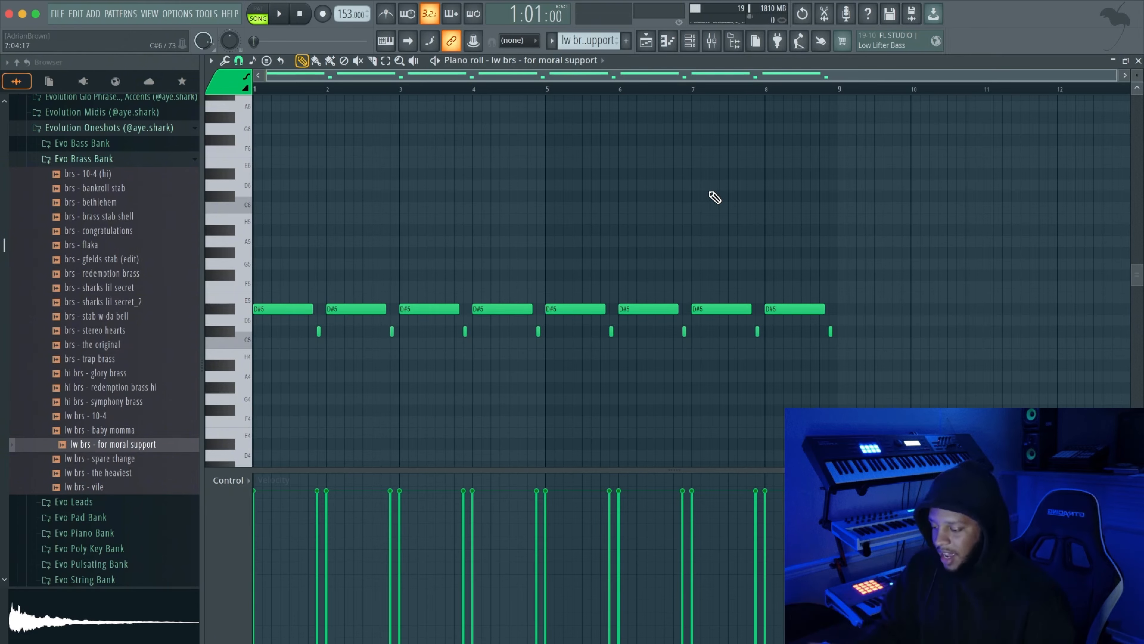
key("space")
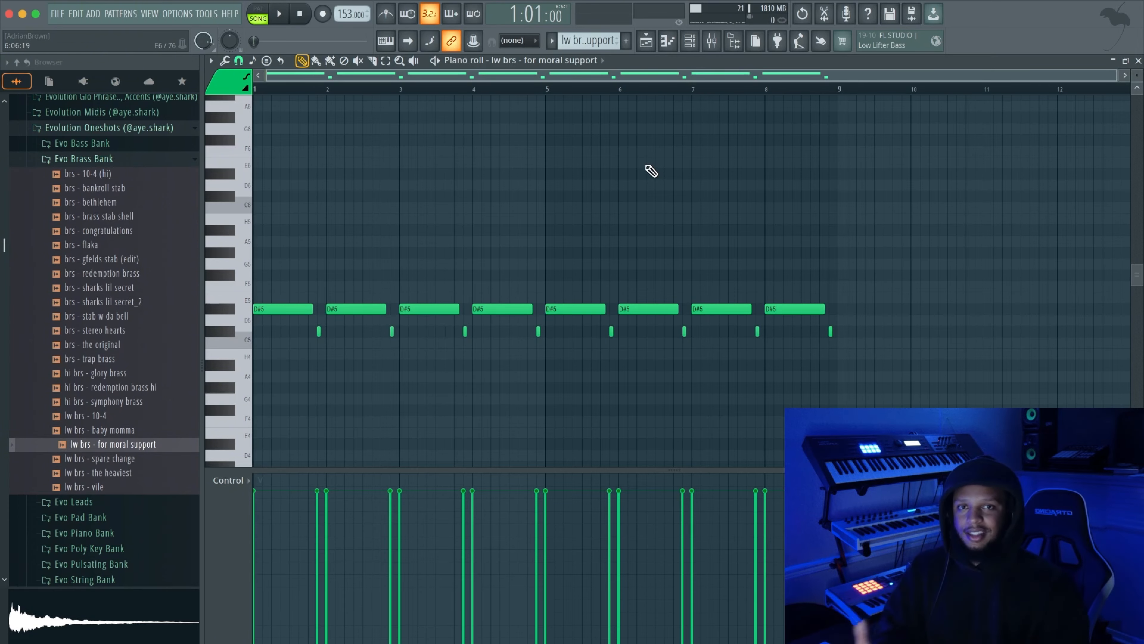
Review the notes of the ZENOLOGY and ZENOLOGY #2 clips in the piano roll and play the layer back
key("F5")
double_click(545, 121)
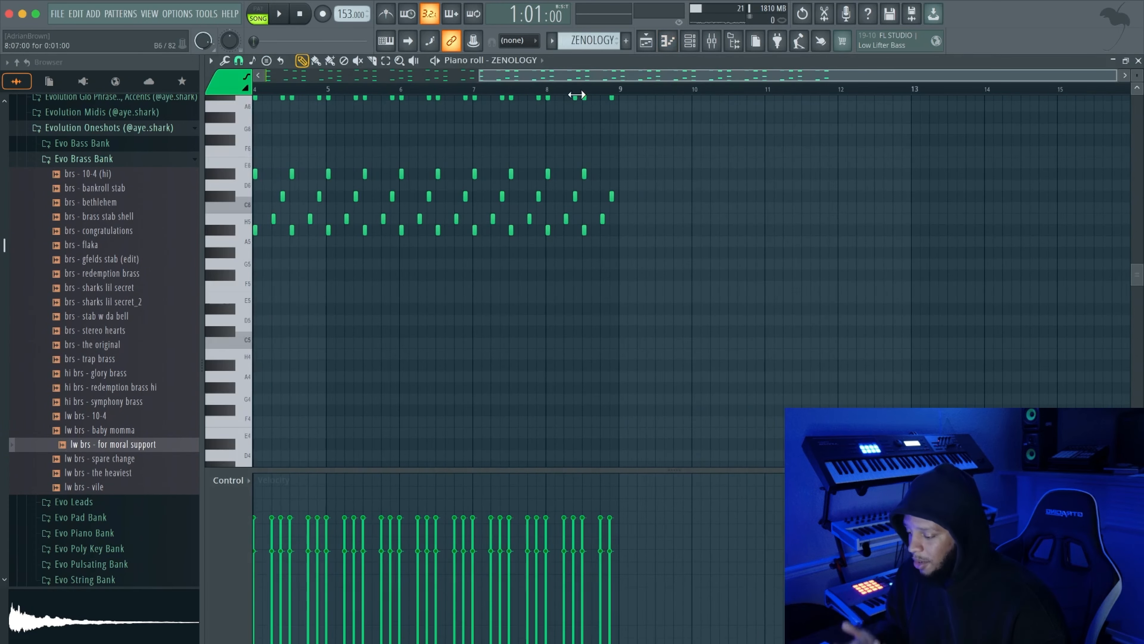
scroll(511, 246, "up", 2)
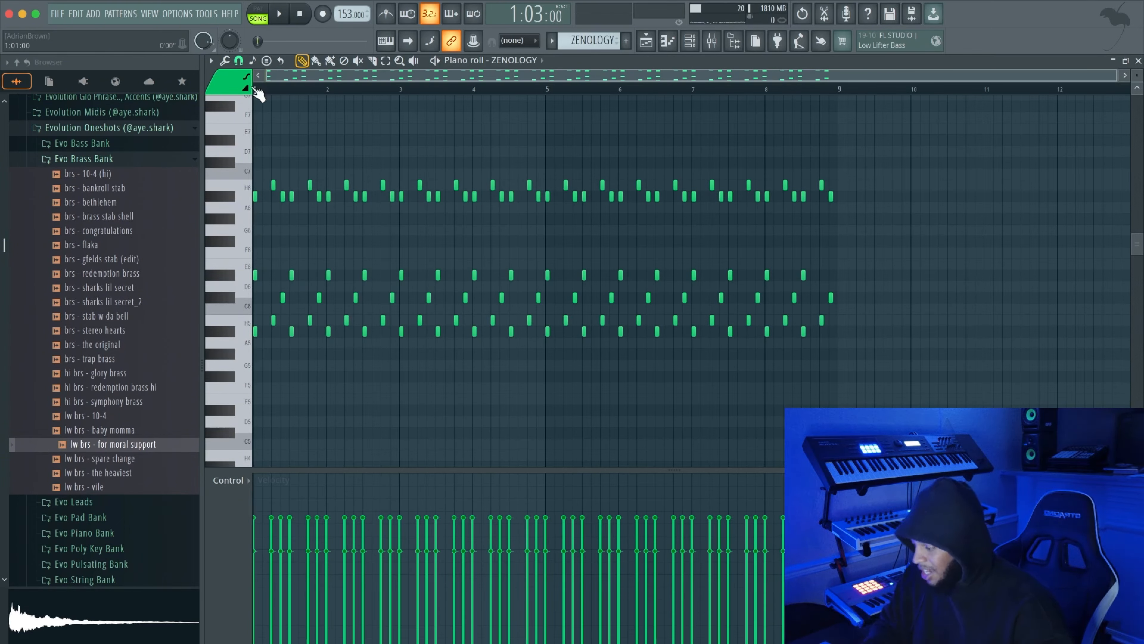
key("space")
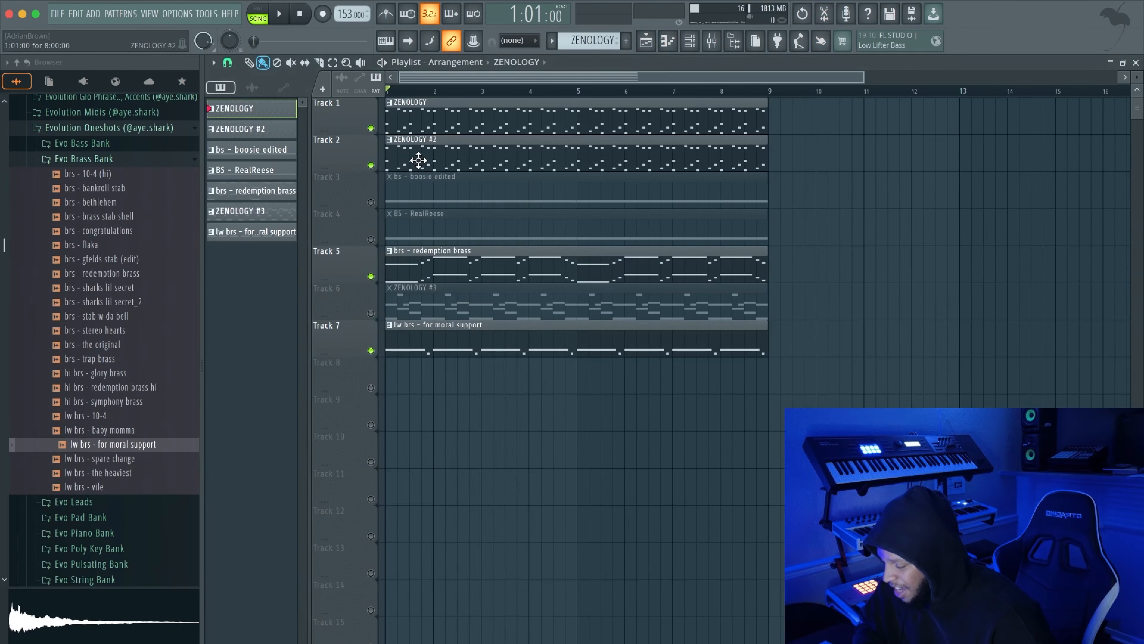
double_click(421, 160)
scroll(570, 81, "up", 3)
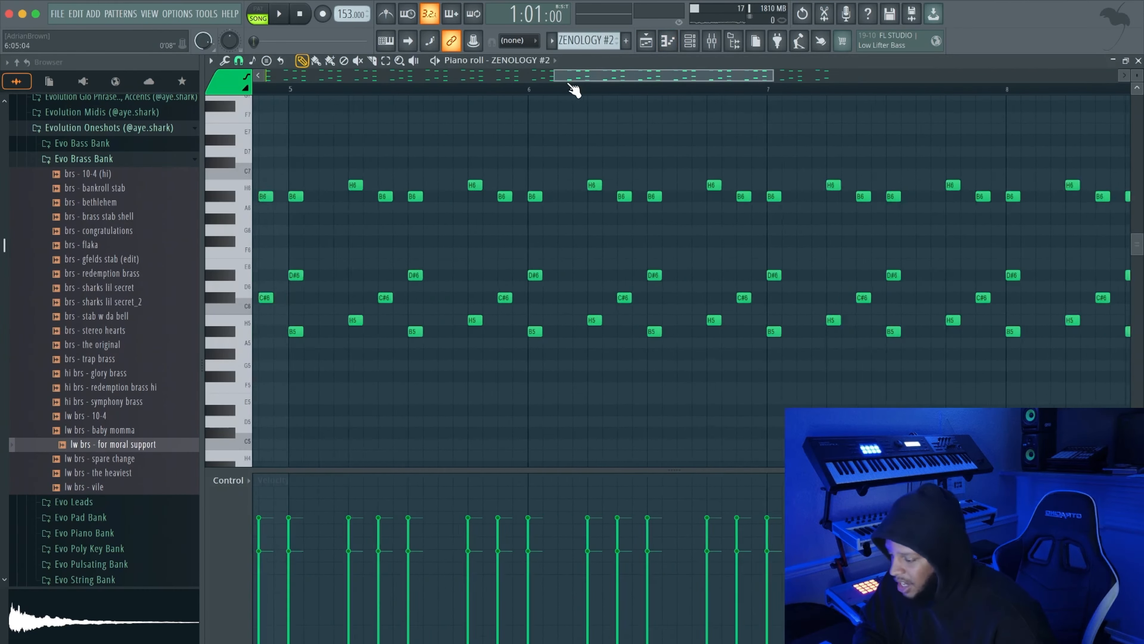
scroll(574, 89, "down", 4)
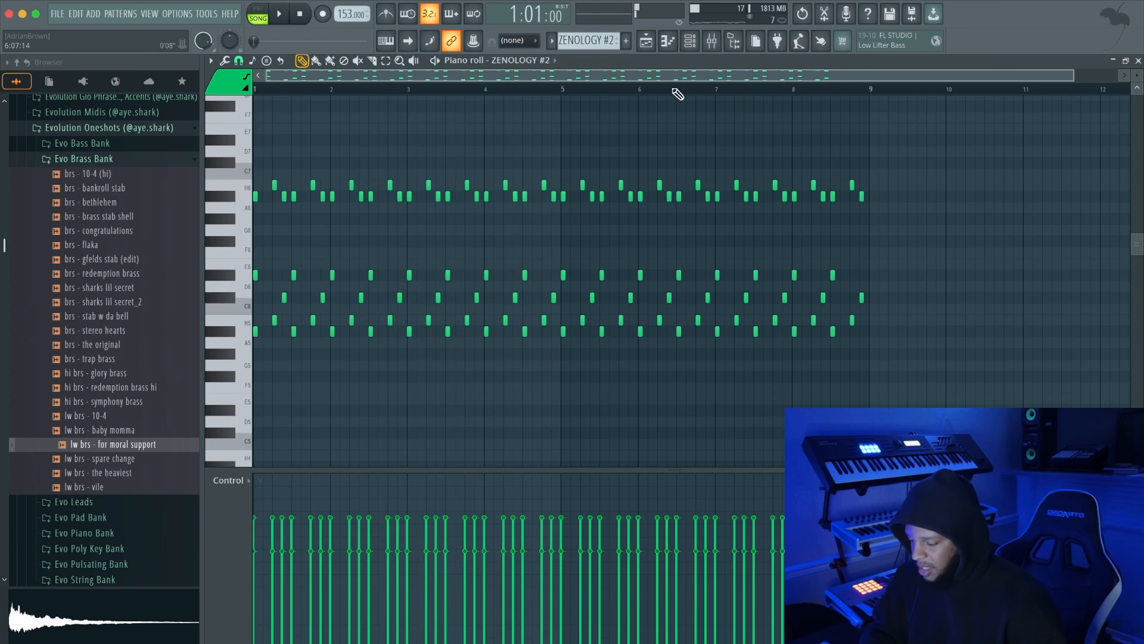
Unmute the bs - boosie edited and BS - RealReese tracks in the playlist
left_click(657, 46)
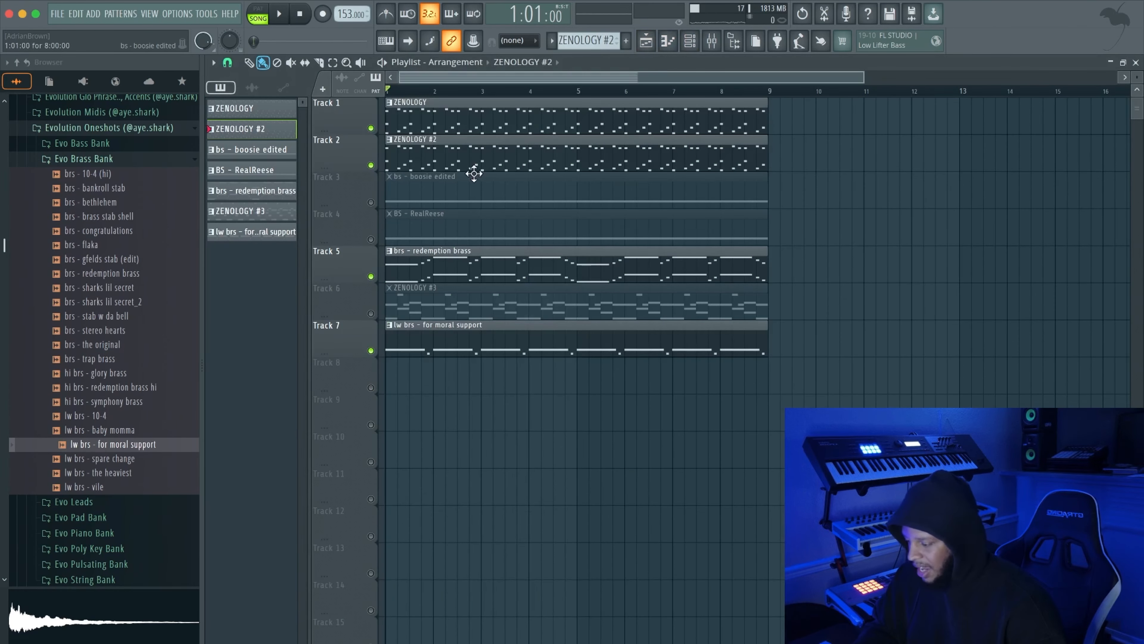
left_click(371, 202)
left_click(371, 239)
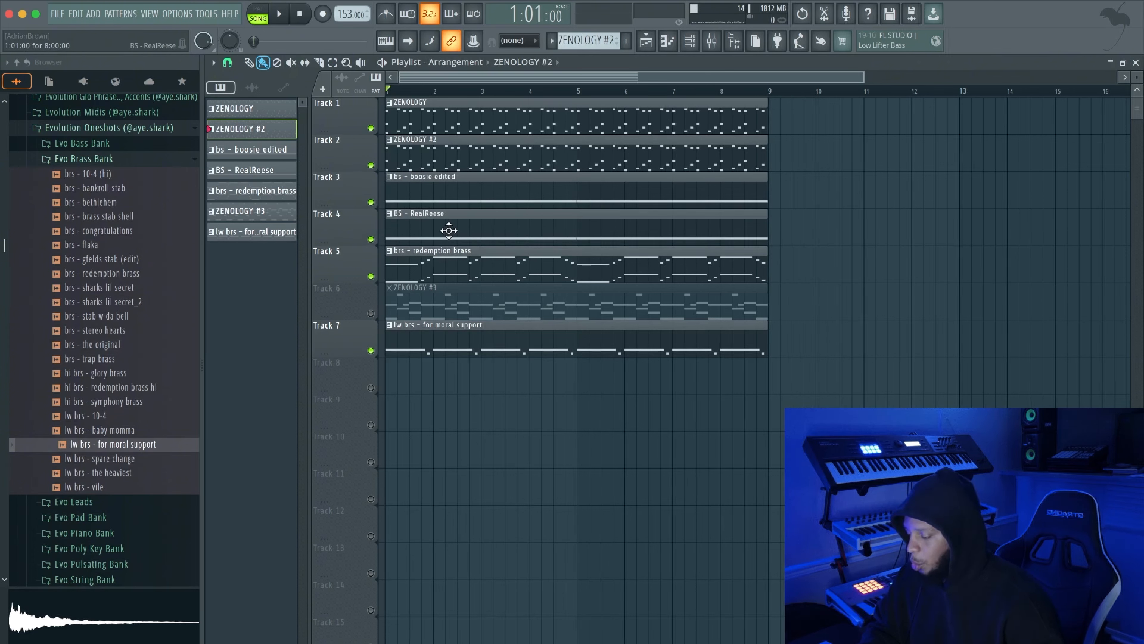
Open the BS - RealReese clip's notes, play them back, and check the mixer inserts
double_click(608, 211)
key("space")
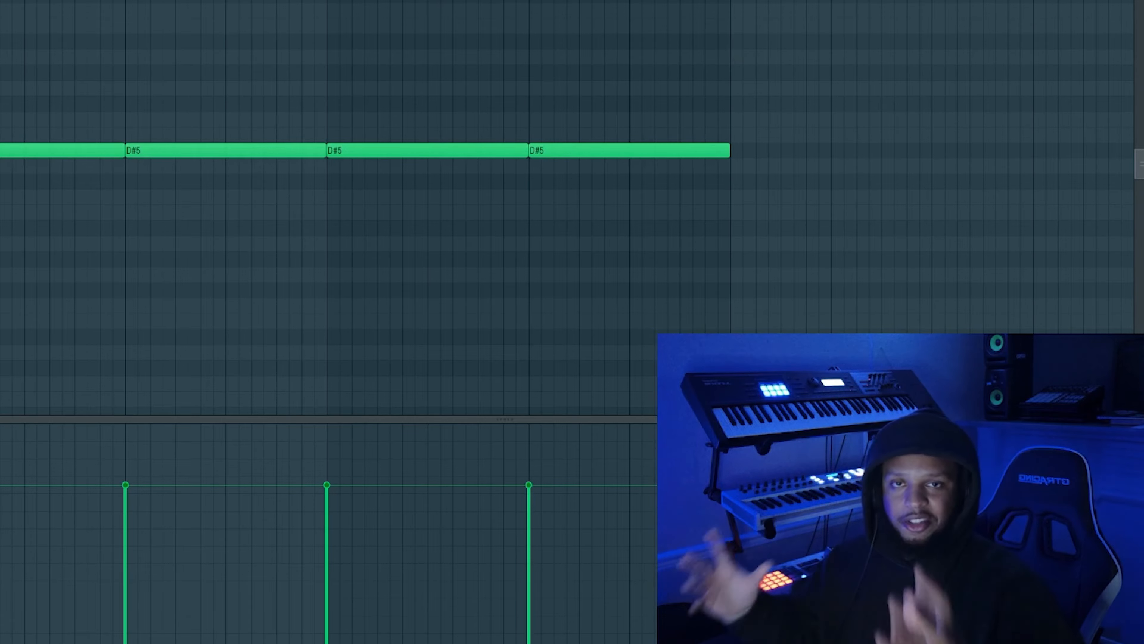
key("F9")
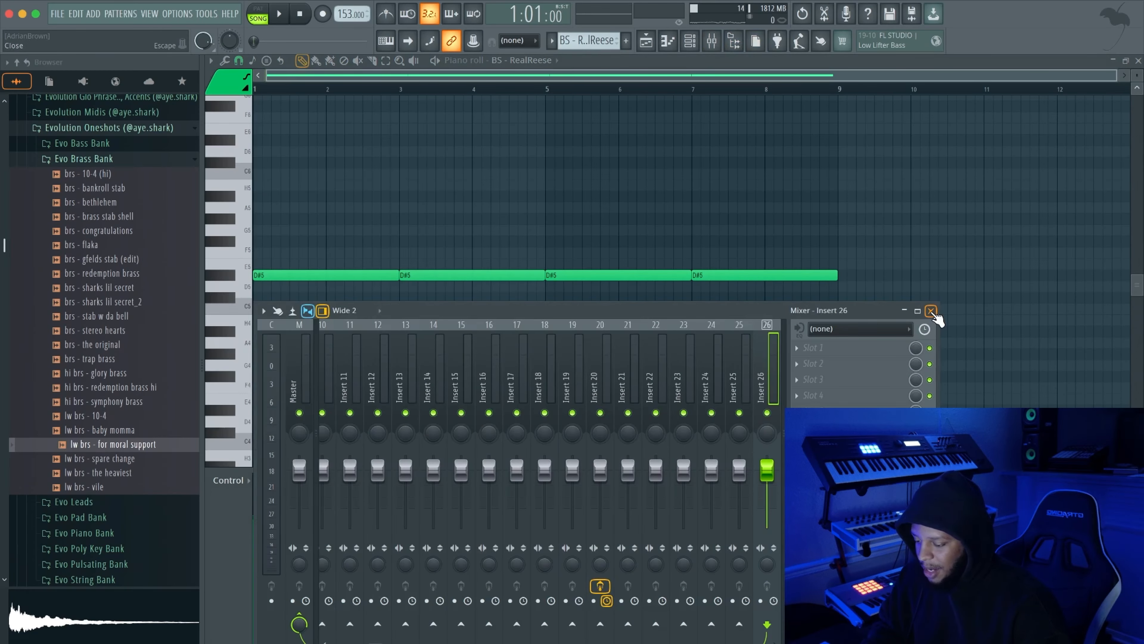
left_click(931, 311)
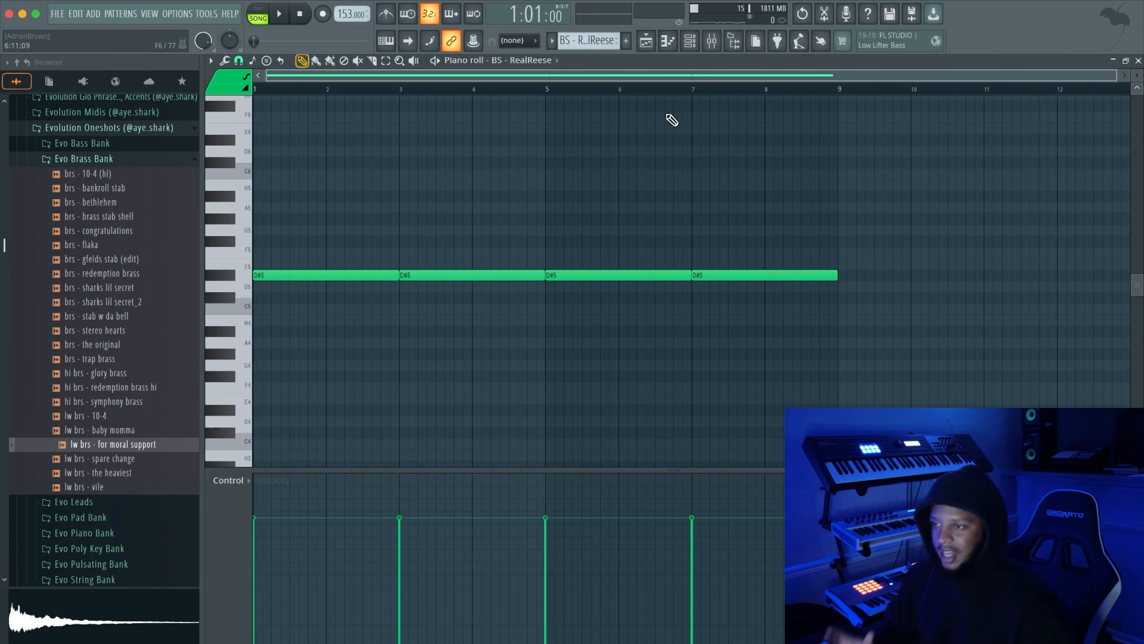
Open the ZENOLOGY #3 clip's notes from the playlist and check which preset its ZENOLOGY instrument uses
key("F5")
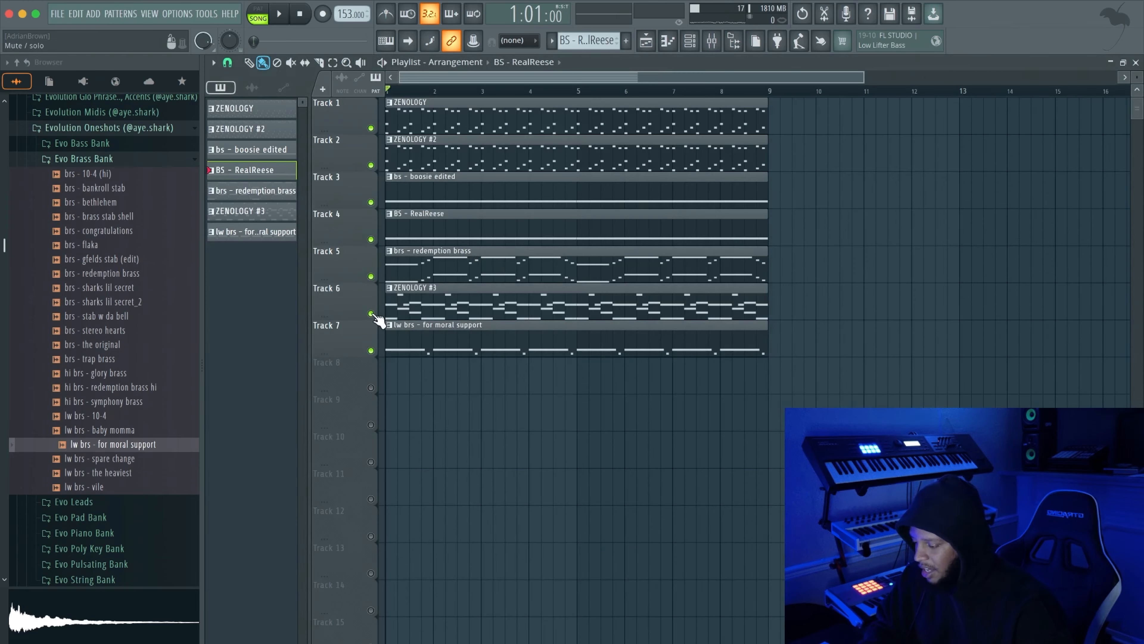
double_click(473, 311)
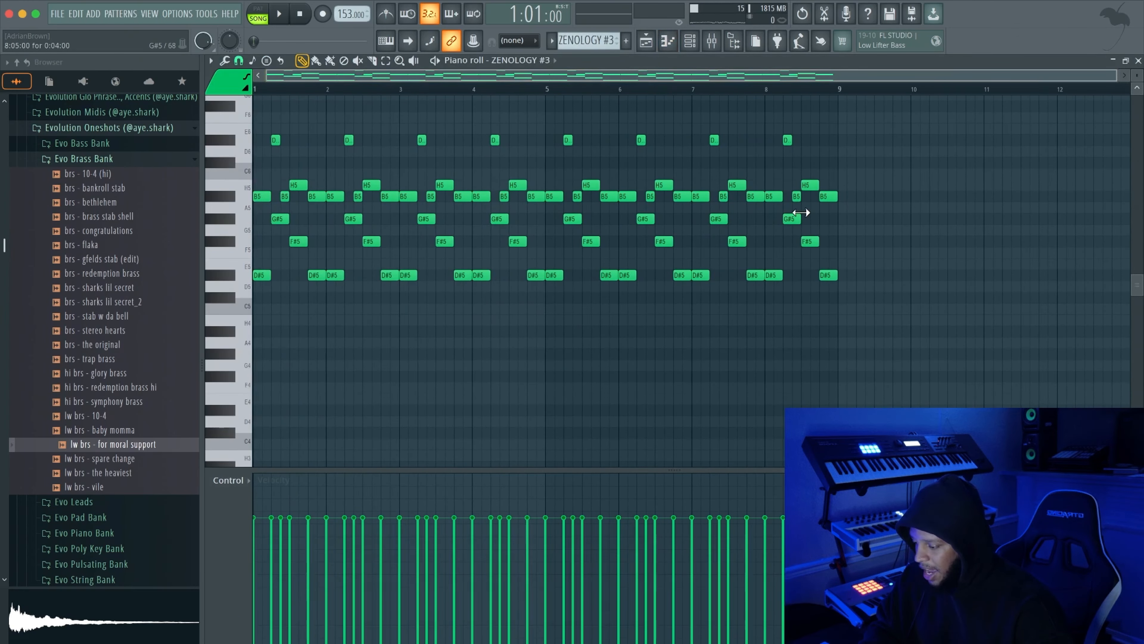
scroll(802, 213, "up", 1)
left_click(696, 48)
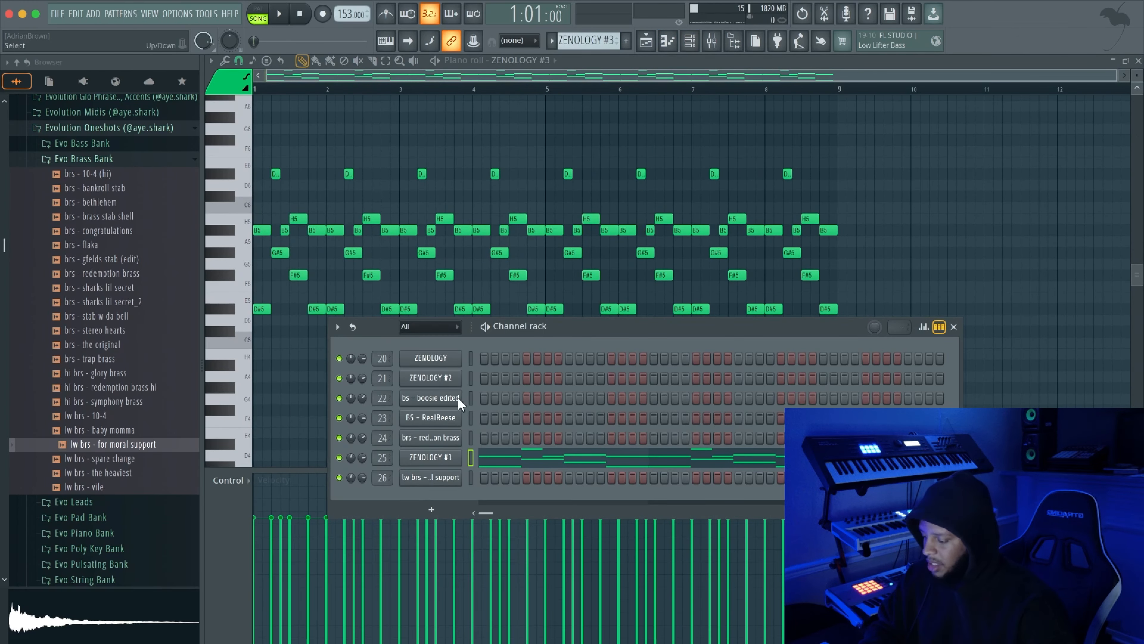
left_click(442, 459)
left_click_drag(478, 127, 502, 129)
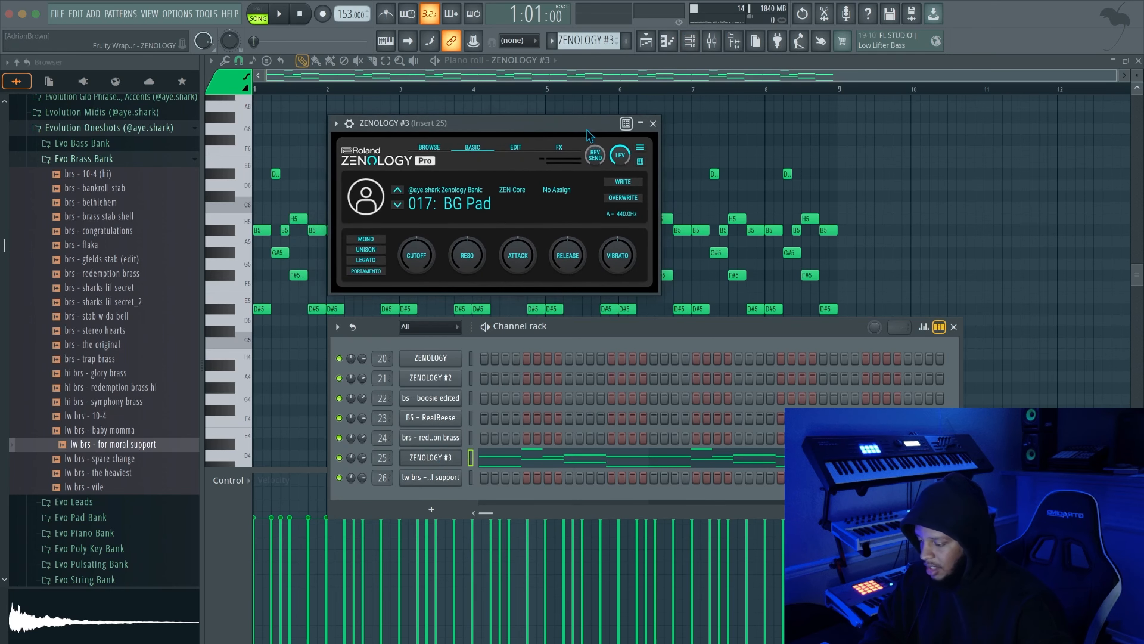
left_click(653, 124)
left_click(954, 327)
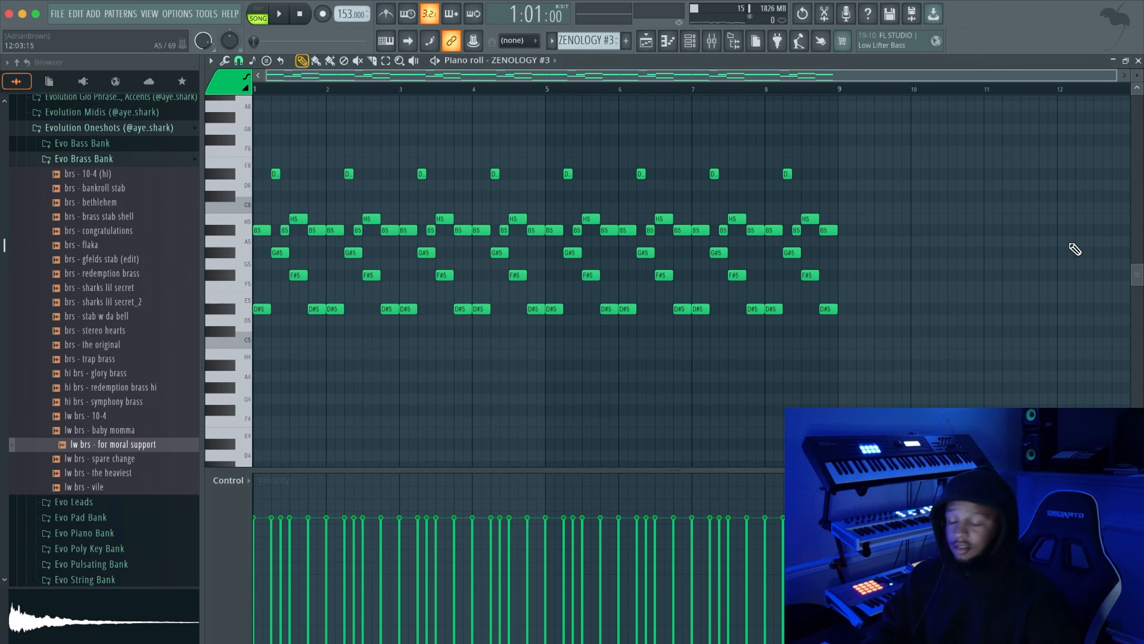
scroll(265, 331, "up", 3)
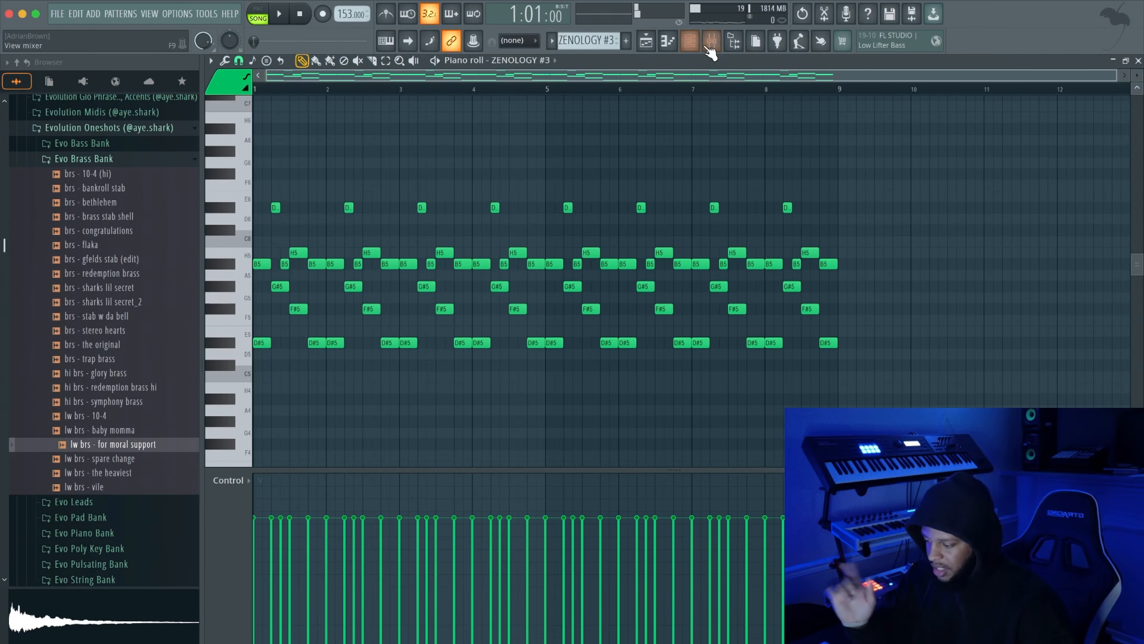
Check the melody layers' mixer inserts 20 to 26 for effects
left_click(711, 41)
scroll(787, 261, "down", 1)
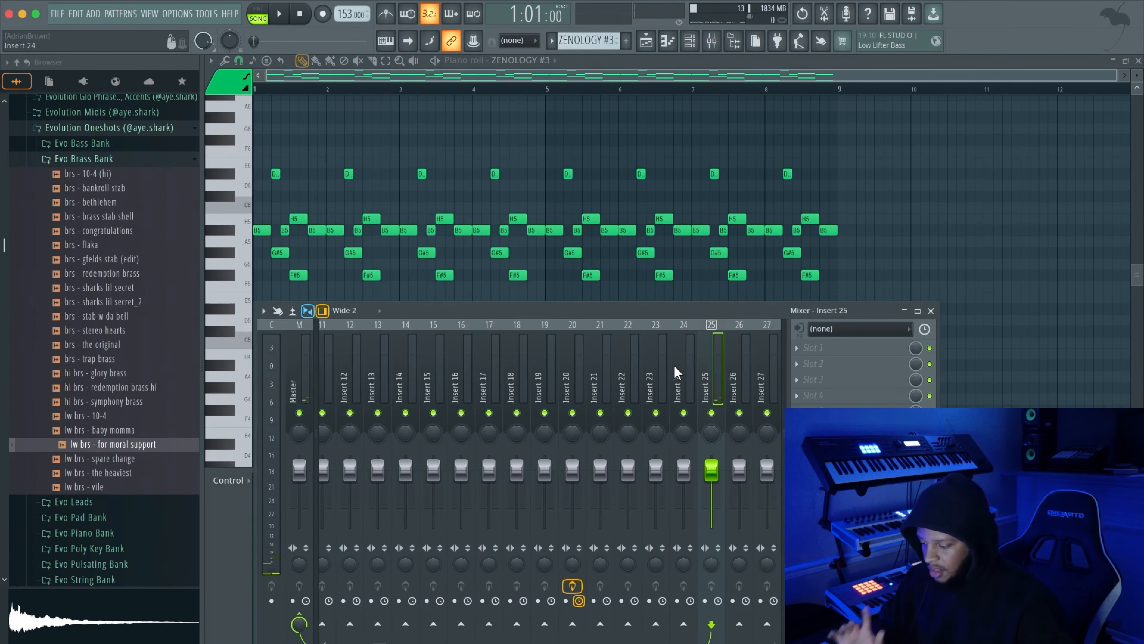
left_click(563, 361)
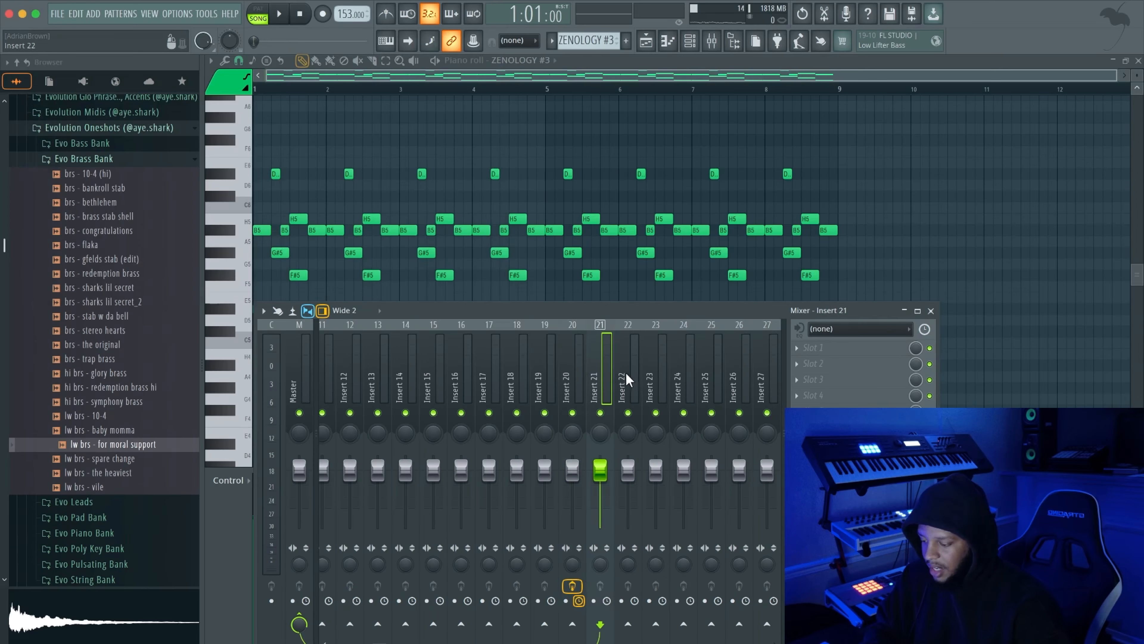
left_click(737, 364)
left_click(931, 311)
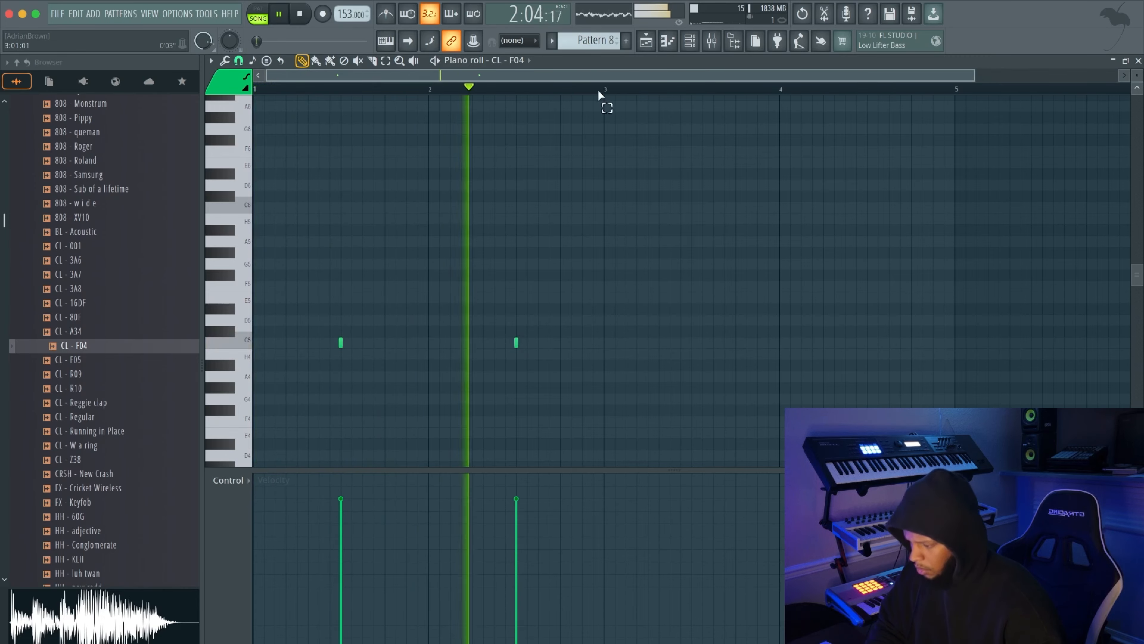
Duplicate the two-bar CL - F04 clap pattern three times to fill eight bars
key("ctrl+a")
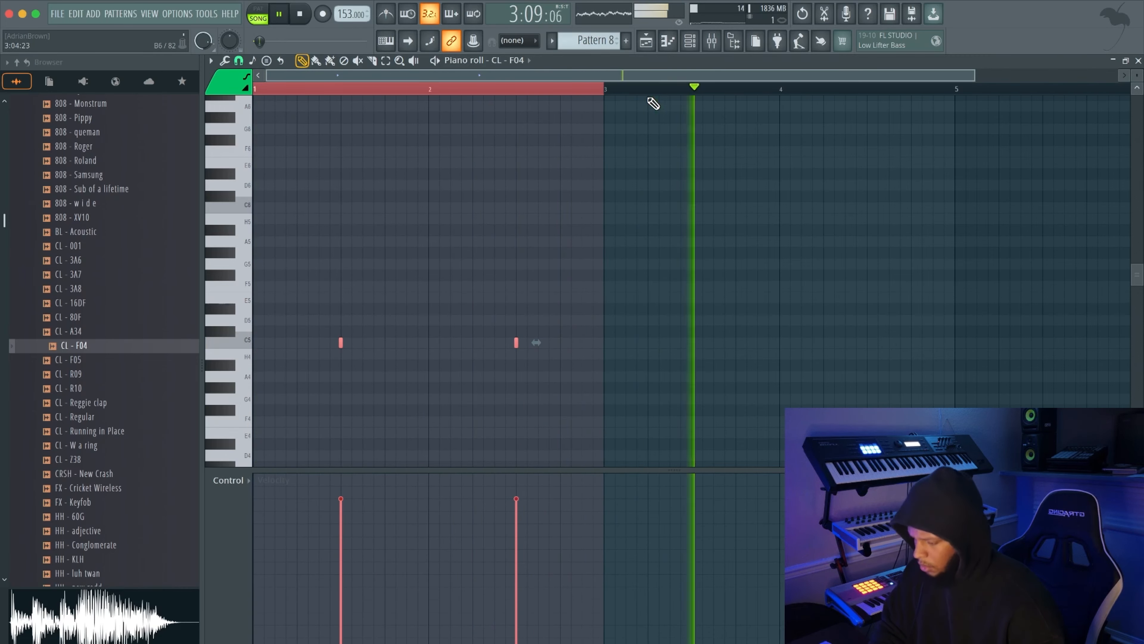
key("ctrl+b")
key("ctrl+b")
key("ctrl+b")
scroll(671, 94, "down", 4)
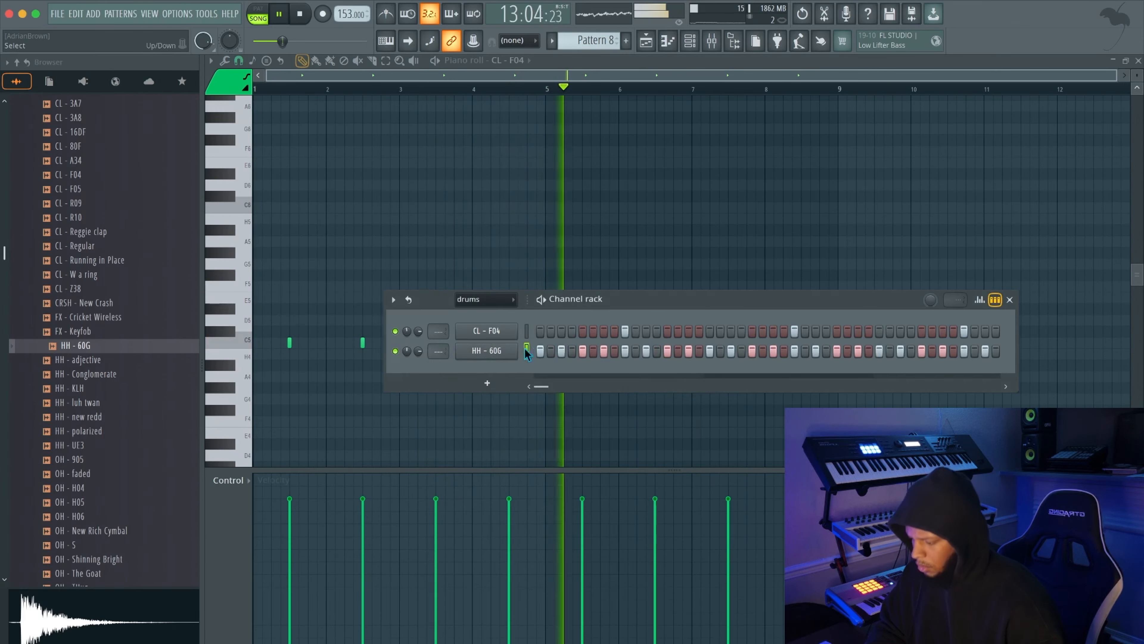
Trim the start of the HH - 60G hi-hat sample and offset its panning slightly in the channel's sampler settings
left_click(487, 351)
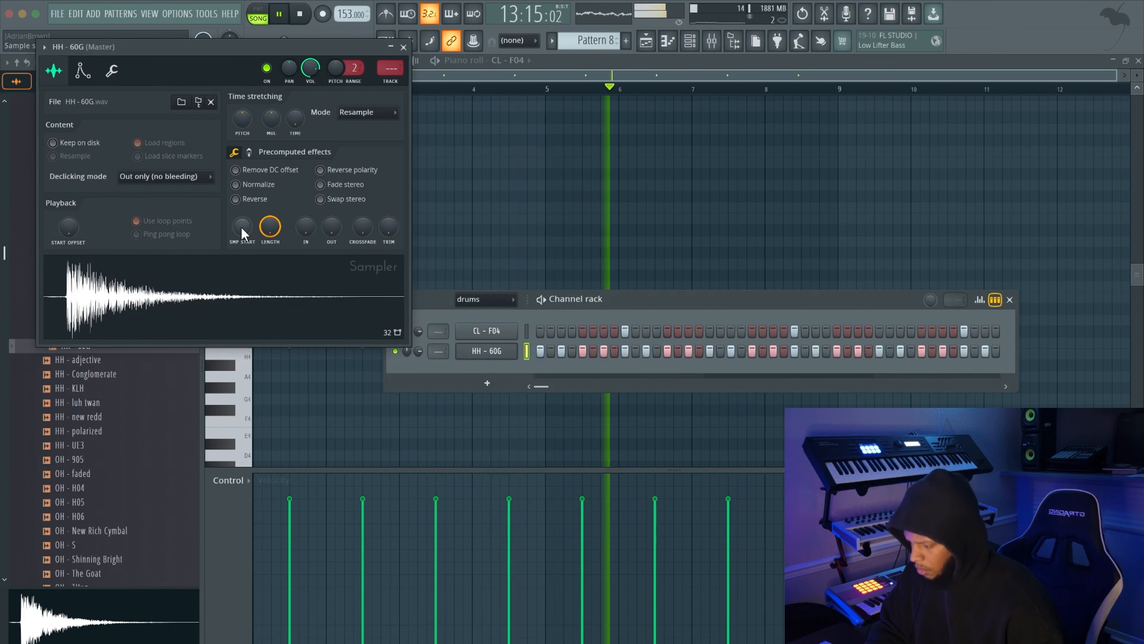
scroll(241, 226, "up", 3)
left_click_drag(241, 226, 242, 229)
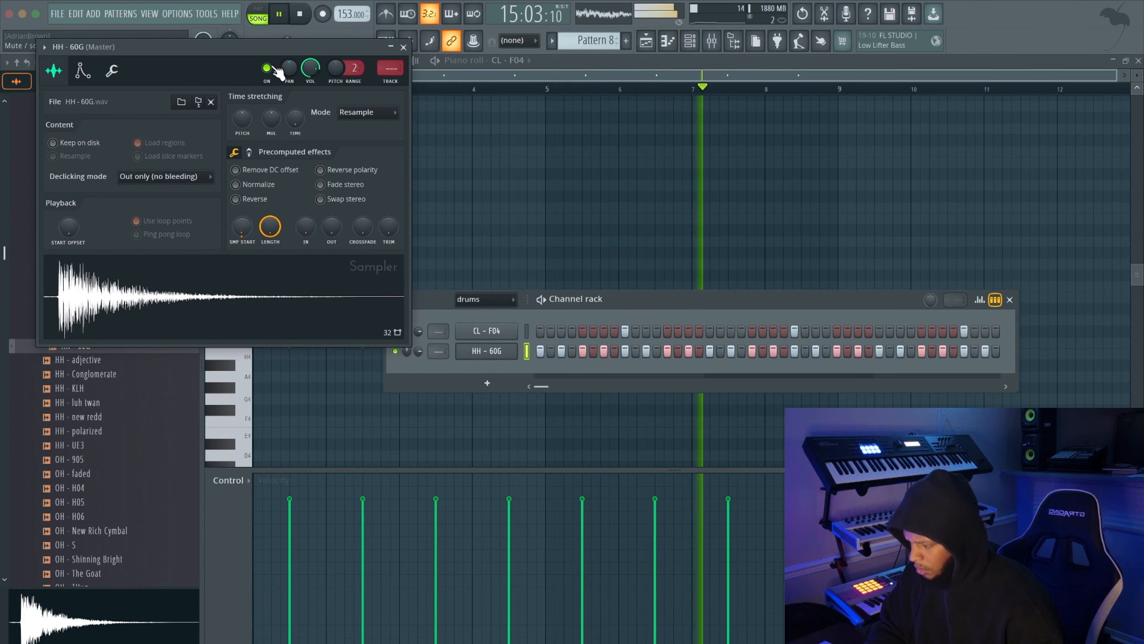
left_click_drag(290, 69, 289, 73)
key("space")
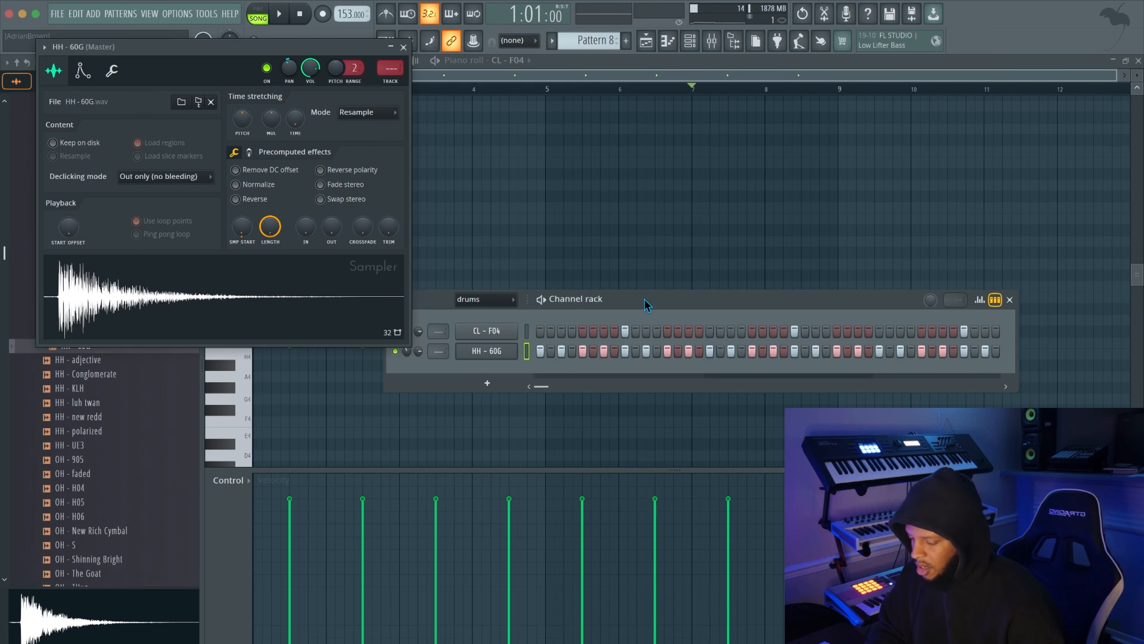
left_click_drag(645, 305, 585, 220)
left_click(404, 47)
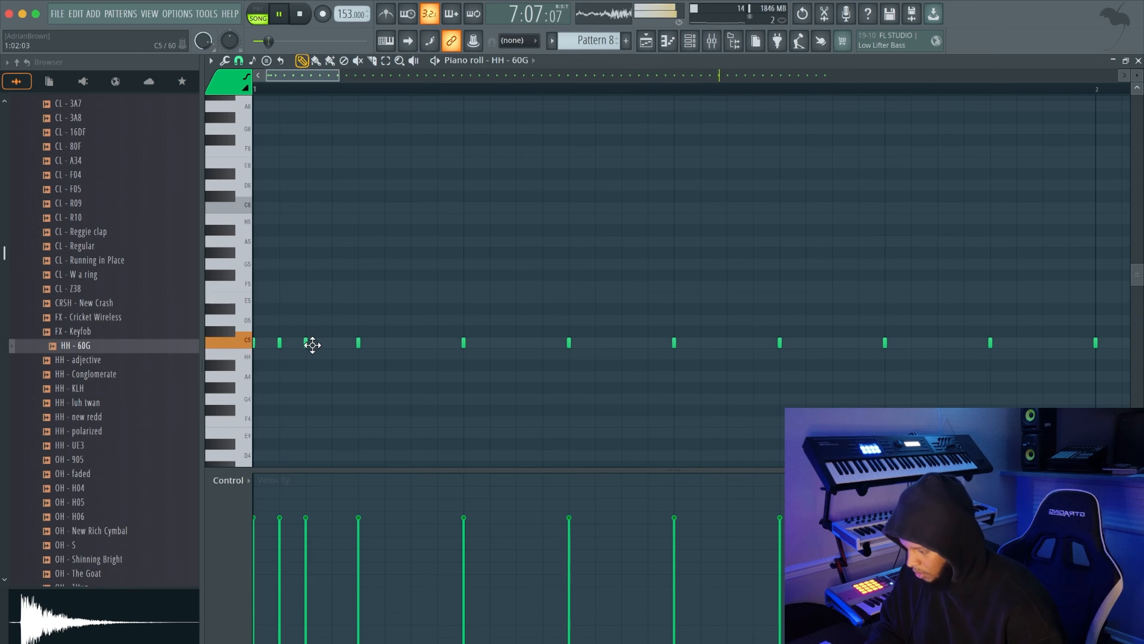
Add a fourth quick hi-hat hit to the opening roll of bar 1 and delete two of the following evenly spaced hits
left_click(332, 343)
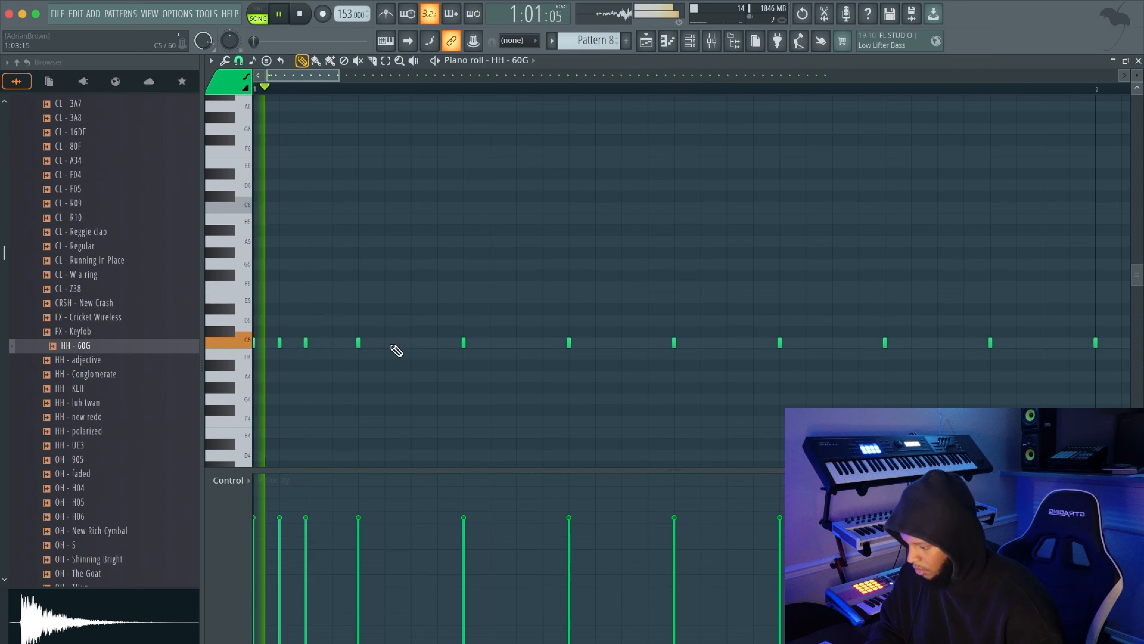
right_click(358, 343)
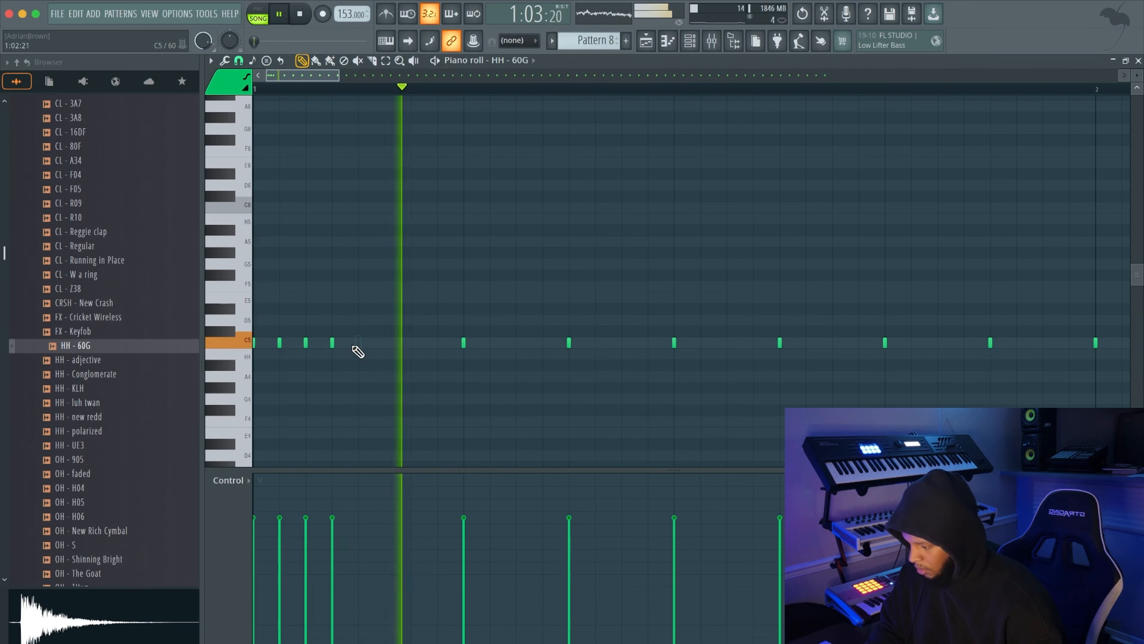
right_click(568, 343)
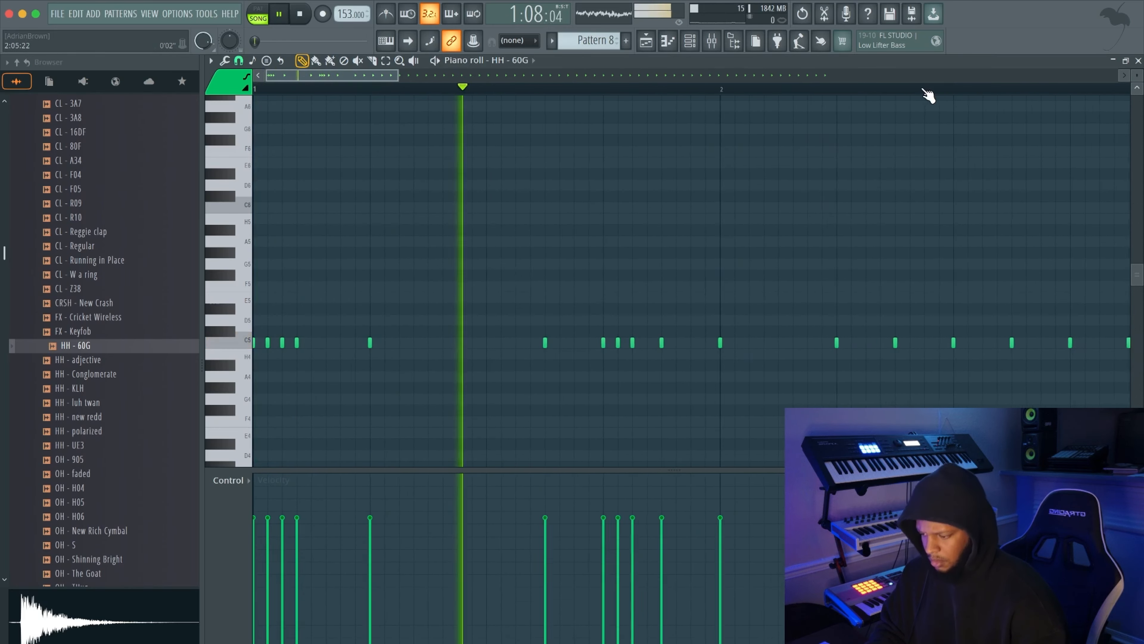
Thin out the HH - 60G hits around the start of bar 2 and add a fast roll near the end of bar 2
scroll(897, 135, "down", 2)
right_click(661, 343)
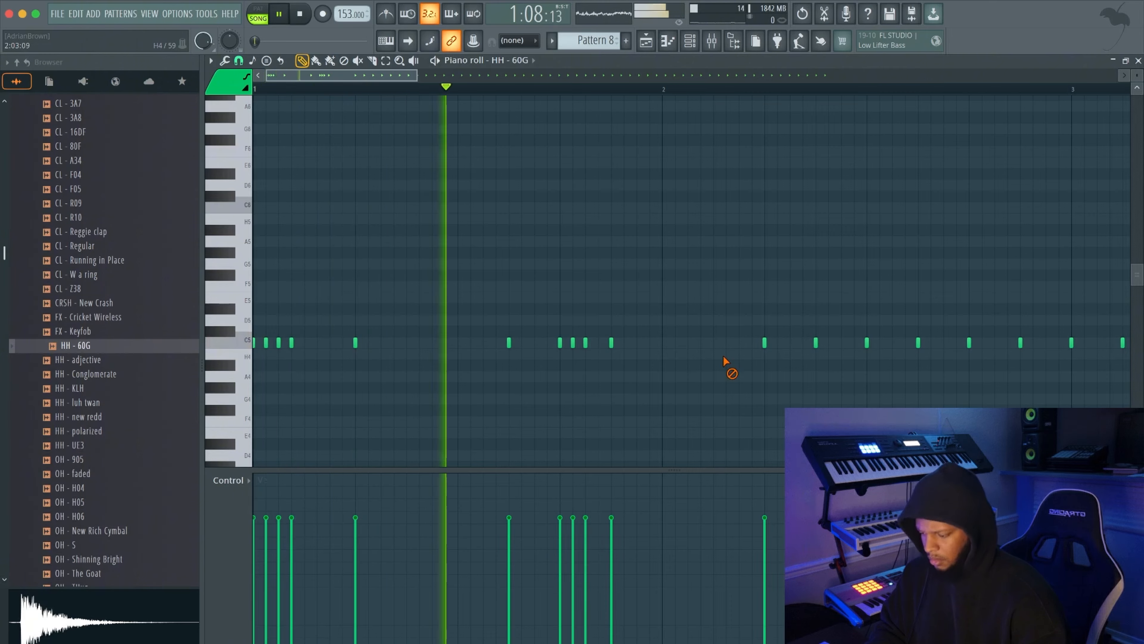
key("space")
key("space")
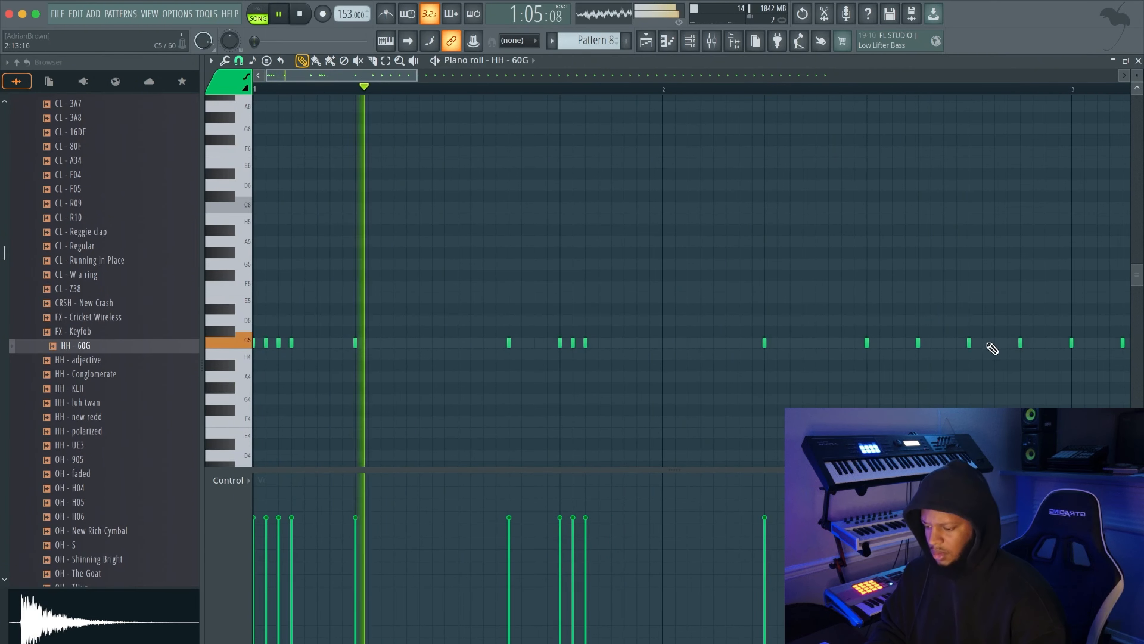
left_click(984, 344)
left_click(996, 343)
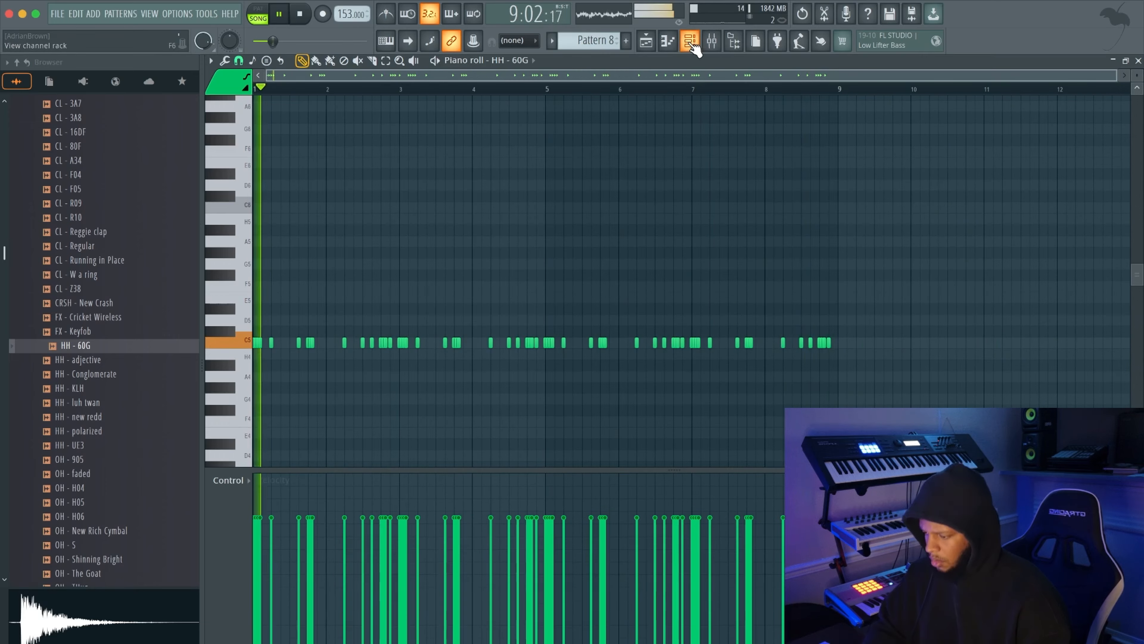
Place OH - 905 open-hat hits in bars 2, 3 and 4, and duplicate the four-bar pattern to fill eight bars
left_click(691, 41)
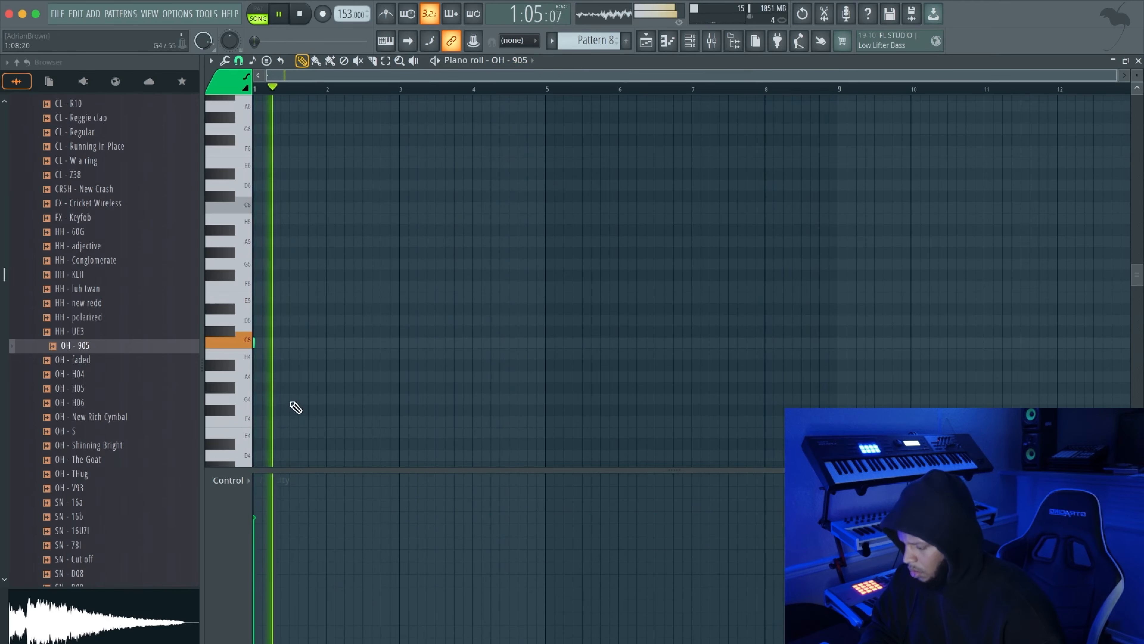
left_click(308, 343)
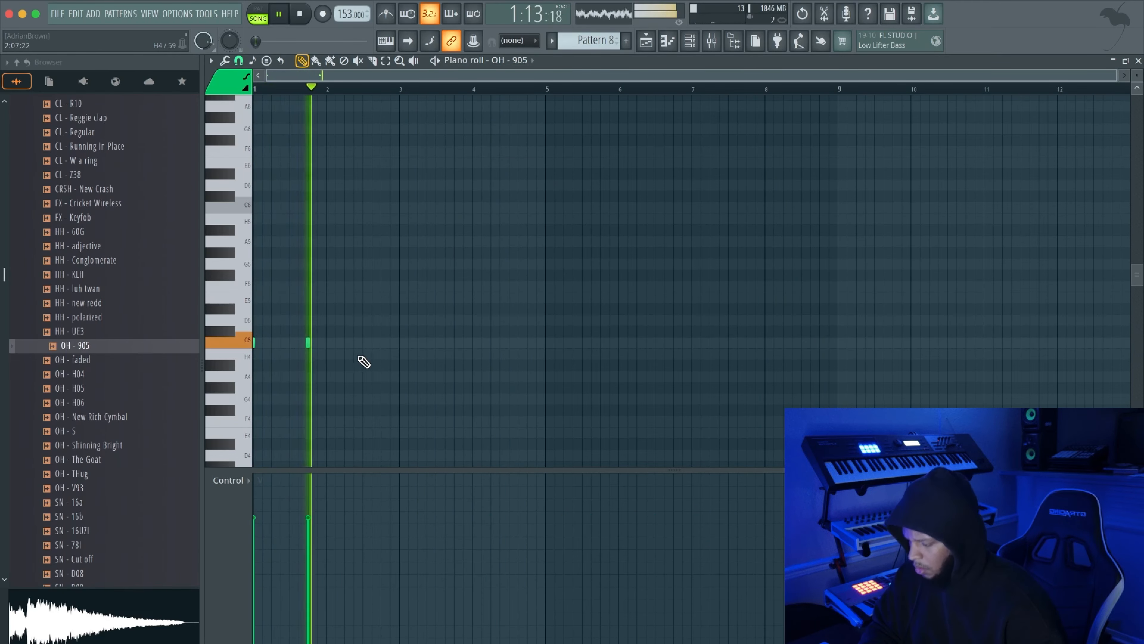
right_click(308, 343)
left_click(349, 344)
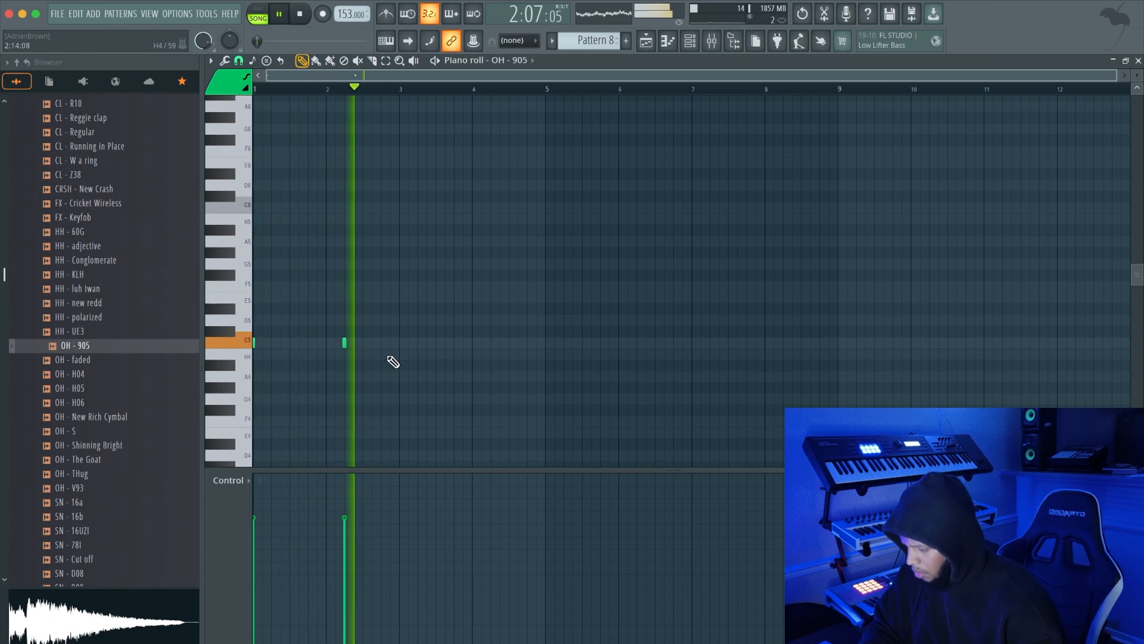
left_click(400, 344)
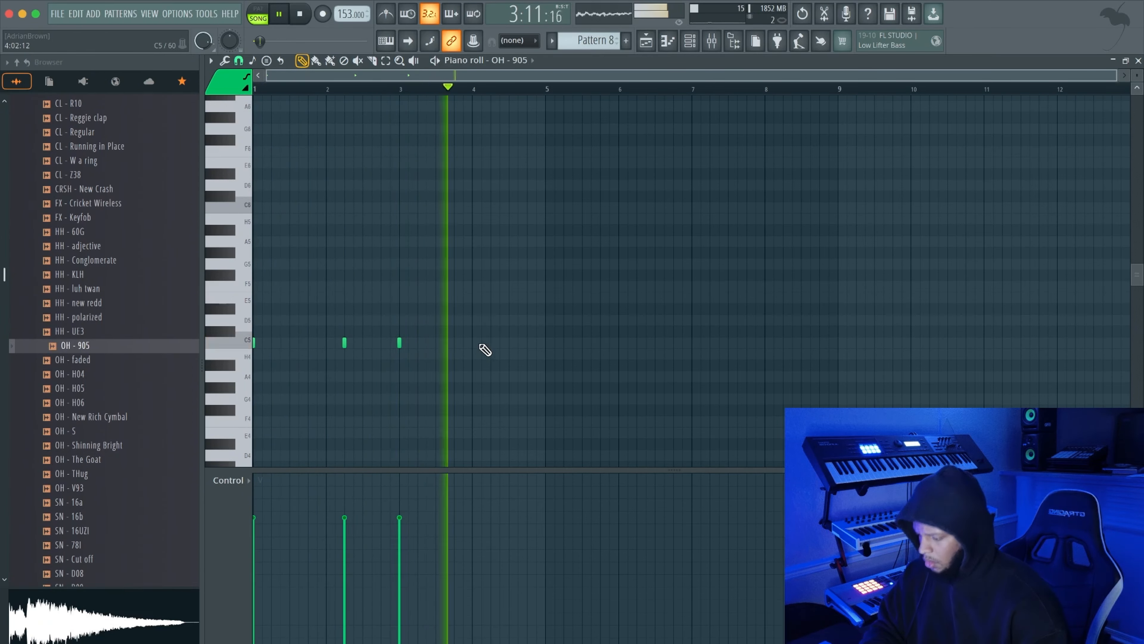
left_click(493, 344)
key("ctrl+a")
key("ctrl+b")
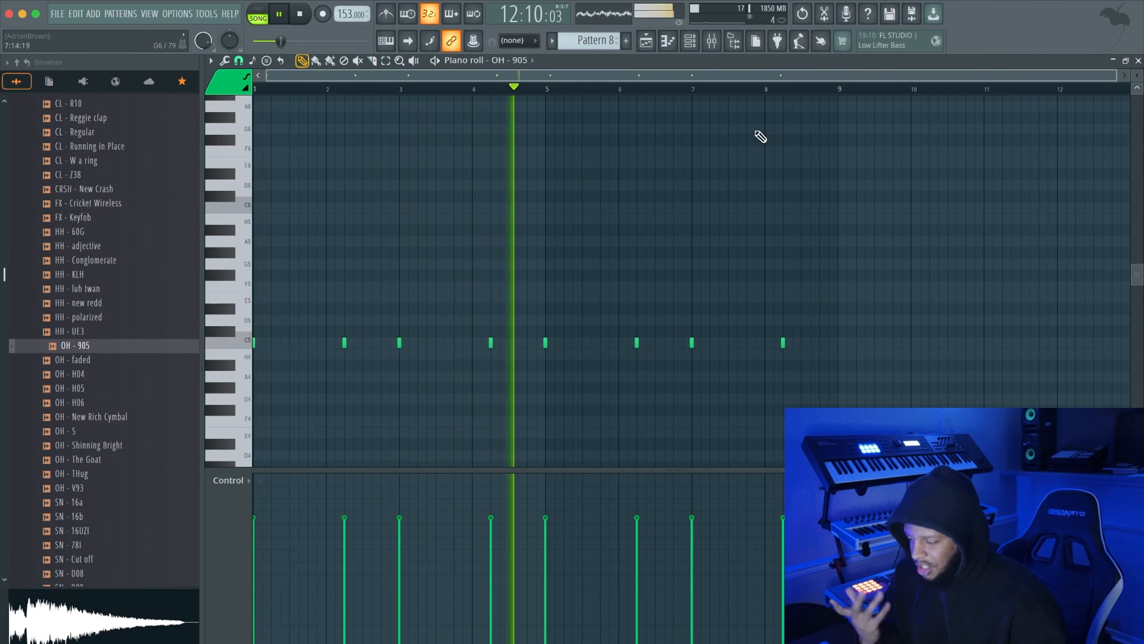
Switch to the HH - 60G notes and open the Fruity parametric EQ 2 on mixer insert 17
left_click(513, 60)
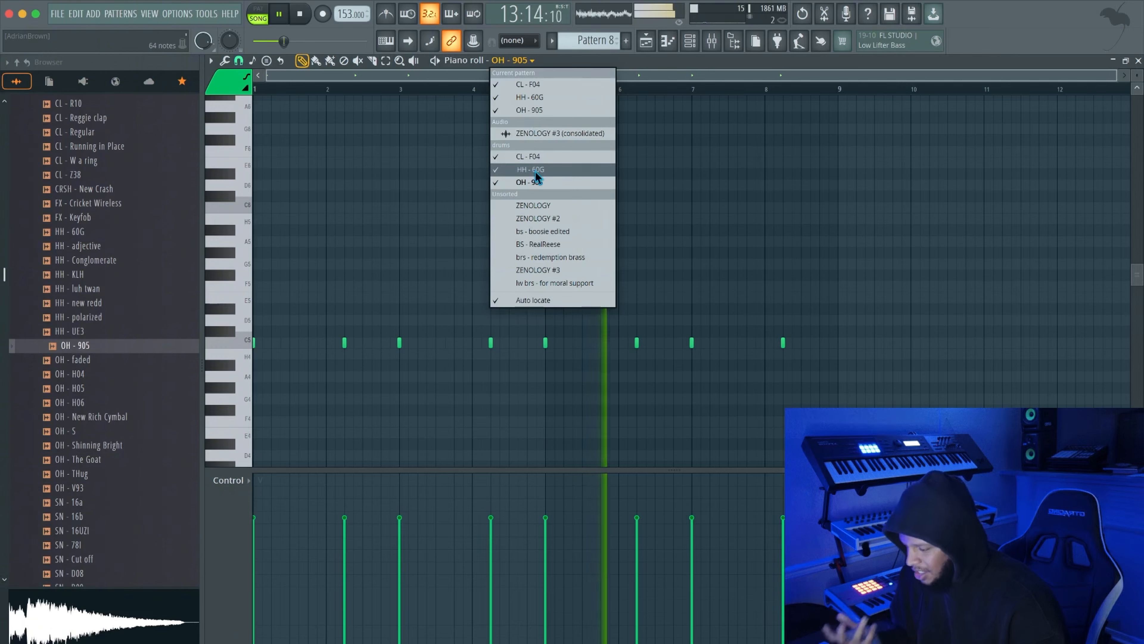
left_click(536, 170)
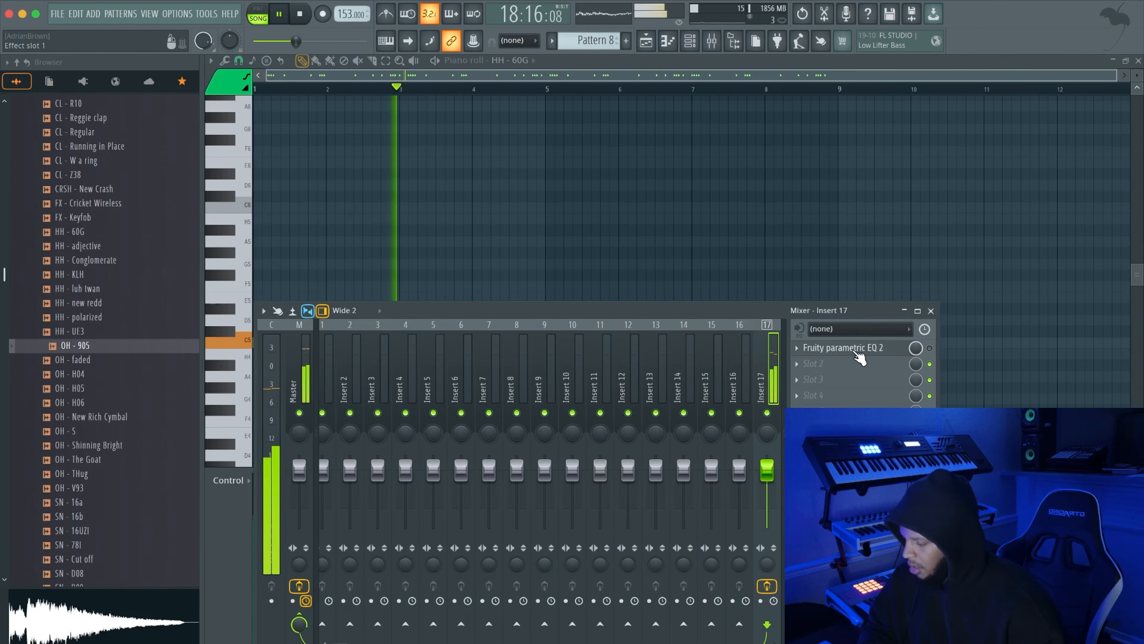
left_click(851, 348)
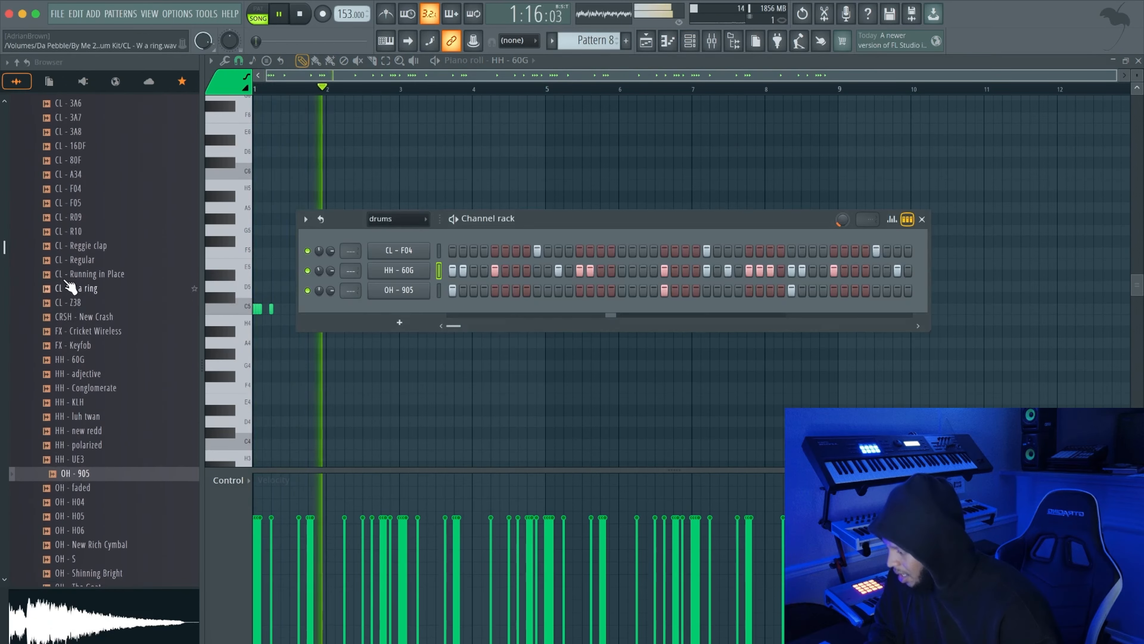
Audition the drum kit's 808 samples Roger, queman, Pippy, Monstrum, Lyft, Lyft 2 and L06 over the beat
scroll(76, 288, "down", 5)
left_click(90, 402)
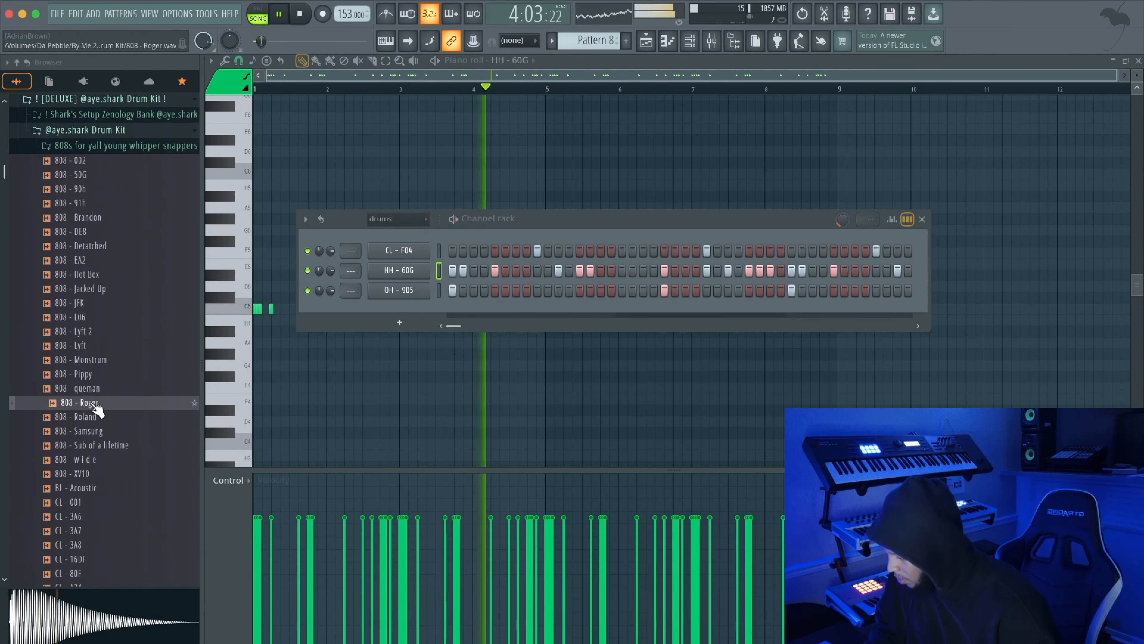
left_click(92, 388)
left_click(92, 373)
left_click(92, 359)
left_click(93, 346)
left_click(93, 332)
left_click(92, 317)
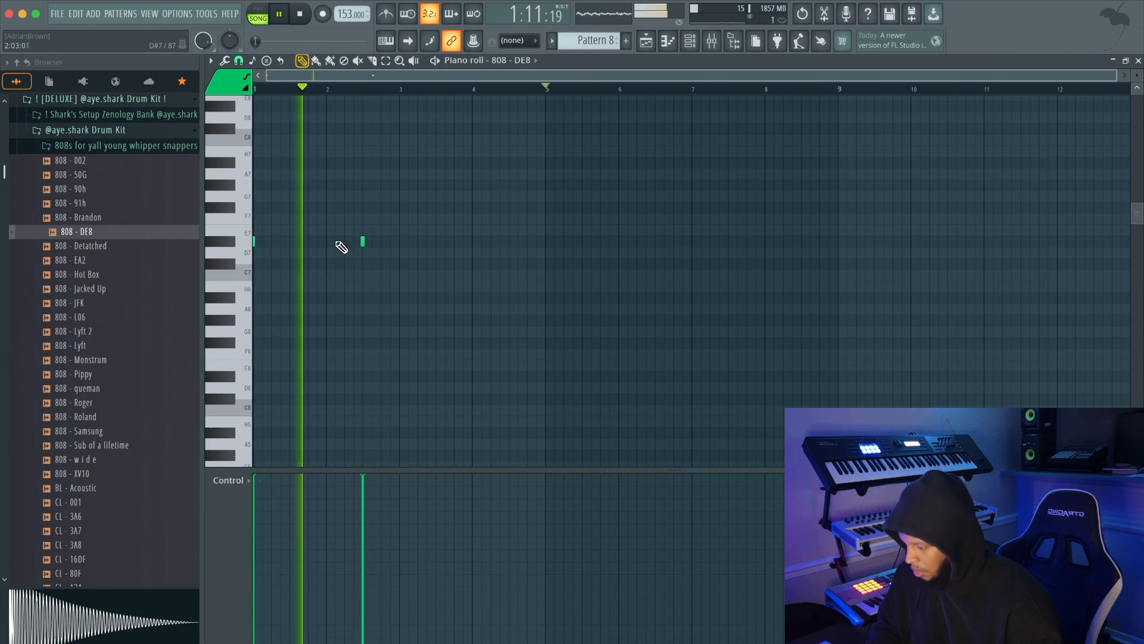
Place 808 - DE8 hits on D#7 in bars 2, 3 and 4, matching the open-hat rhythm, and play them back
left_click(345, 242)
right_click(363, 242)
key("space")
key("space")
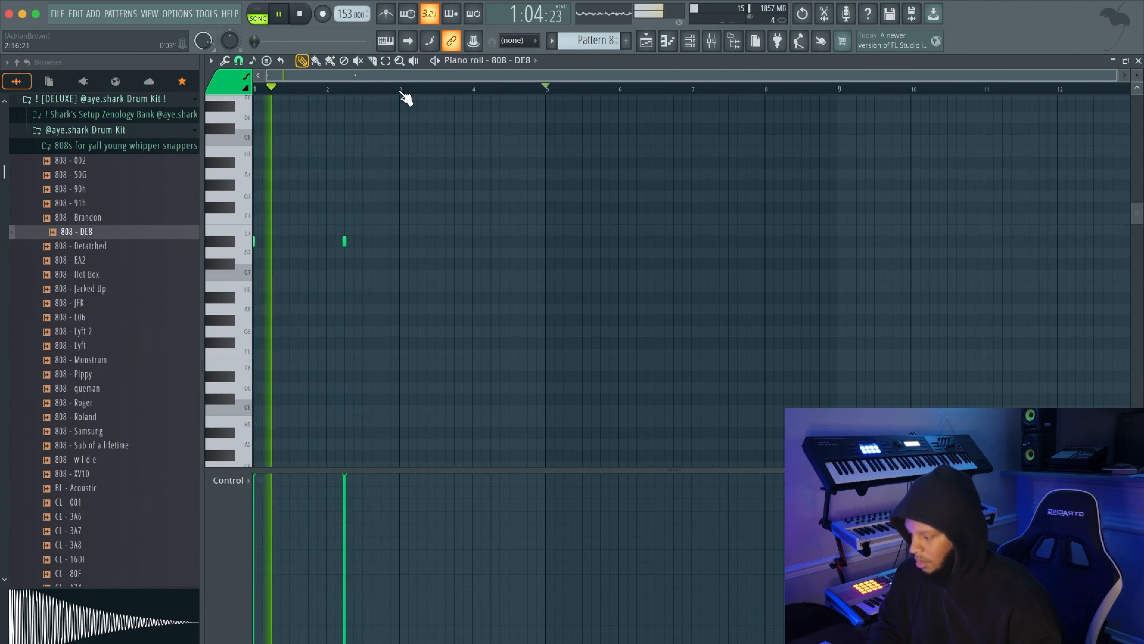
left_click(399, 241)
left_click(490, 241)
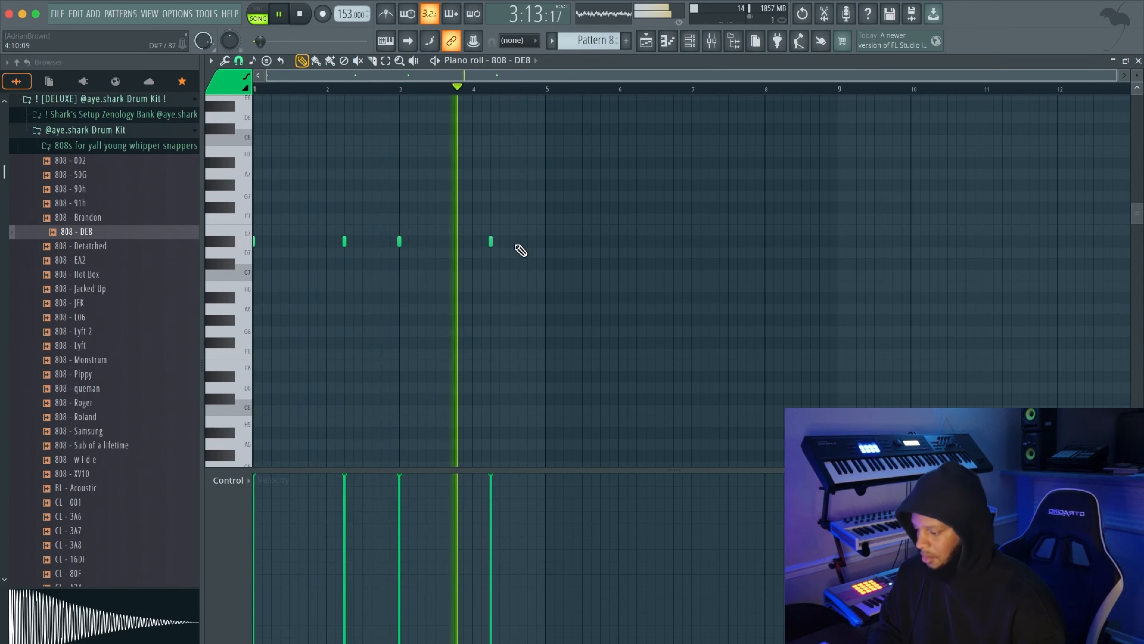
Add two extra 808 - DE8 hits late in bar 4, duplicating the four-bar pattern through bar 8 after the first one
left_click(531, 242)
key("super+a")
key("super+b")
key("super+s")
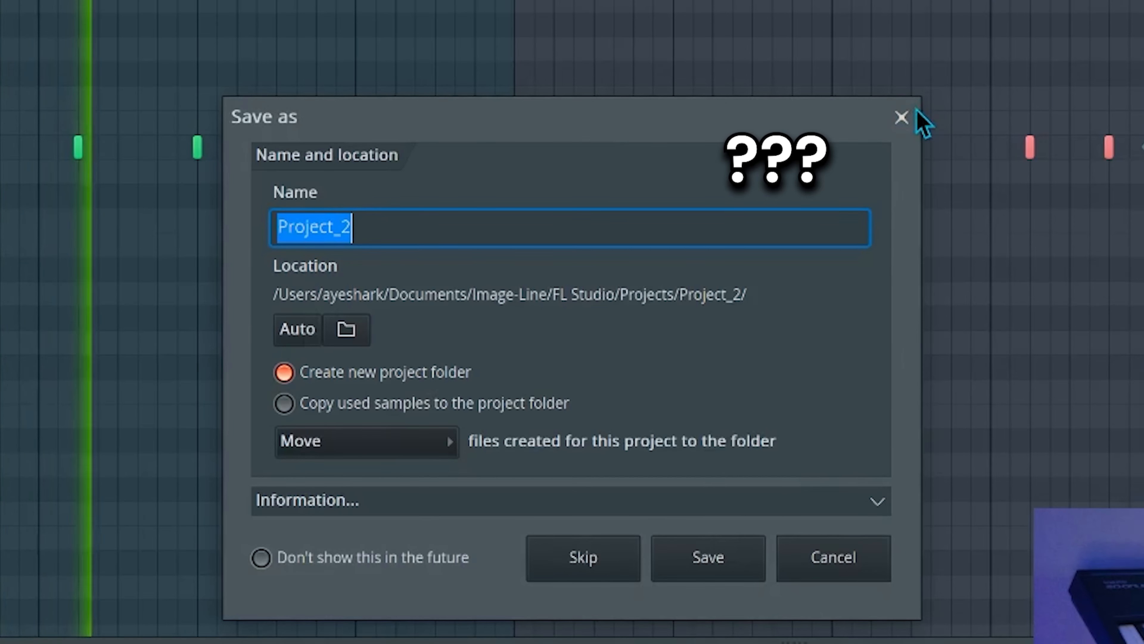
left_click(903, 118)
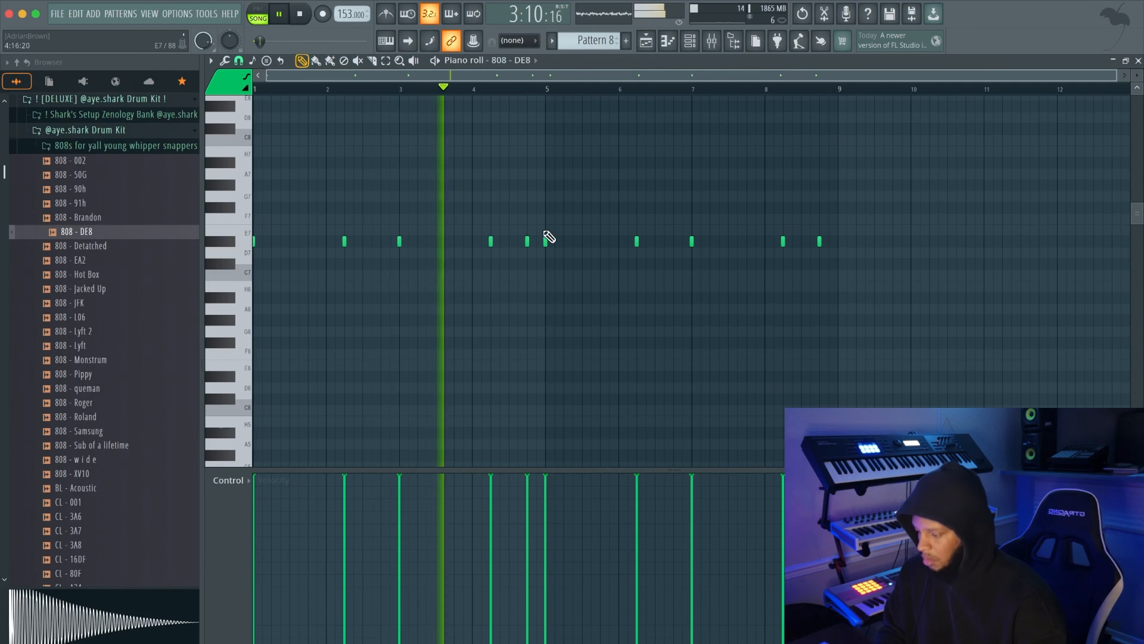
left_click(524, 242)
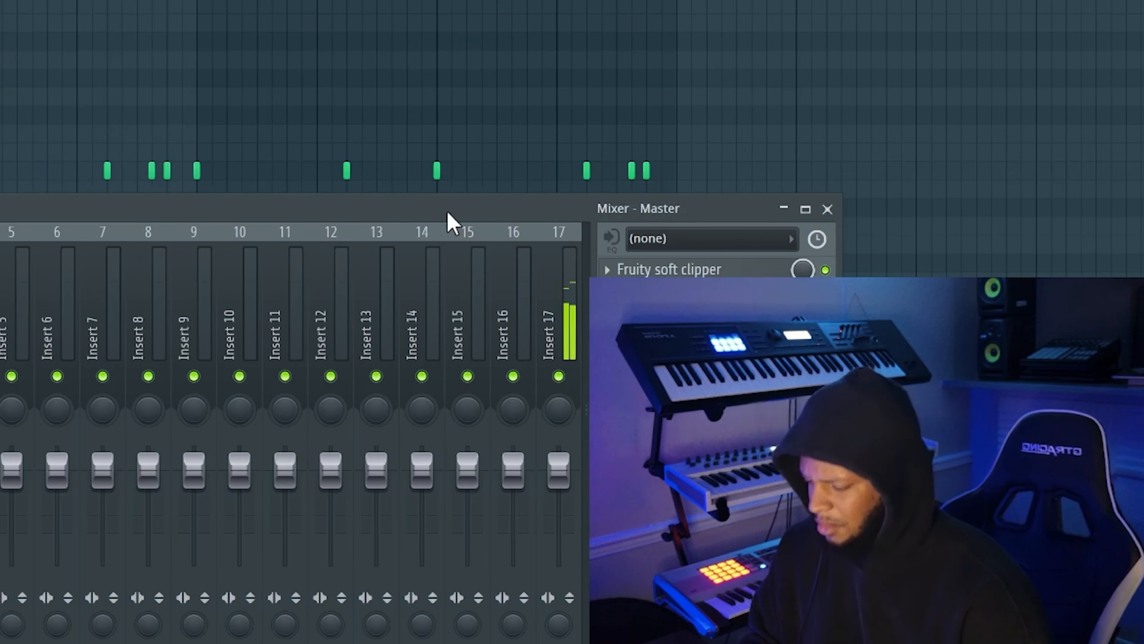
Lower the 808 - DE8 pattern to D#5 and end bar 8 with three A#5 hits and one B5 hit
left_click_drag(448, 213, 439, 362)
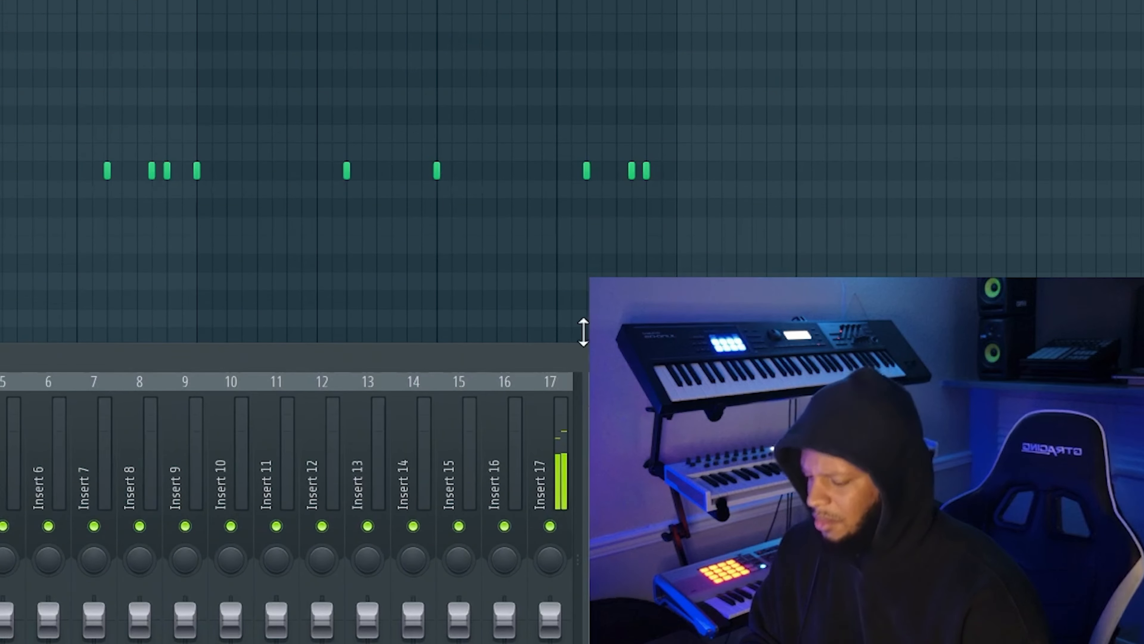
left_click(819, 359)
scroll(846, 204, "down", 3)
key("space")
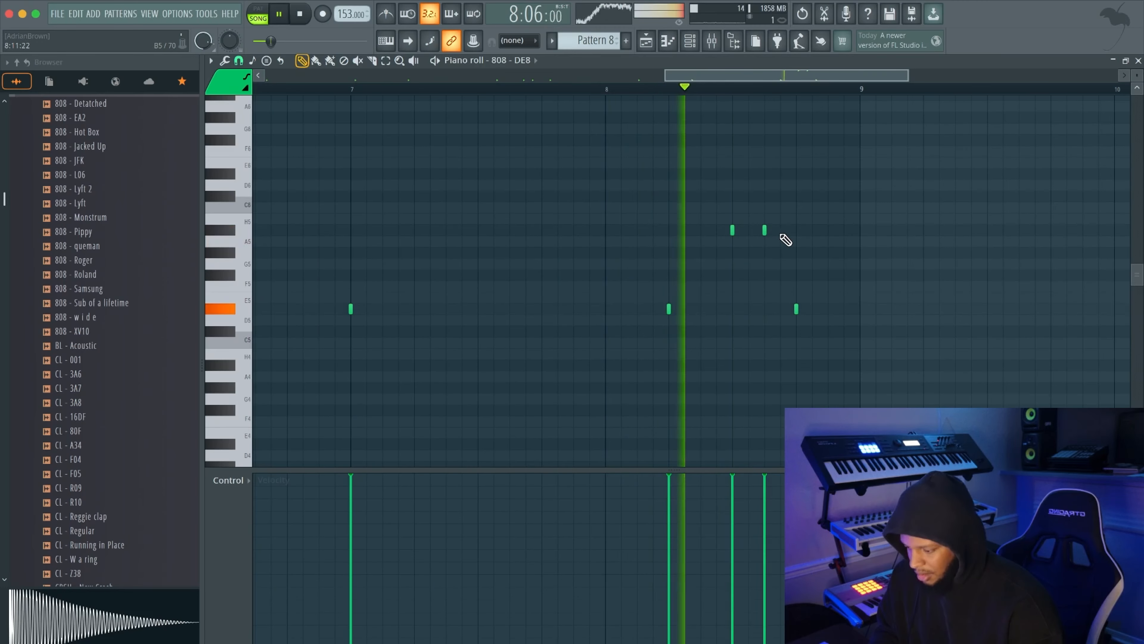
key("space")
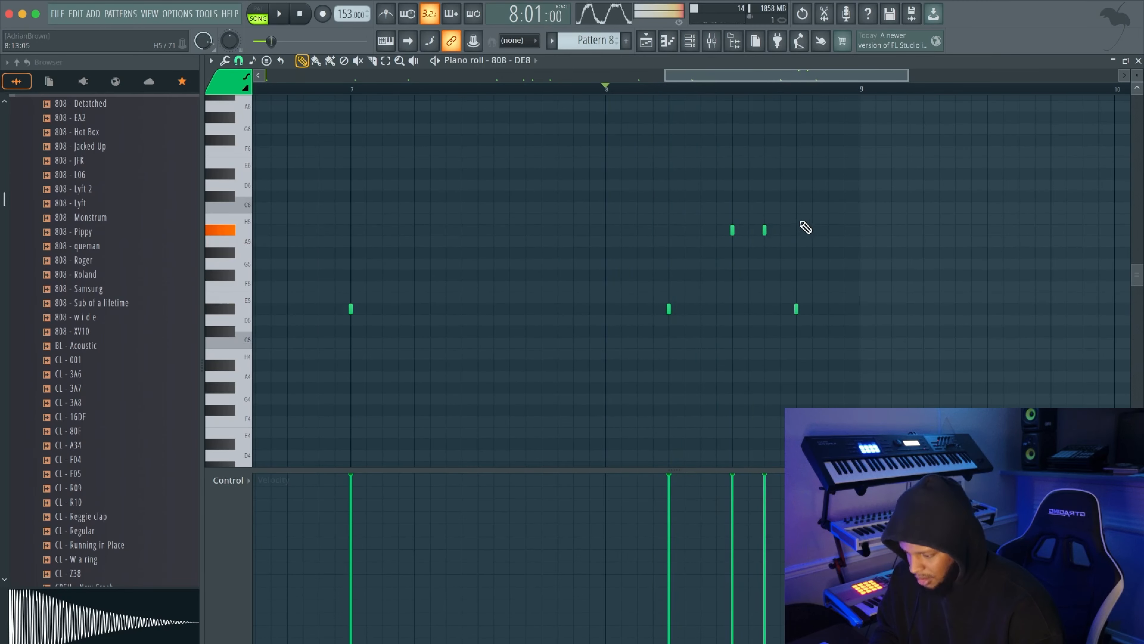
right_click(796, 309)
key("space")
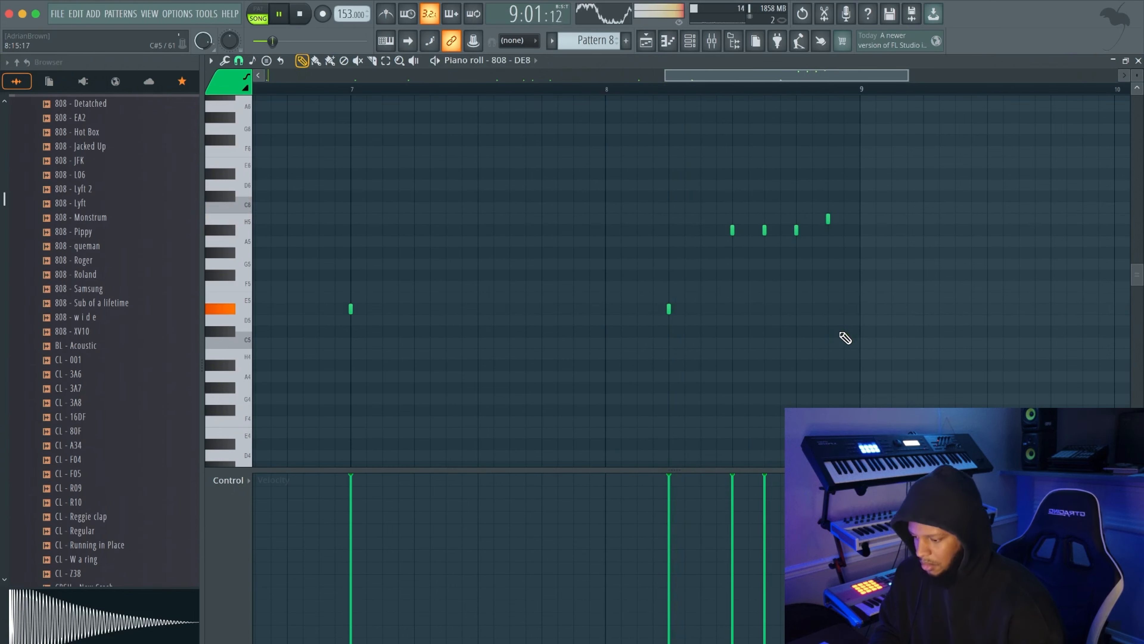
Shorten the bar 8 808 fill to a single A#5 hit followed by one B5 hit, and play it back
key("ctrl+Up")
scroll(843, 337, "up", 3)
key("ctrl+Down")
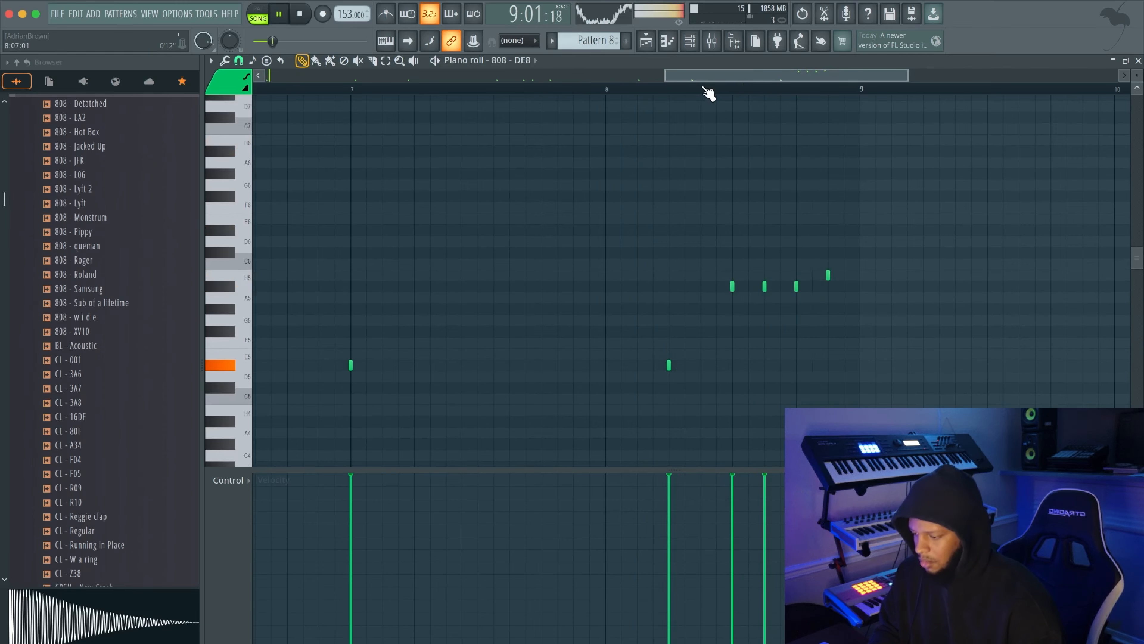
scroll(708, 93, "down", 5)
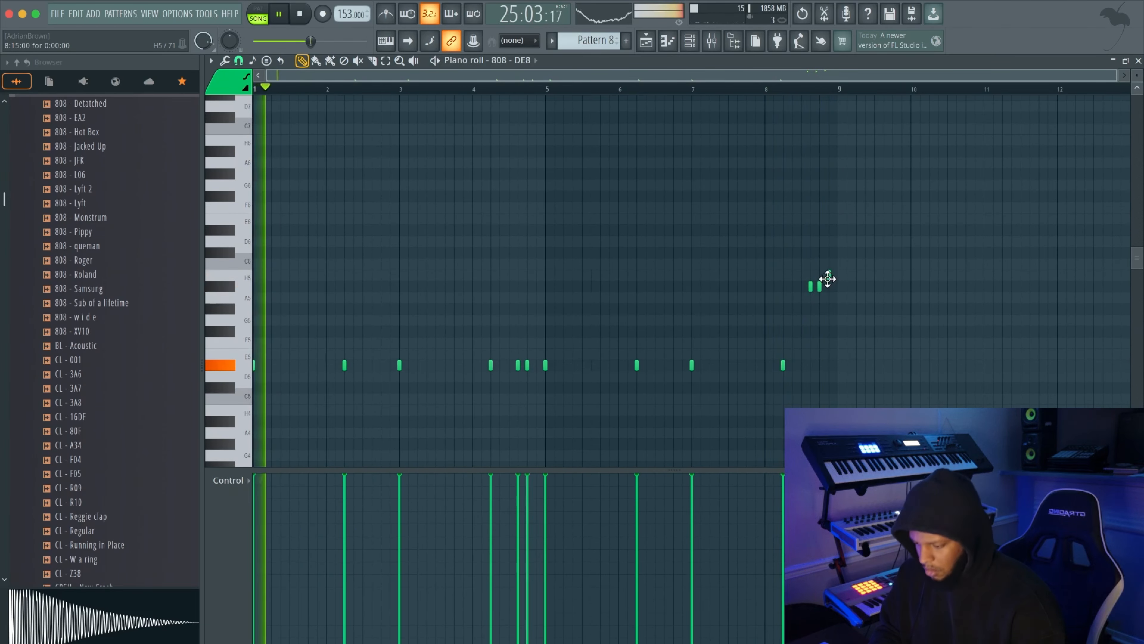
right_click(829, 276)
left_click_drag(819, 286, 821, 275)
key("space")
key("space")
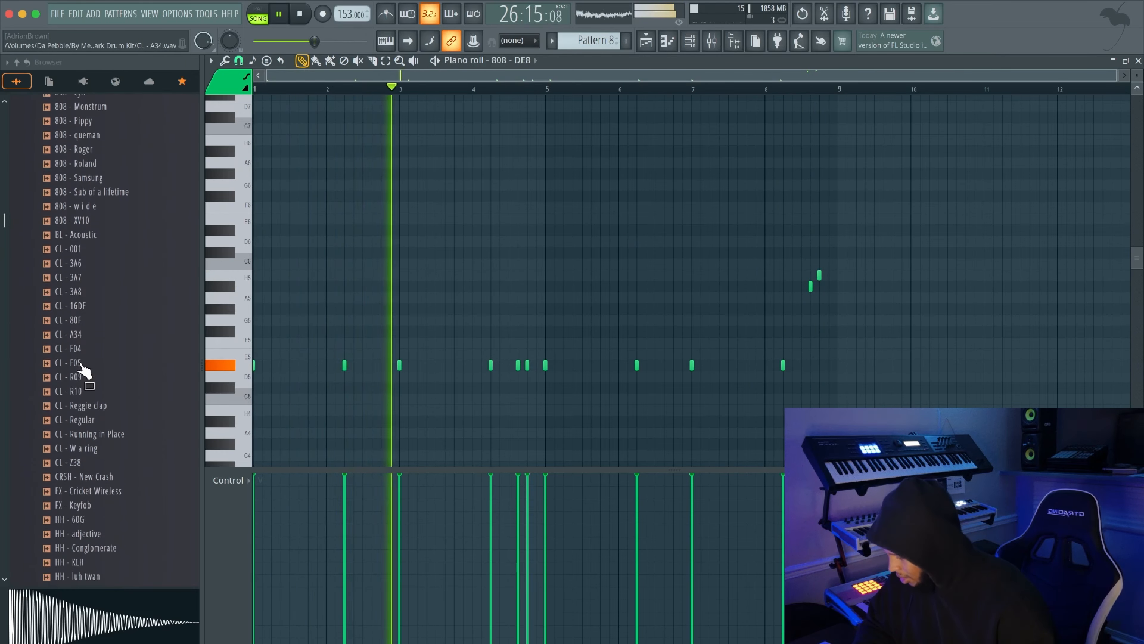
Load the VOX - wobbles chant sample from the drum kit and place hits on C5 at the start of bars 4 and 8
scroll(81, 367, "down", 15)
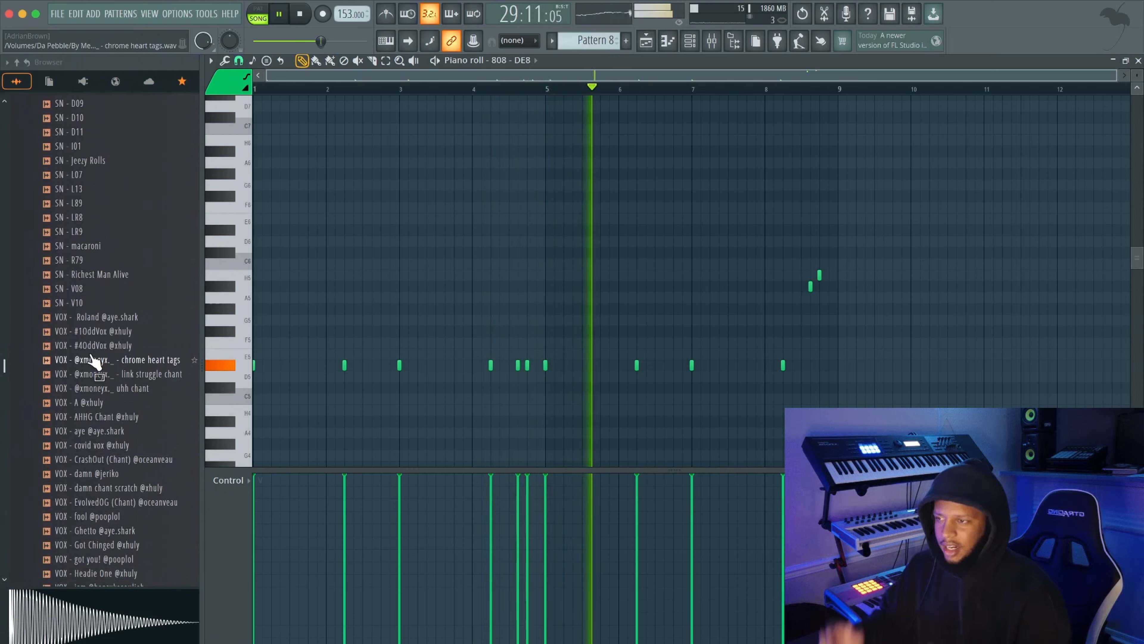
scroll(536, 298, "down", 2)
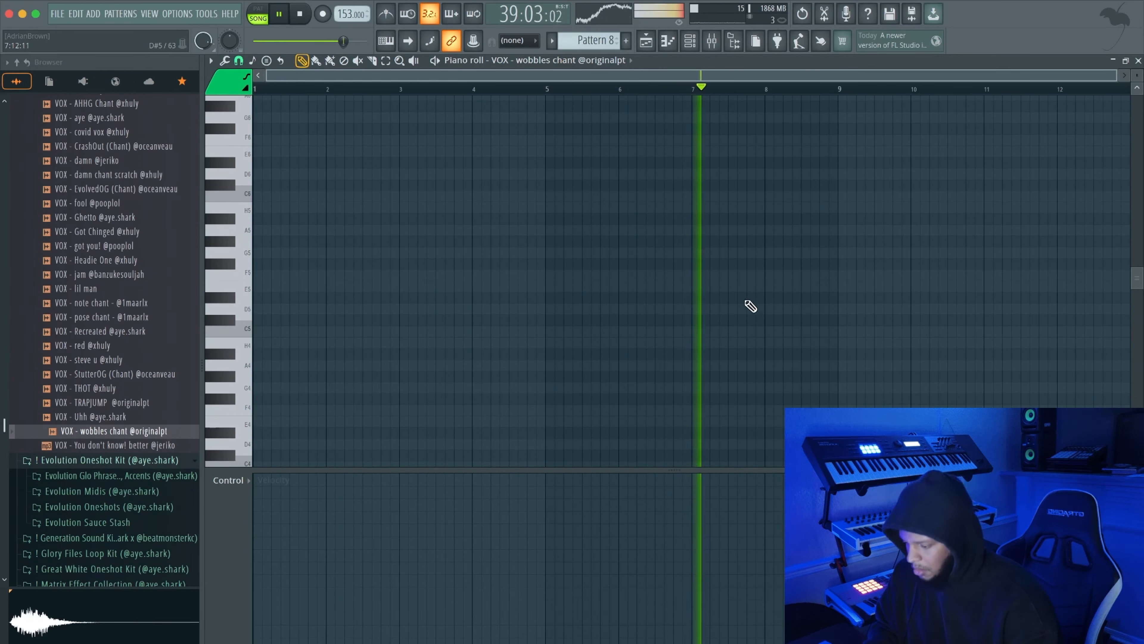
left_click(765, 297)
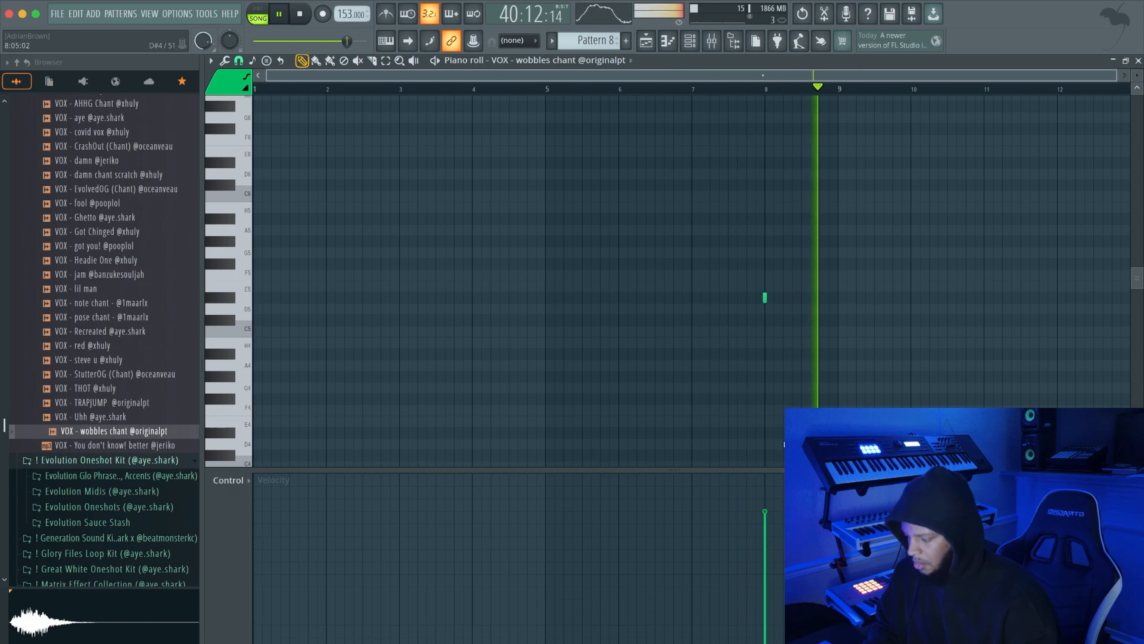
left_click_drag(765, 298, 765, 331)
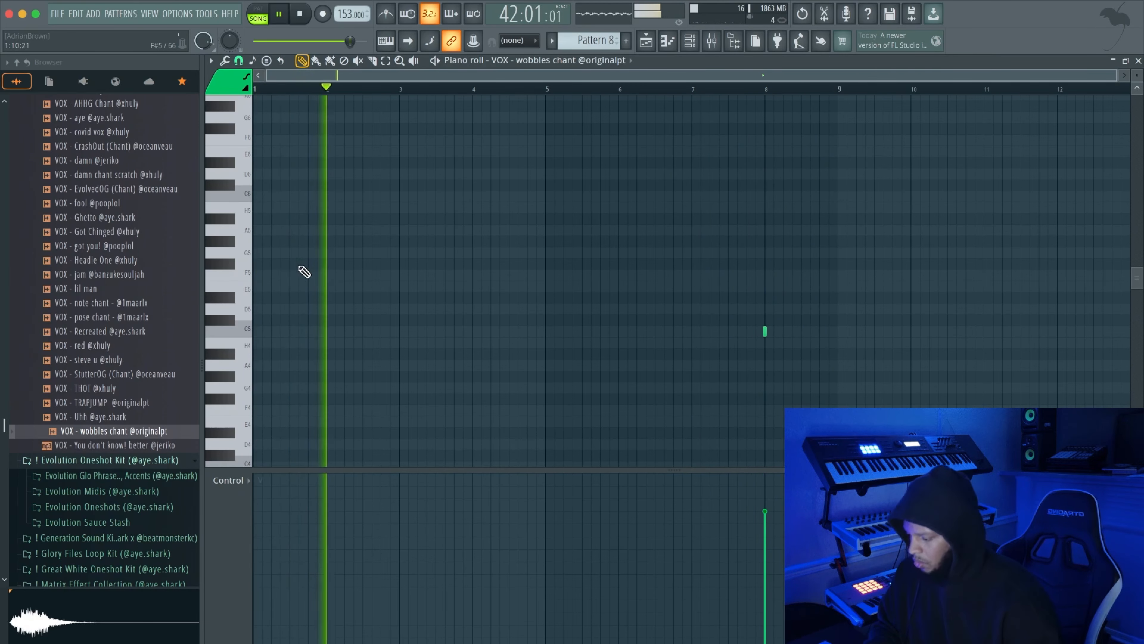
left_click(471, 332)
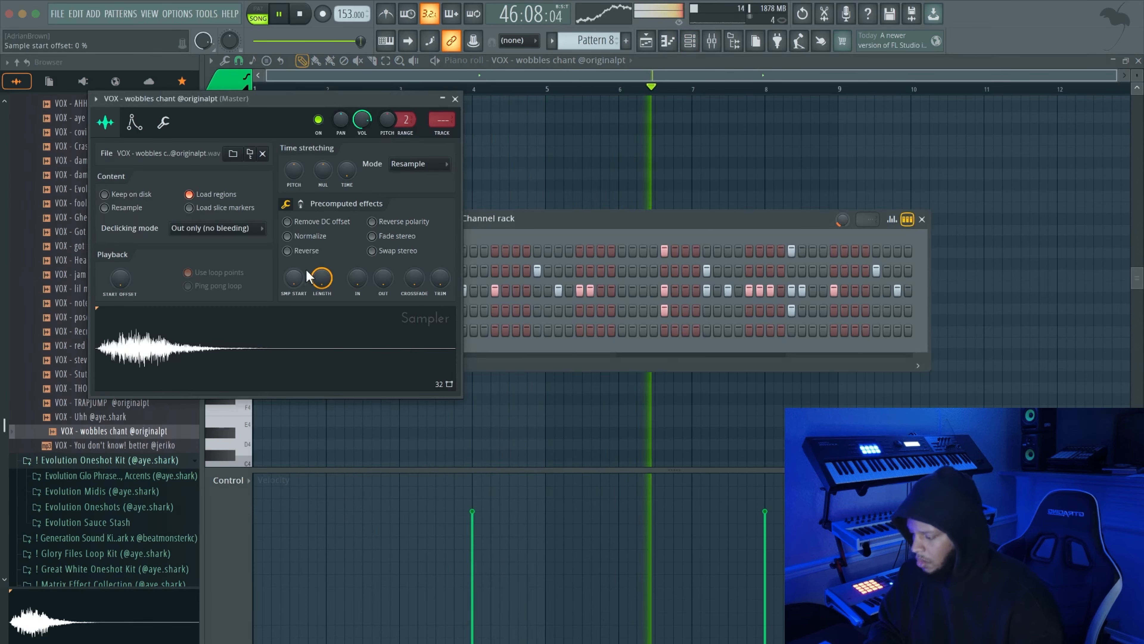
Set the VOX - wobbles chant channel volume to 81% and enable the volume envelope on VOX - lil man
left_click_drag(294, 278, 294, 277)
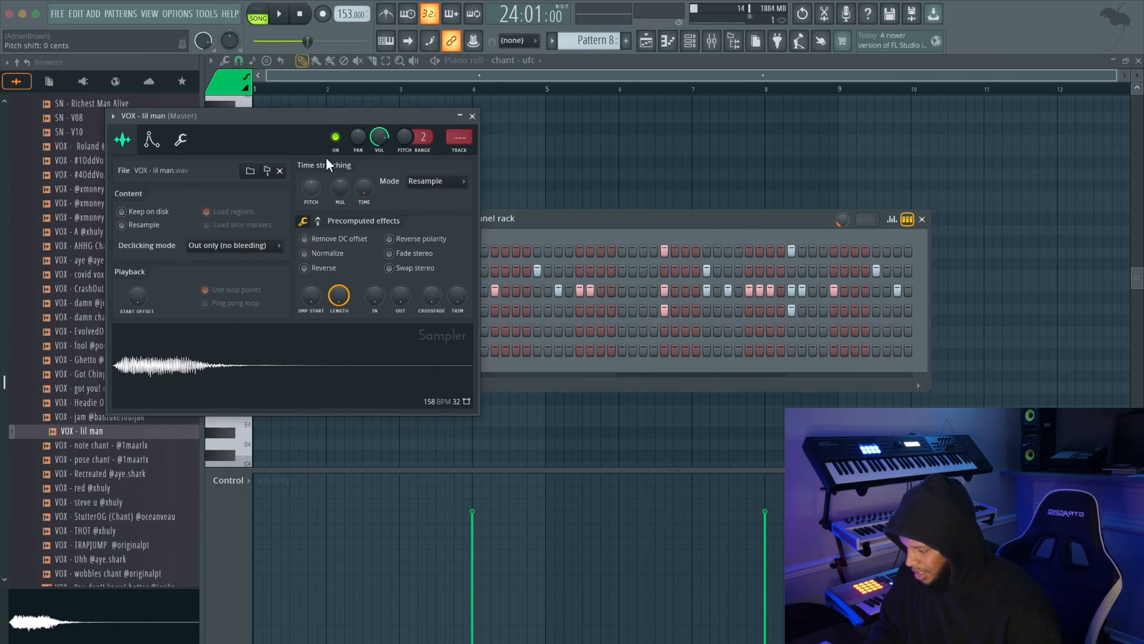
left_click_drag(316, 116, 529, 137)
left_click(381, 164)
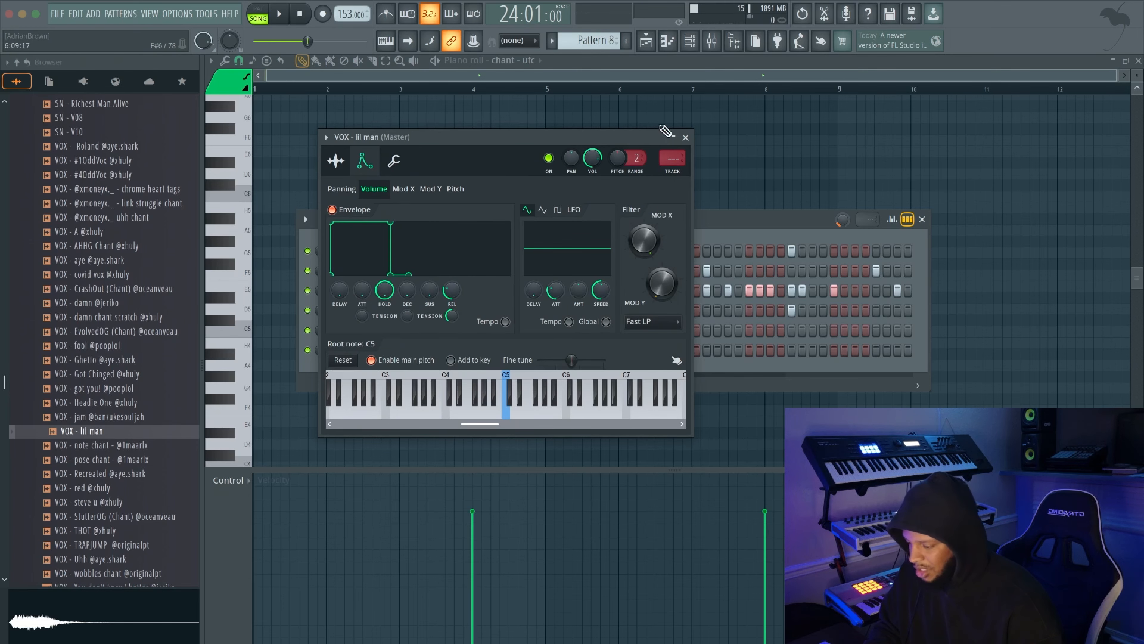
Place VOX - lil man hits on C5 at the starts of bars 1 and 5 and late in bars 4 and 8, with channel volume 84%
left_click(685, 137)
key("space")
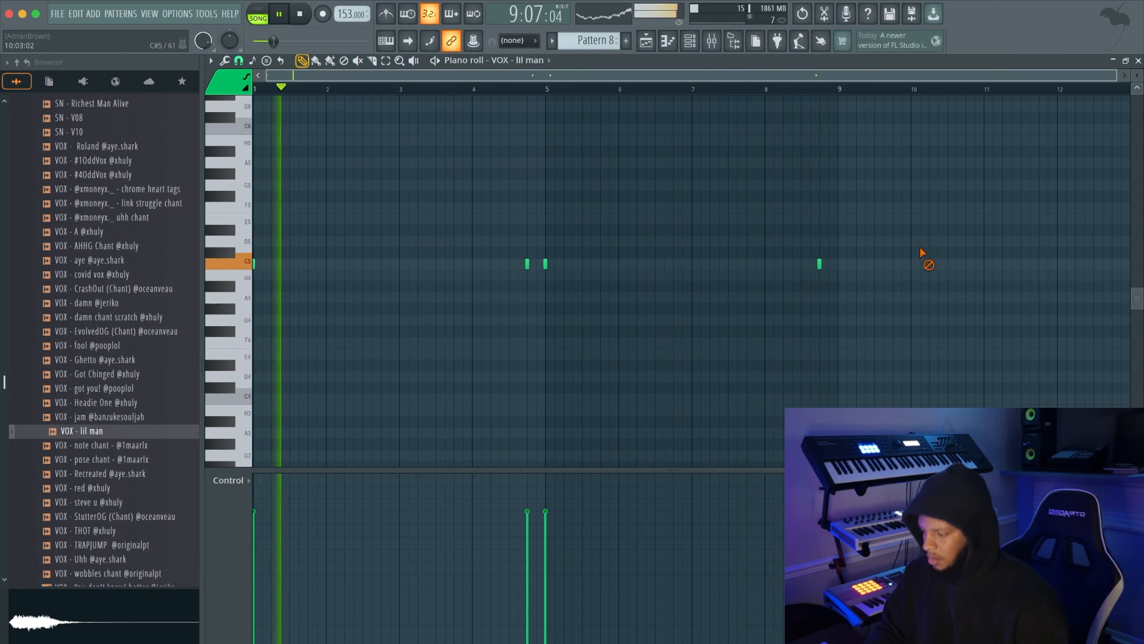
key("F6")
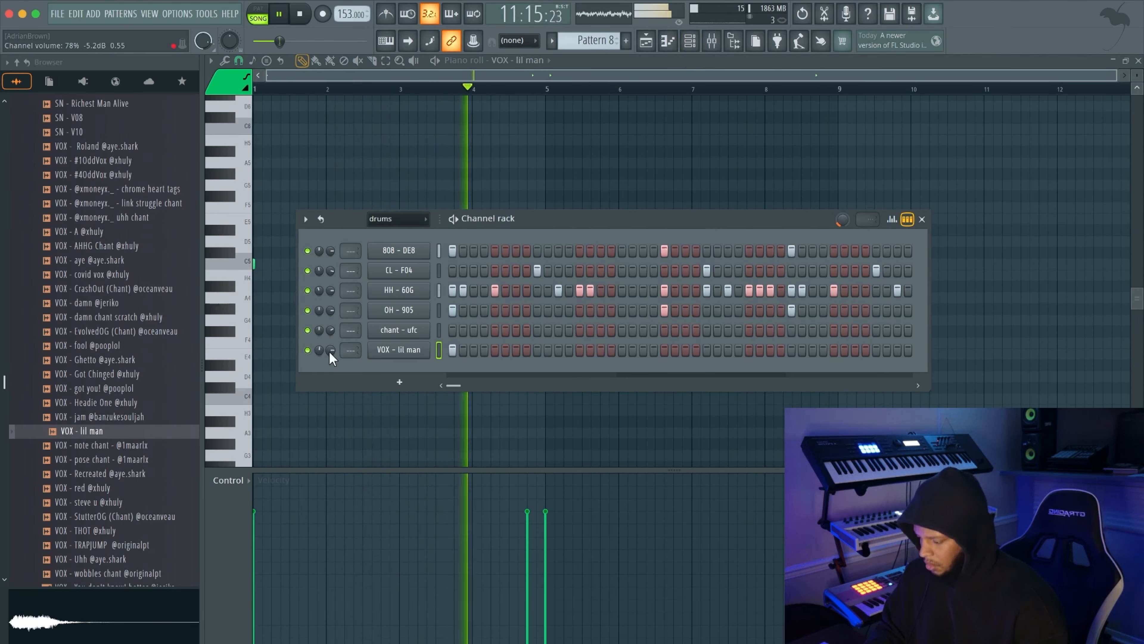
scroll(330, 351, "up", 3)
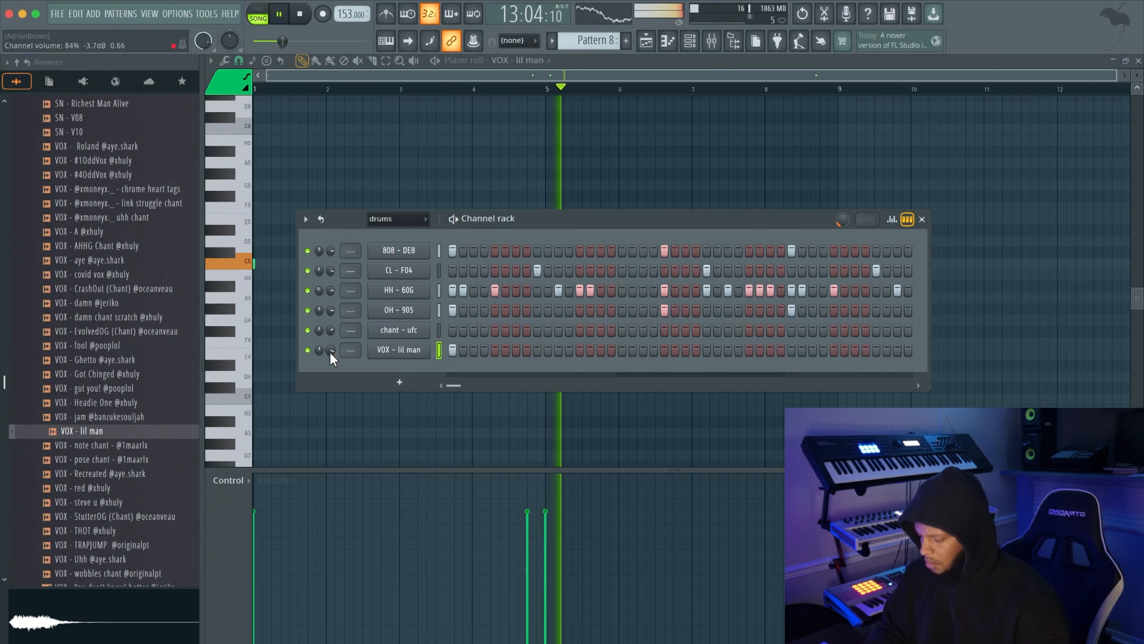
left_click(398, 350)
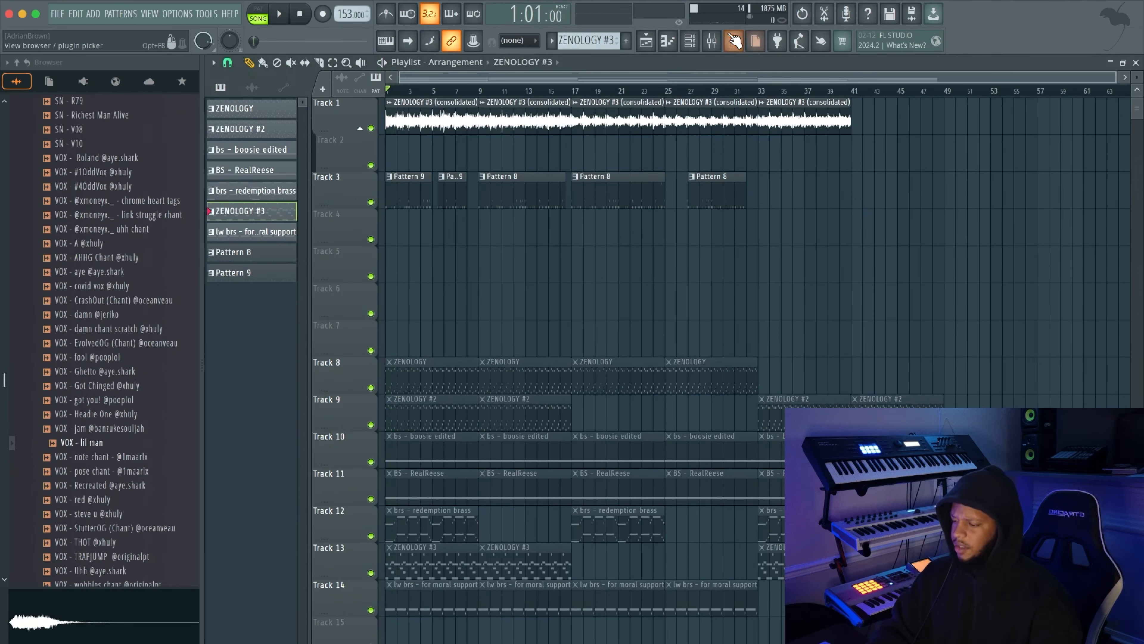
Open the Fruity parametric EQ 2 on mixer insert 17 during playback and bypass it
key("F9")
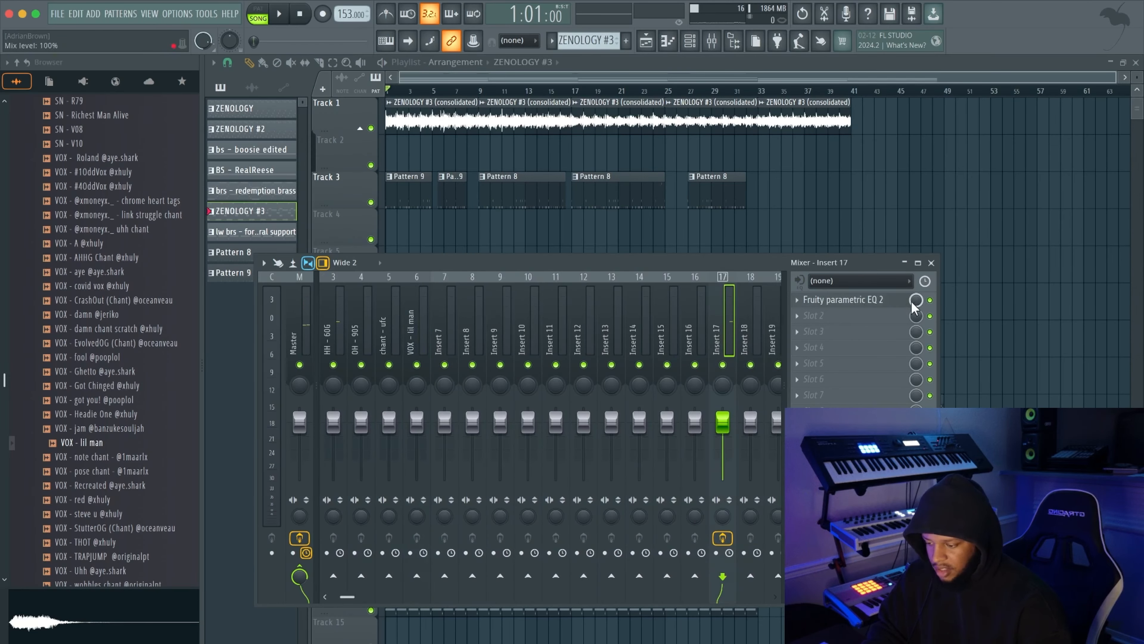
key("space")
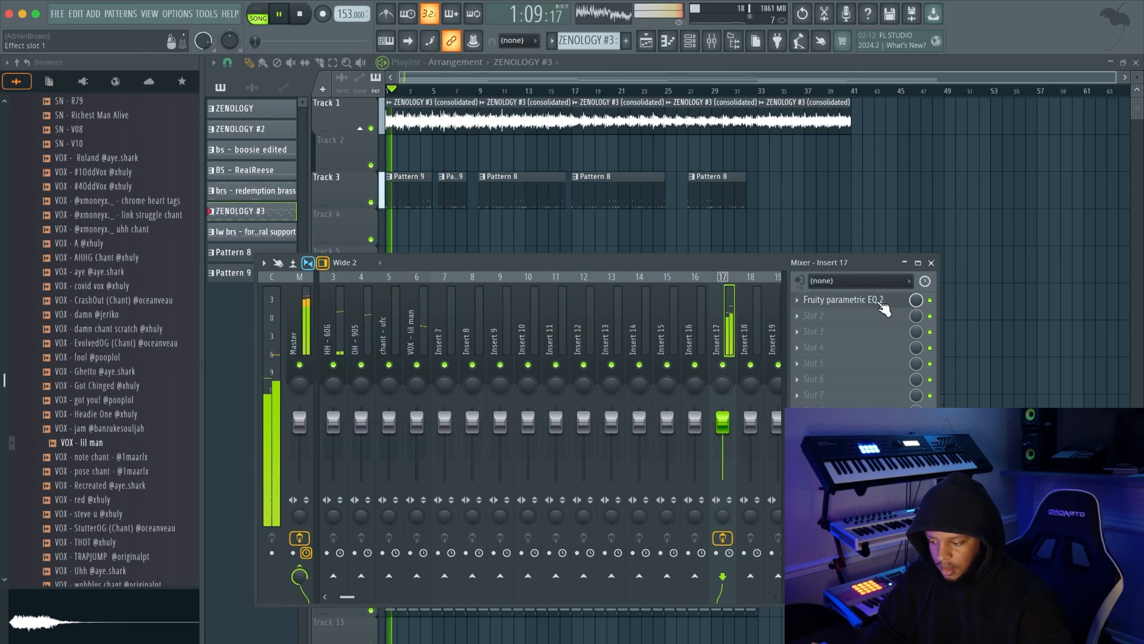
left_click(885, 309)
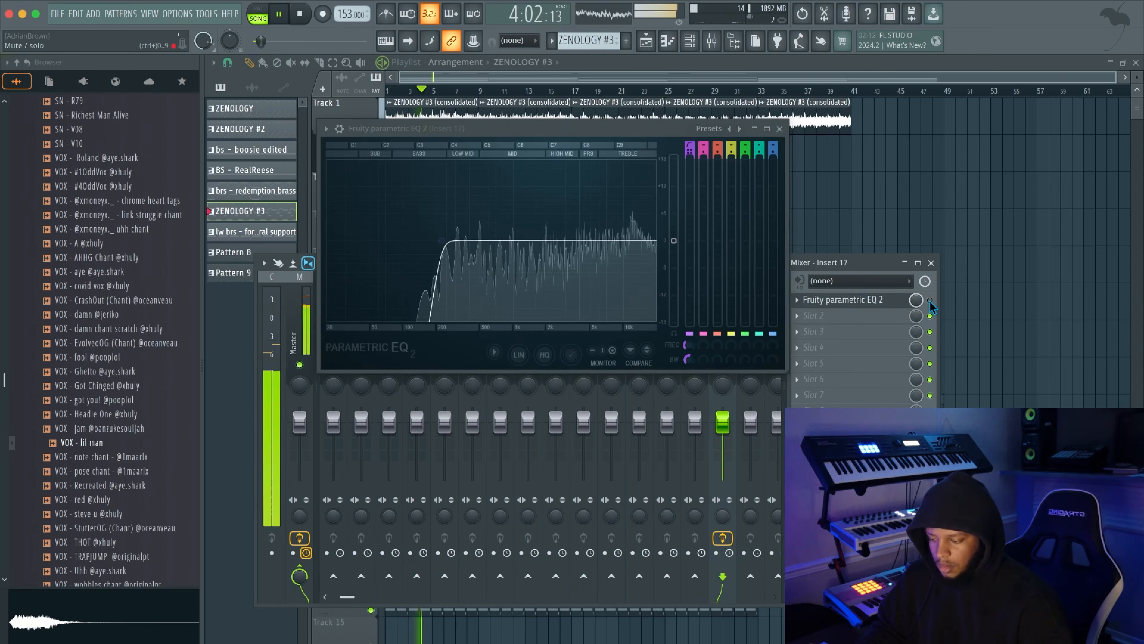
key("space")
left_click_drag(638, 134, 553, 269)
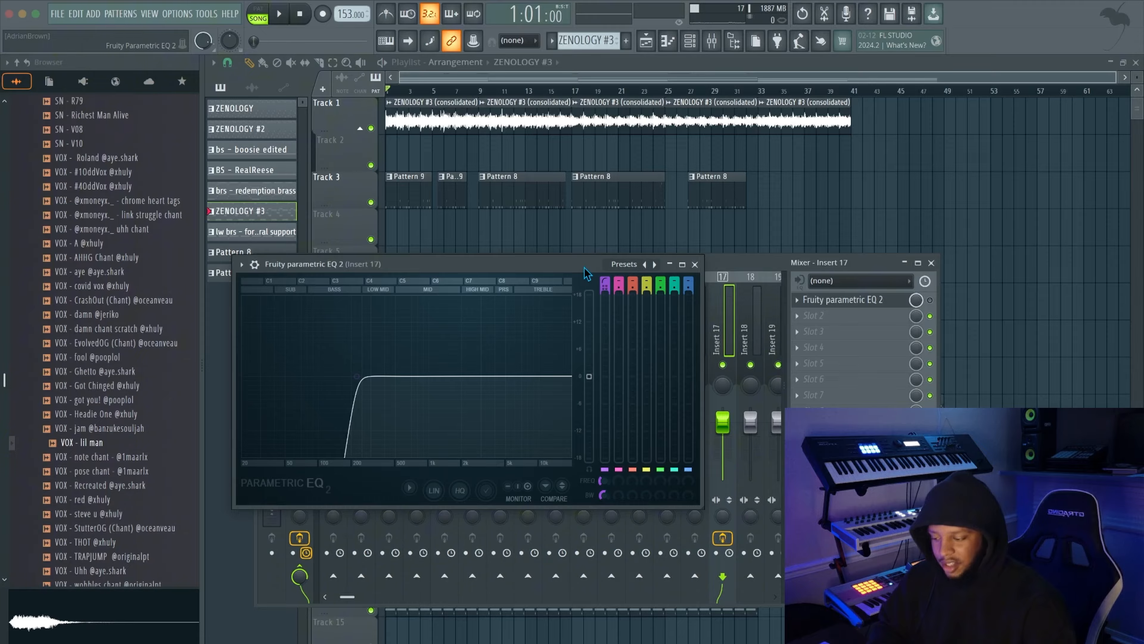
Compare playback with the insert 17 EQ bypassed and re-enabled, and close the EQ window
key("space")
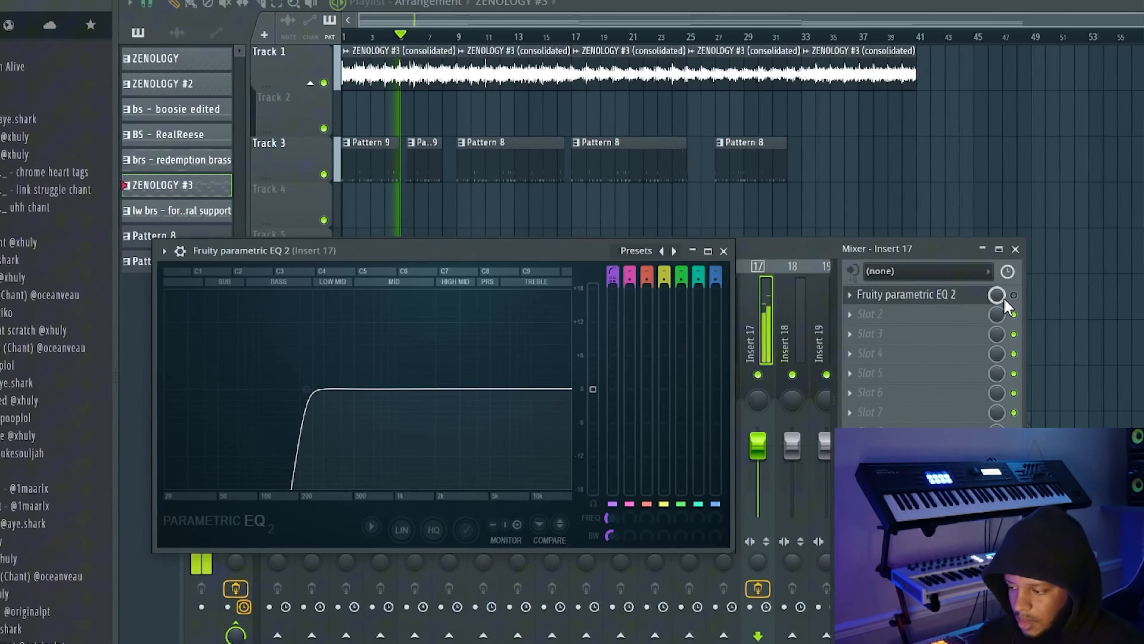
key("space")
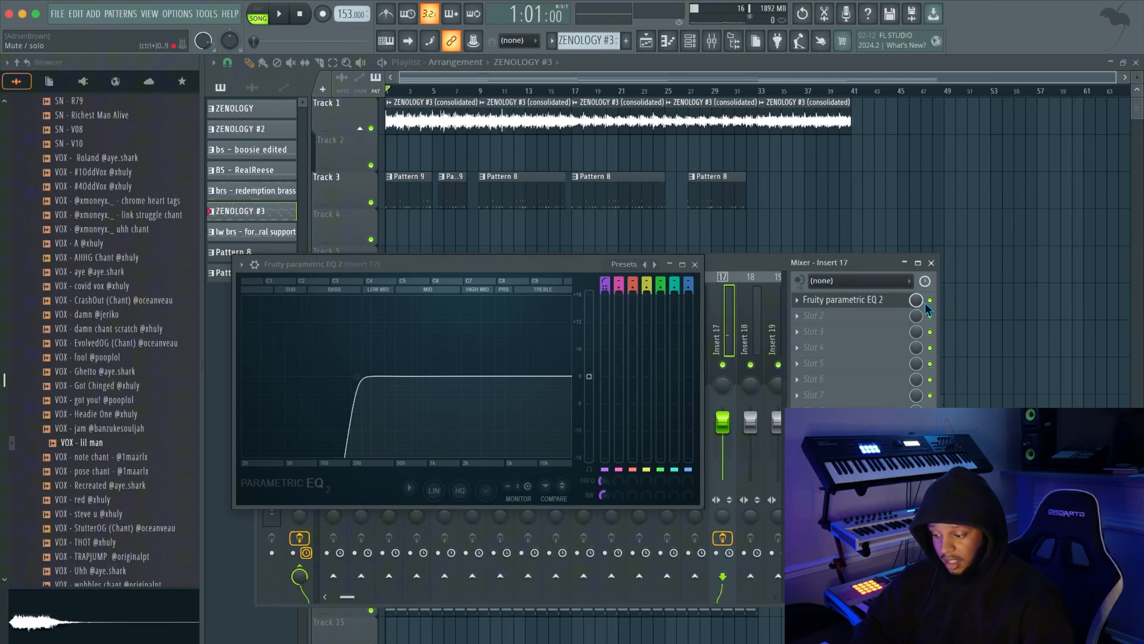
key("space")
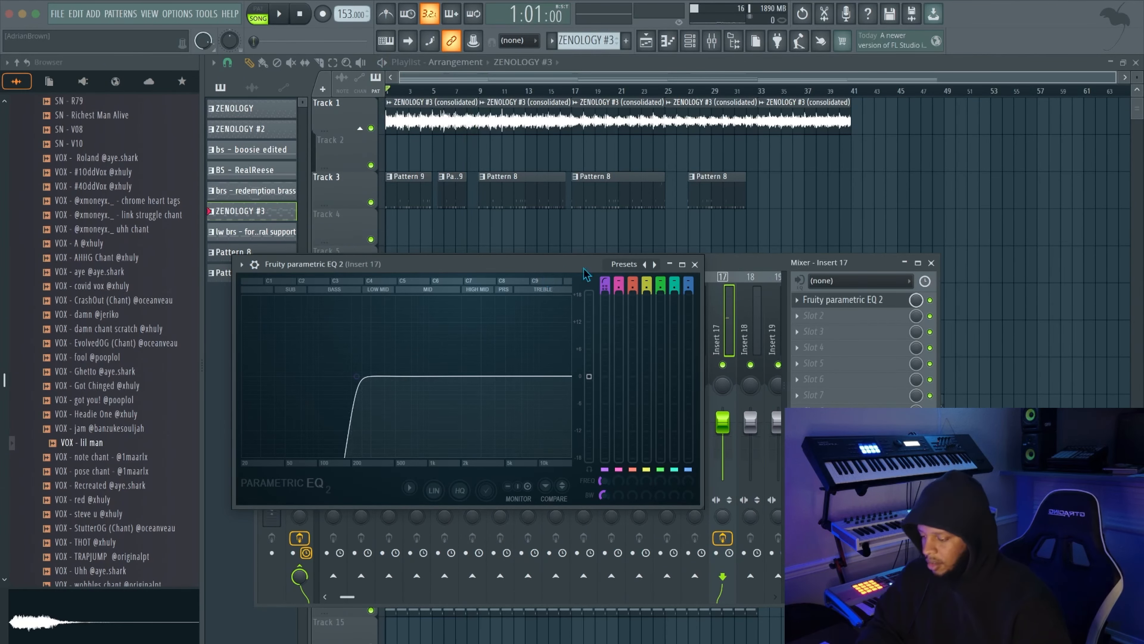
left_click(695, 264)
Review the mixer track assignments of the drums channels in the channel rack and close it
left_click_drag(580, 262, 606, 264)
left_click(691, 41)
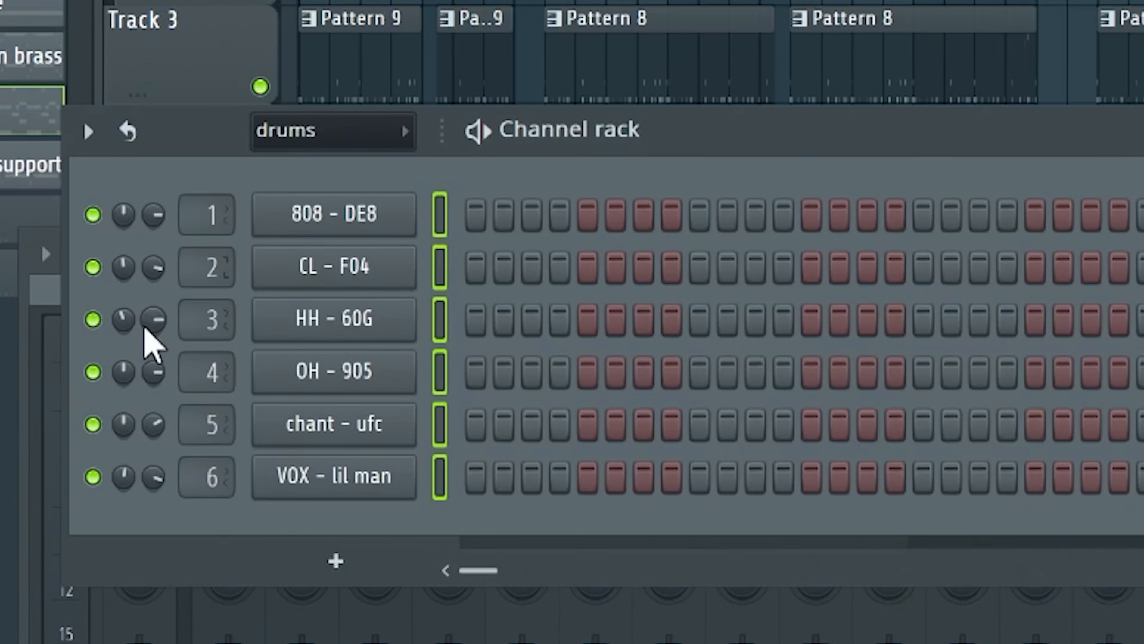
left_click_drag(215, 142, 347, 156)
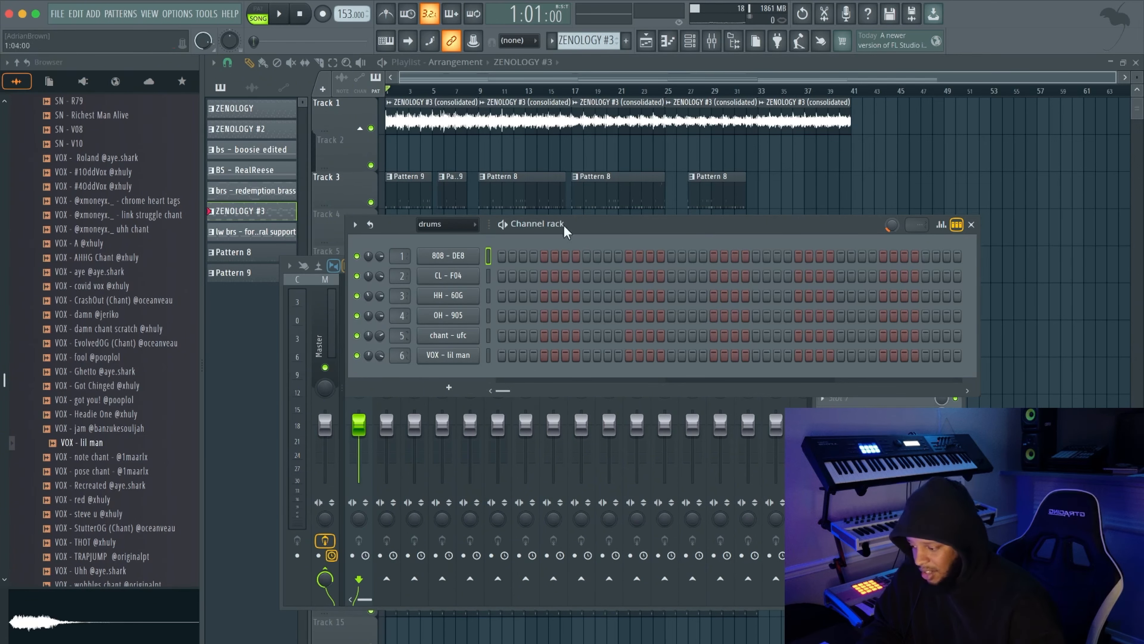
left_click(972, 224)
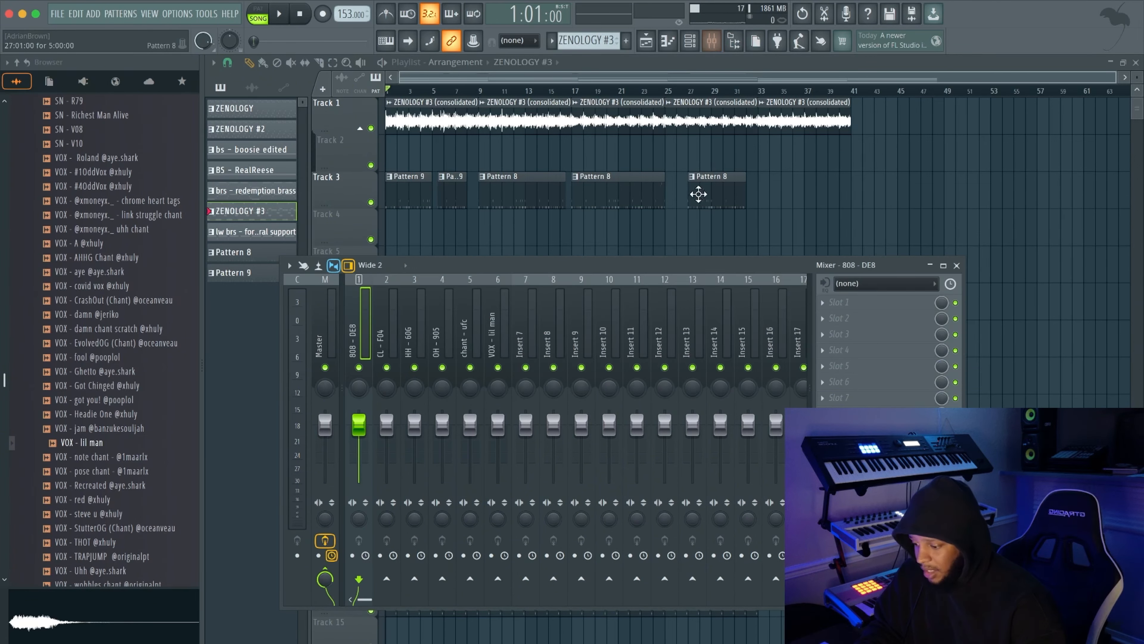
Open the Fruity soft clipper and Fruity Limiter on the Master track and position both windows to show their settings
scroll(785, 341, "right", 8)
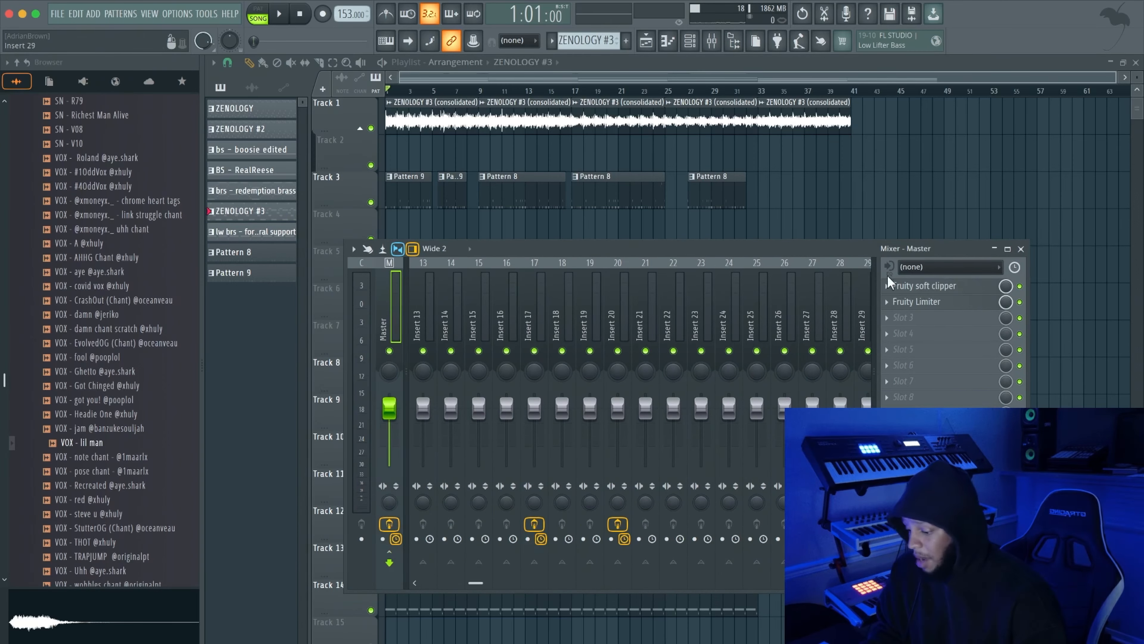
left_click(923, 285)
left_click_drag(149, 46, 488, 207)
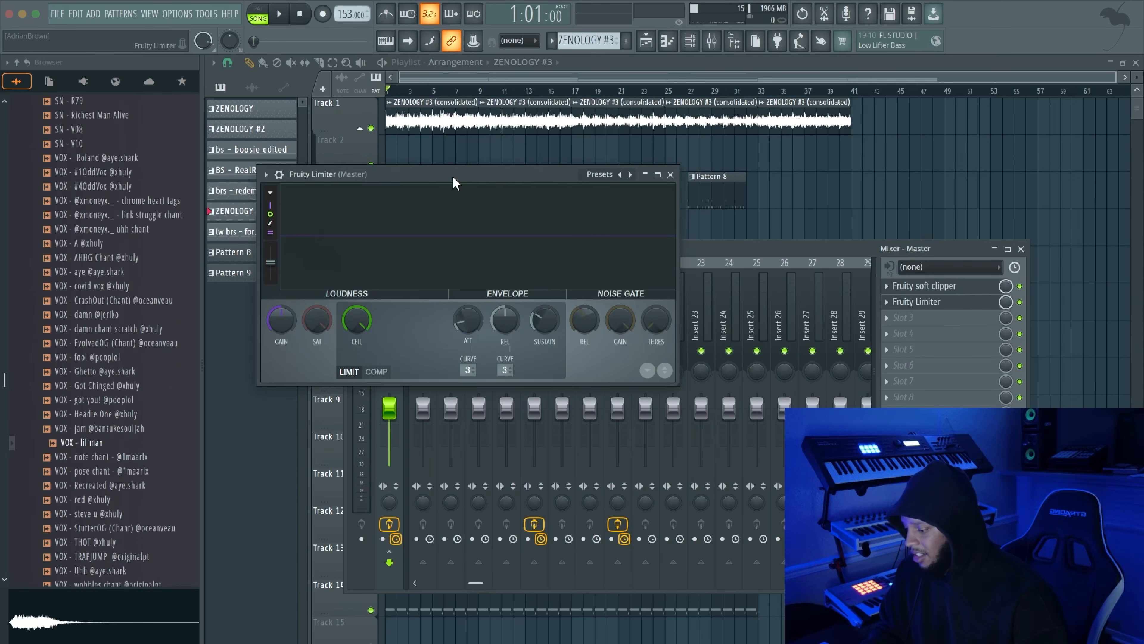
left_click_drag(455, 182, 507, 236)
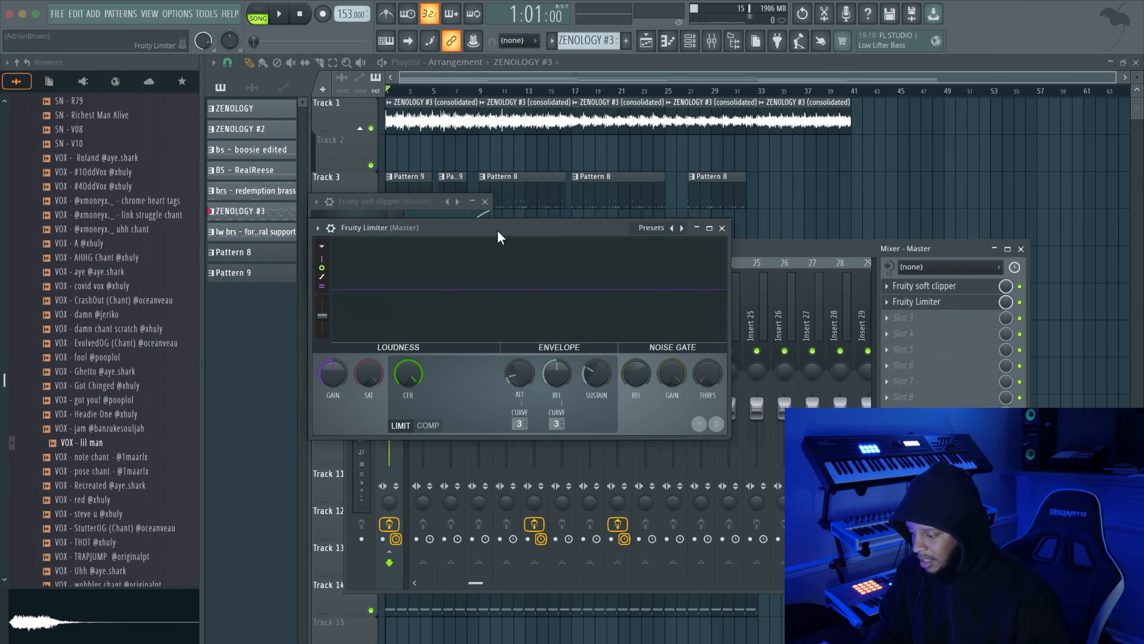
left_click_drag(499, 237, 519, 307)
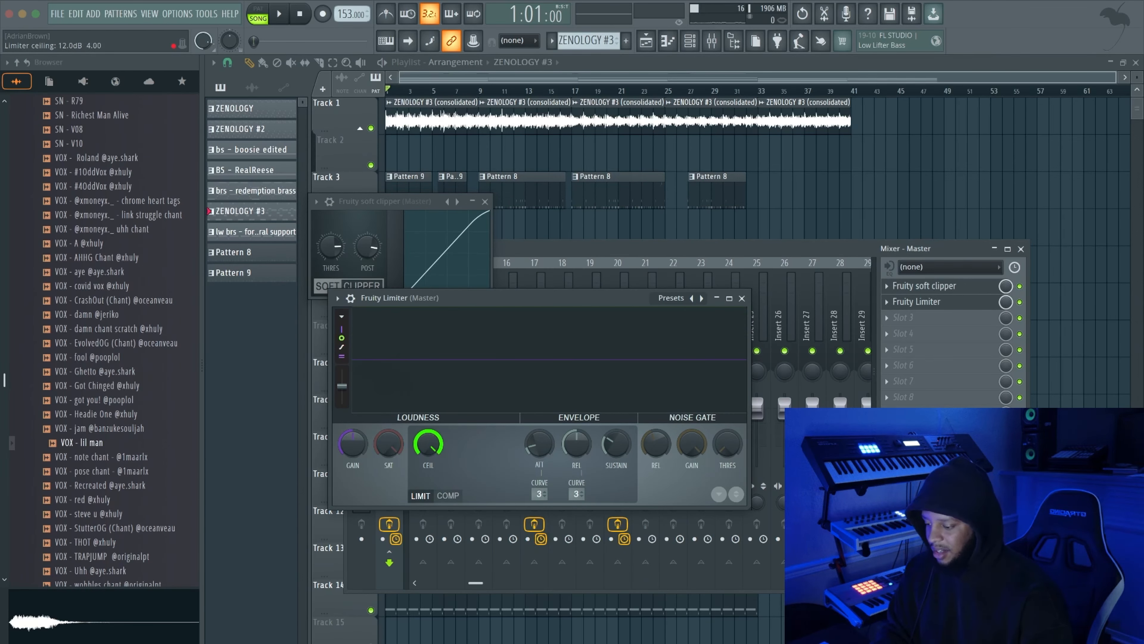